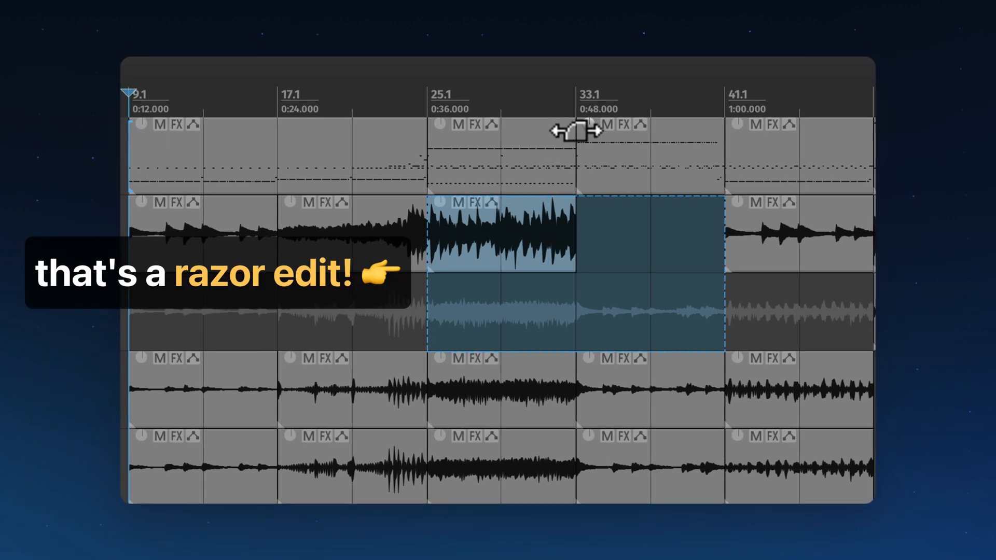
# Draw razor areas over the bass and GTRs tracks, one from bar 29 to 37 and another starting at bar 41.
pyautogui.moveTo(457, 150); pyautogui.dragTo(573, 188)
pyautogui.moveTo(506, 257); pyautogui.dragTo(656, 329)
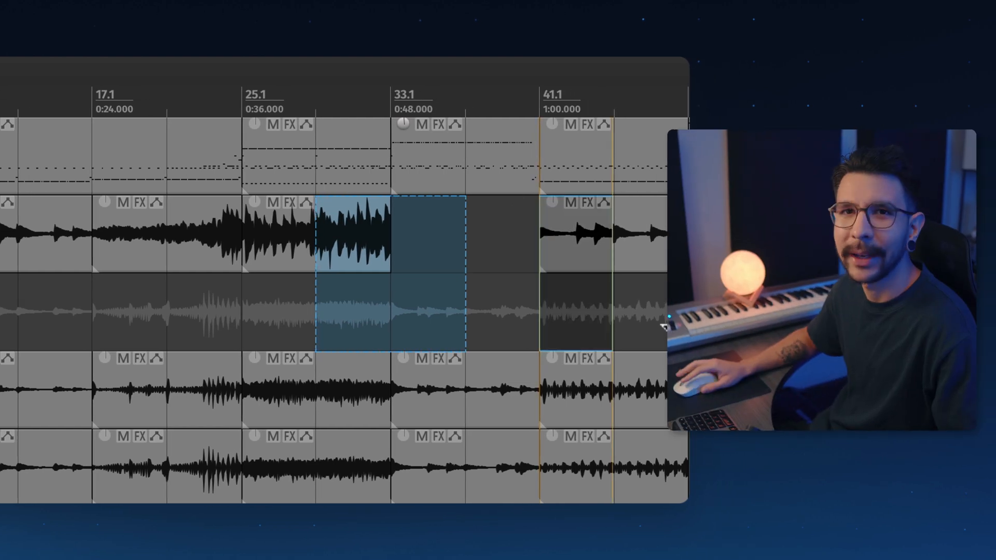
pyautogui.moveTo(543, 228); pyautogui.dragTo(667, 311)
pyautogui.moveTo(583, 251); pyautogui.dragTo(540, 249)
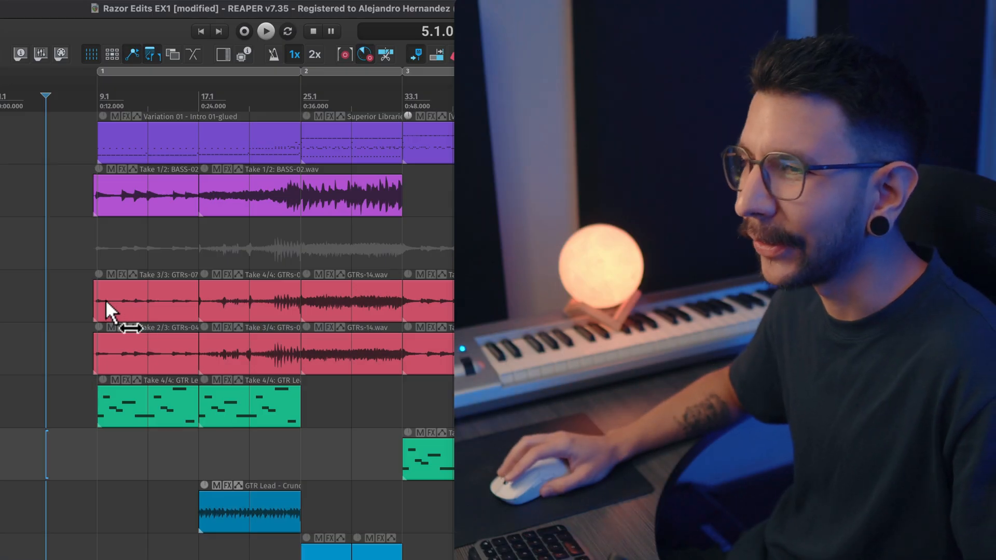
# Mark bars 9 to 25 of both lower guitar tracks with a razor area, delete its contents and undo the deletion.
pyautogui.moveTo(101, 295); pyautogui.dragTo(296, 351)
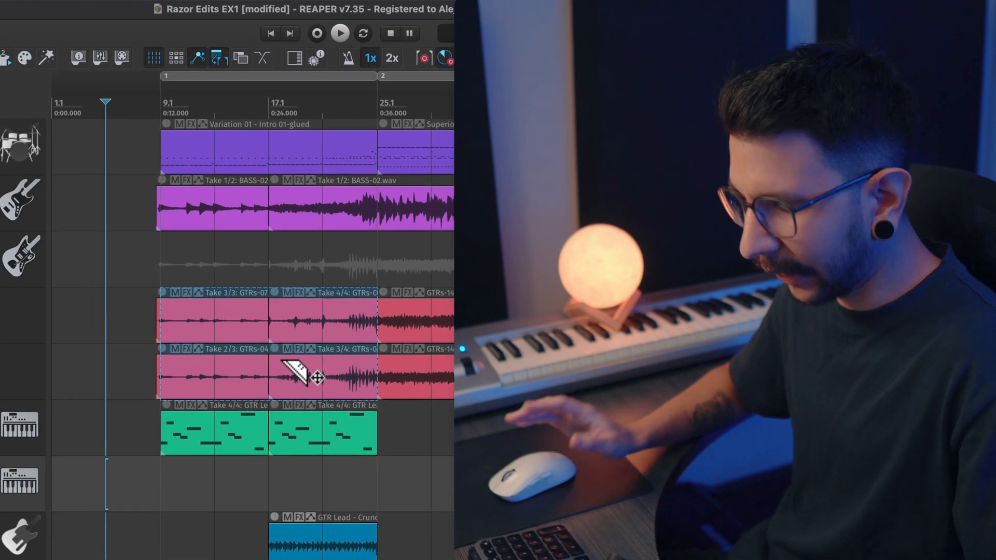
pyautogui.press('Delete')
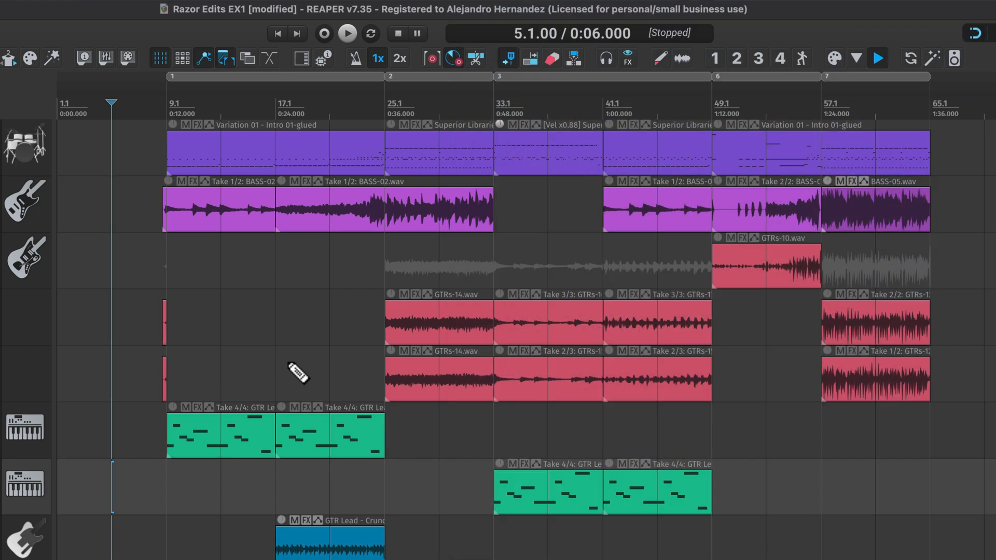
pyautogui.hotkey('ctrl', 'z')
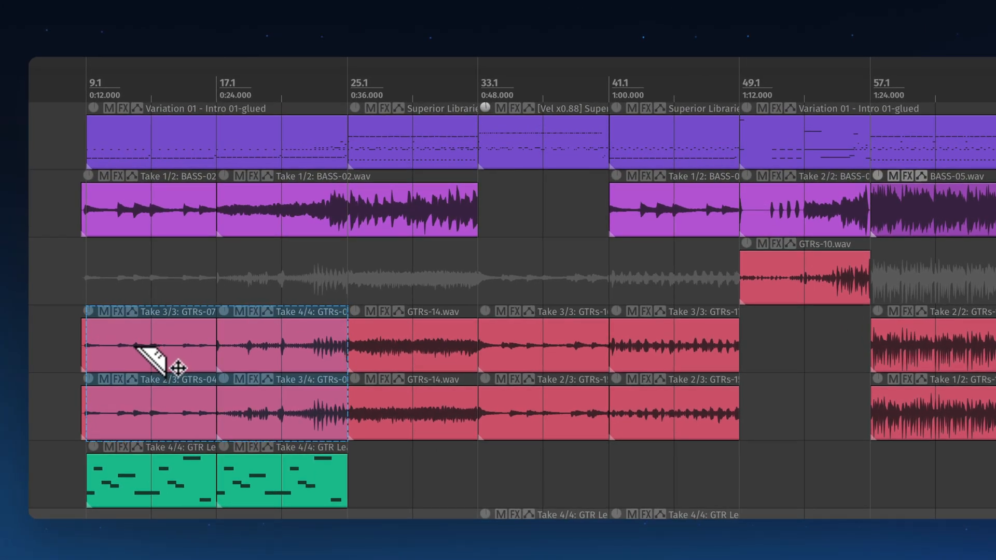
# Try moving the guitar razor area to bar 25 and back to bar 9, then undo the selection of the bar 33 to 49 guitar items.
pyautogui.moveTo(137, 346)
pyautogui.mouseDown()
pyautogui.moveTo(257, 328)
pyautogui.moveTo(647, 359)
pyautogui.moveTo(758, 343)
pyautogui.moveTo(514, 359)
pyautogui.moveTo(282, 351)
pyautogui.moveTo(507, 349)
pyautogui.moveTo(404, 362)
pyautogui.mouseUp()
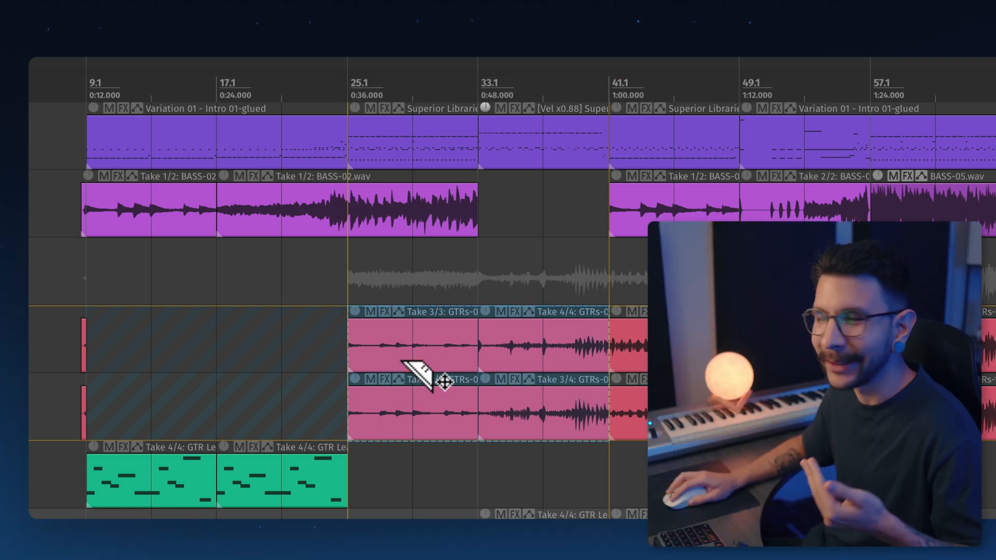
pyautogui.moveTo(403, 361); pyautogui.dragTo(148, 376)
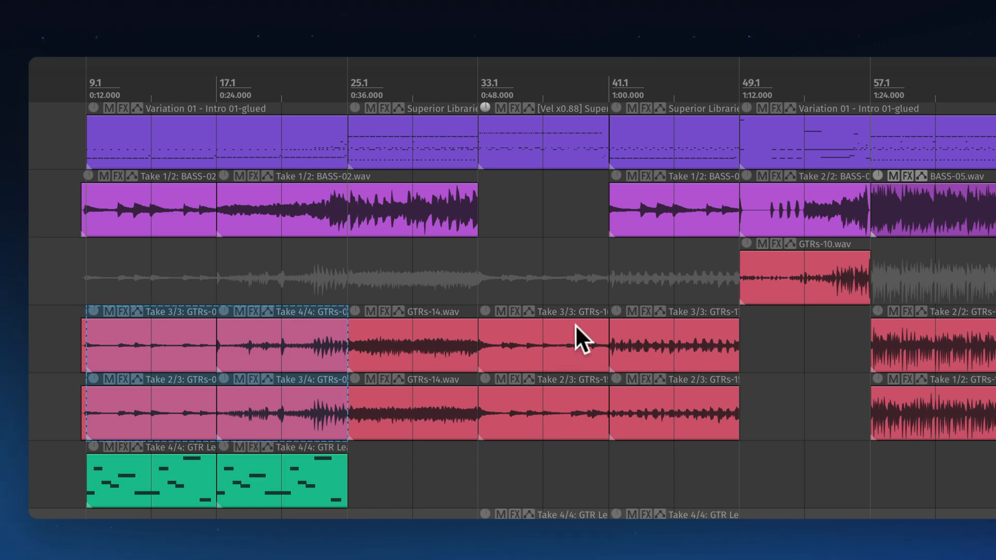
pyautogui.moveTo(578, 347); pyautogui.dragTo(640, 398)
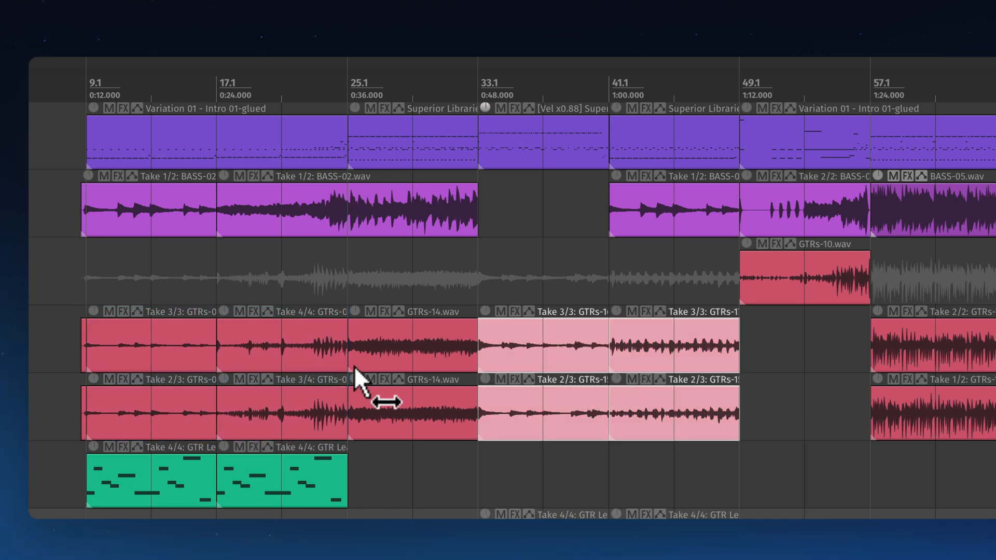
pyautogui.hotkey('ctrl', 'z')
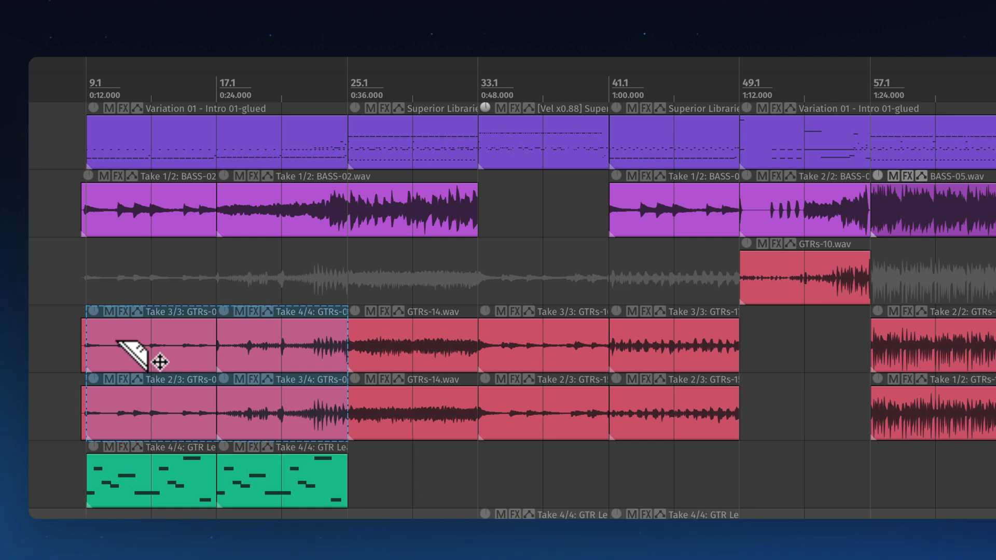
# Move the razor-marked guitar section from bar 9 to bar 33 on both tracks and clear the razor area.
pyautogui.moveTo(133, 355); pyautogui.dragTo(508, 359)
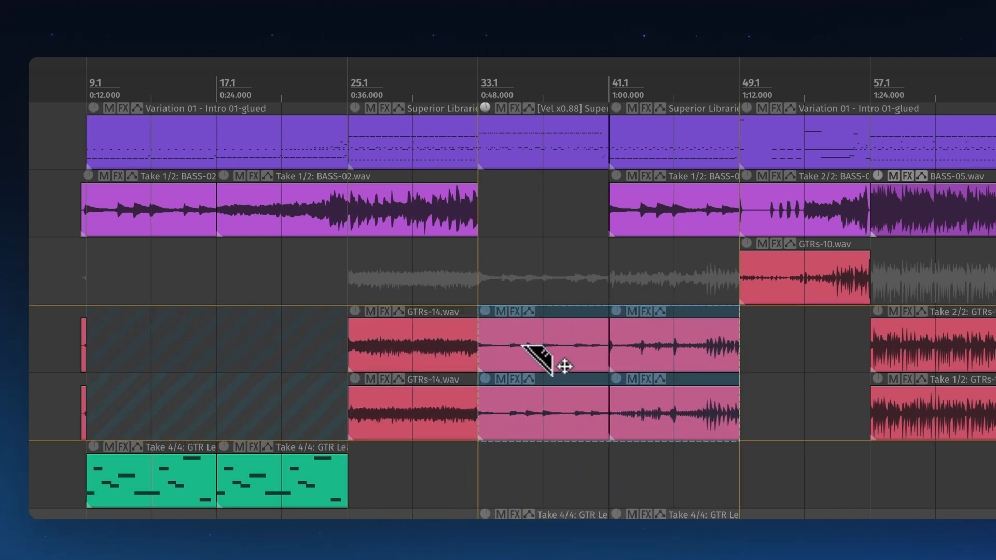
pyautogui.click(542, 283)
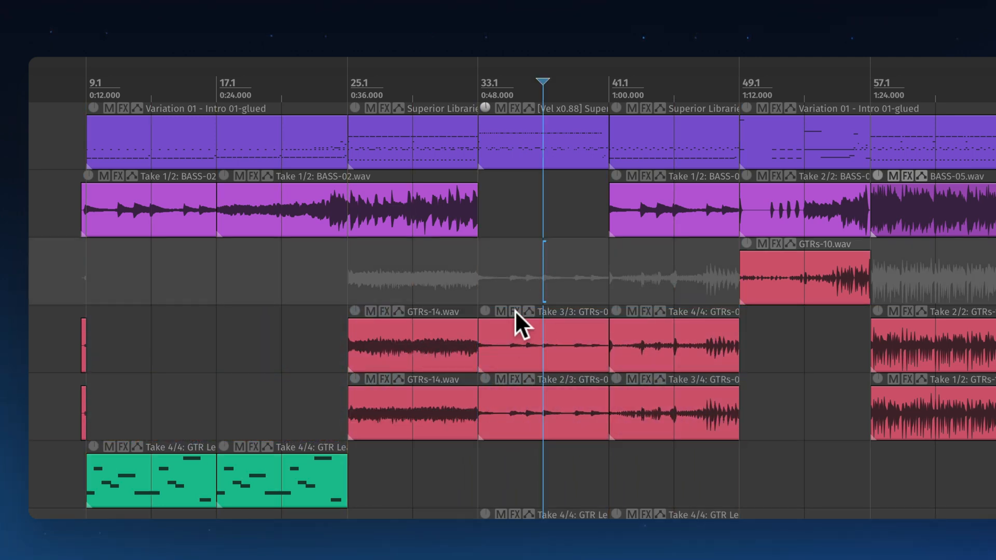
pyautogui.click(595, 374)
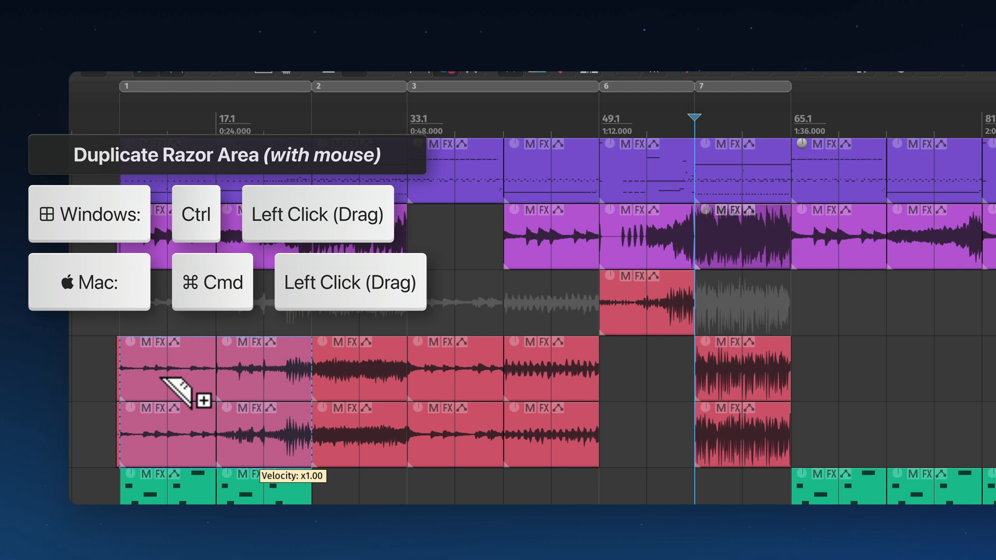
# Duplicate the razor-marked guitar section of bars 9 to 25 to bar 33.
pyautogui.moveTo(163, 378); pyautogui.dragTo(456, 376)
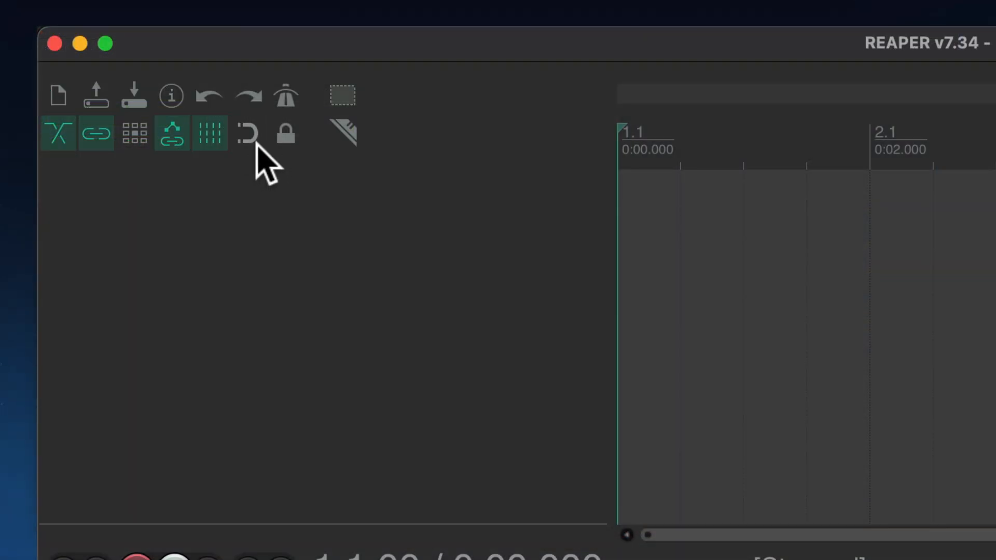
# Enable snapping in the arrangement.
pyautogui.click(256, 145)
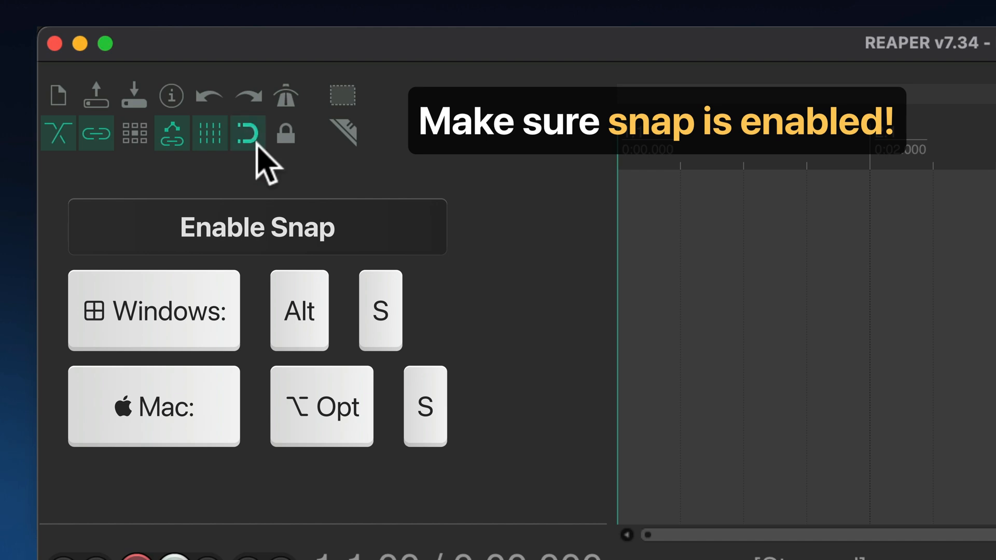
pyautogui.click(256, 144)
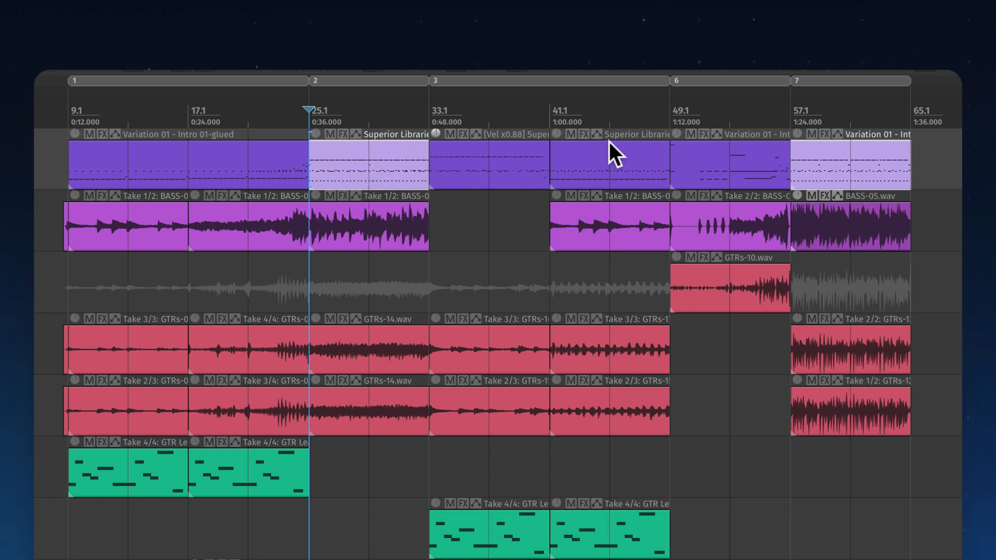
# Mark the drum item at bars 25 to 33 with a razor area and duplicate it to bar 57.
pyautogui.click(354, 173)
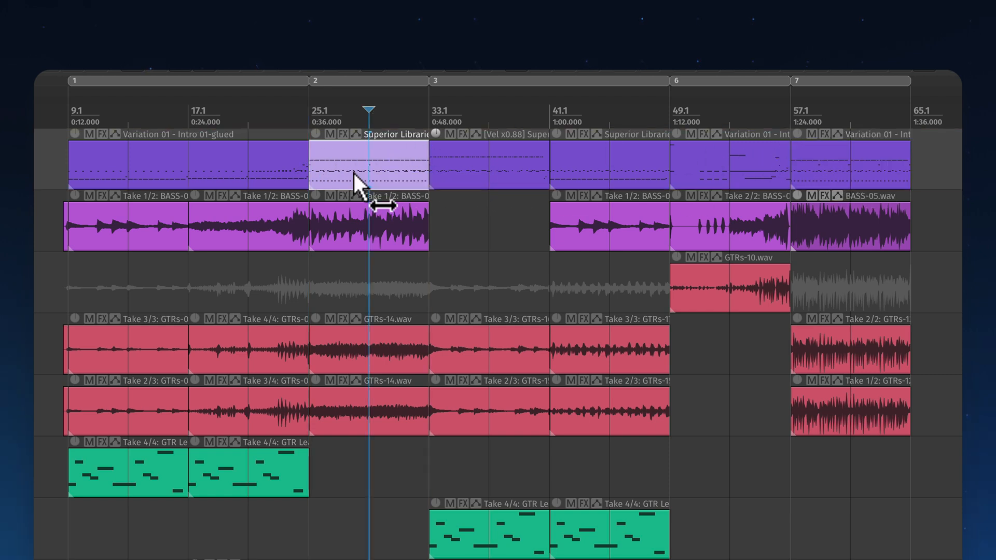
pyautogui.click(829, 167)
pyautogui.click(395, 175)
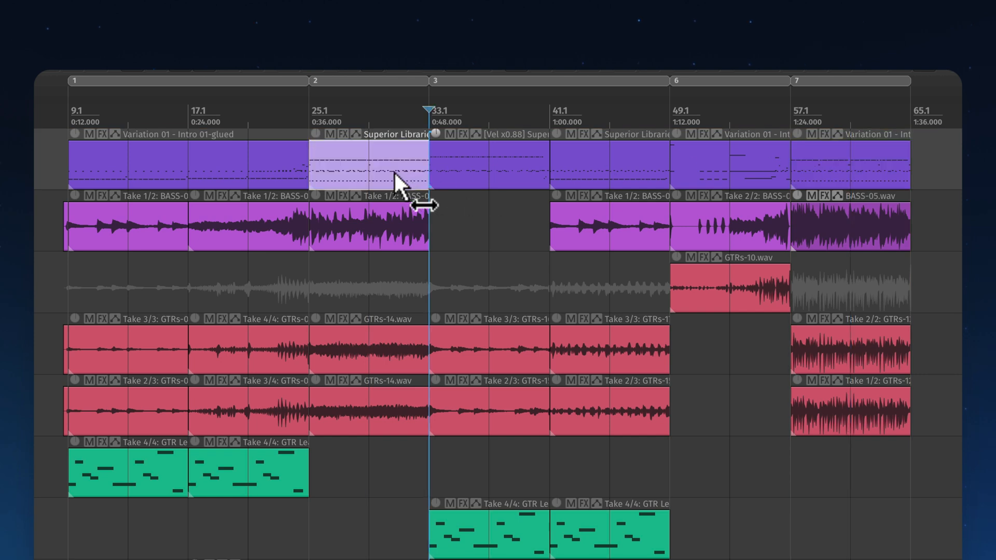
pyautogui.moveTo(310, 154); pyautogui.dragTo(415, 174)
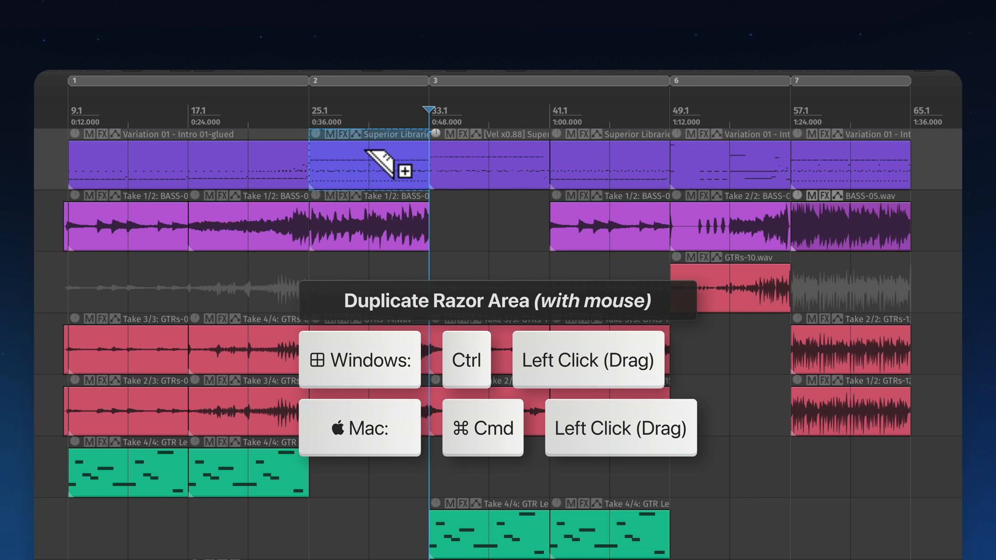
pyautogui.moveTo(387, 166); pyautogui.dragTo(853, 178)
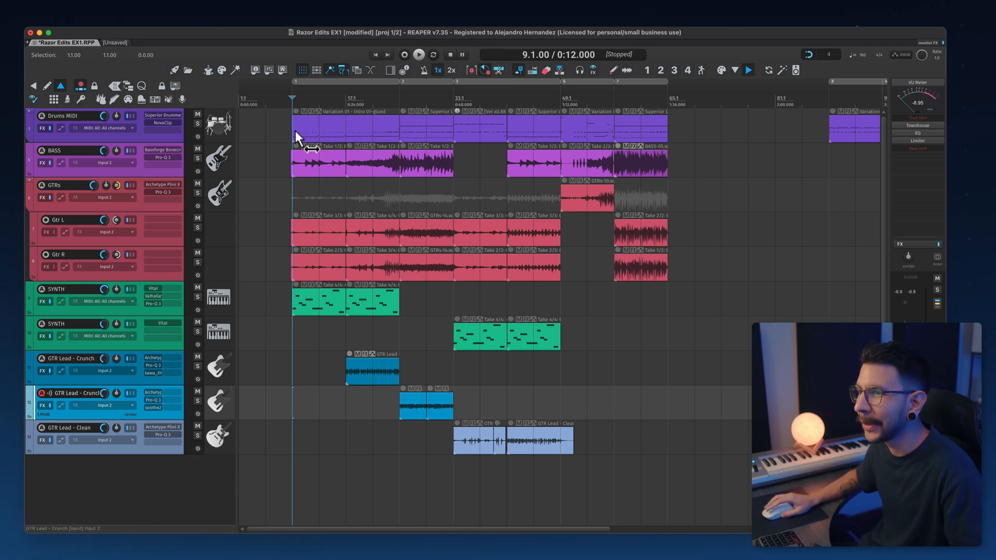
# Mark bars 9 to 25 across all tracks with a razor area, paste a copy at bar 65 and undo the paste.
pyautogui.moveTo(294, 130)
pyautogui.mouseDown()
pyautogui.moveTo(313, 152)
pyautogui.moveTo(308, 259)
pyautogui.moveTo(348, 411)
pyautogui.moveTo(346, 471)
pyautogui.mouseUp()
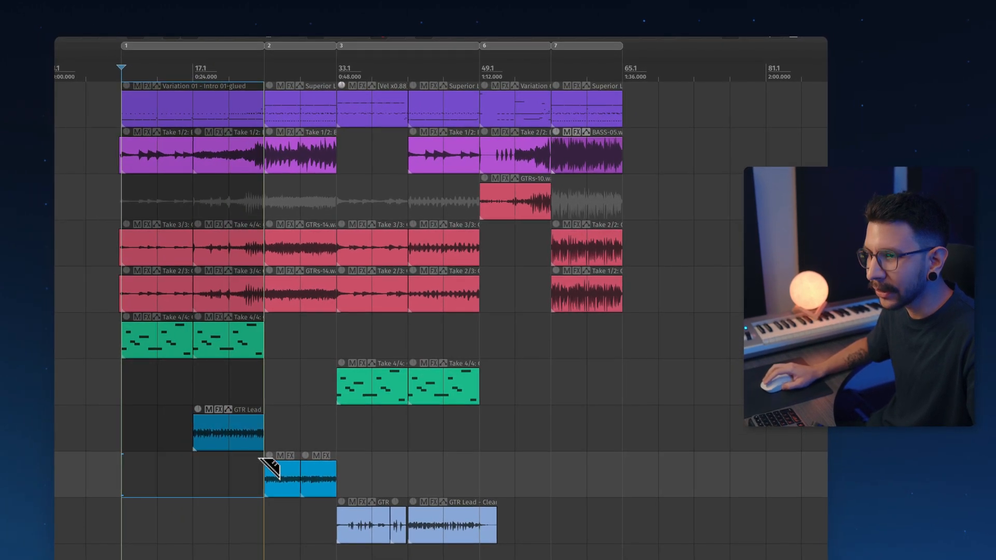
pyautogui.moveTo(259, 547); pyautogui.dragTo(262, 544)
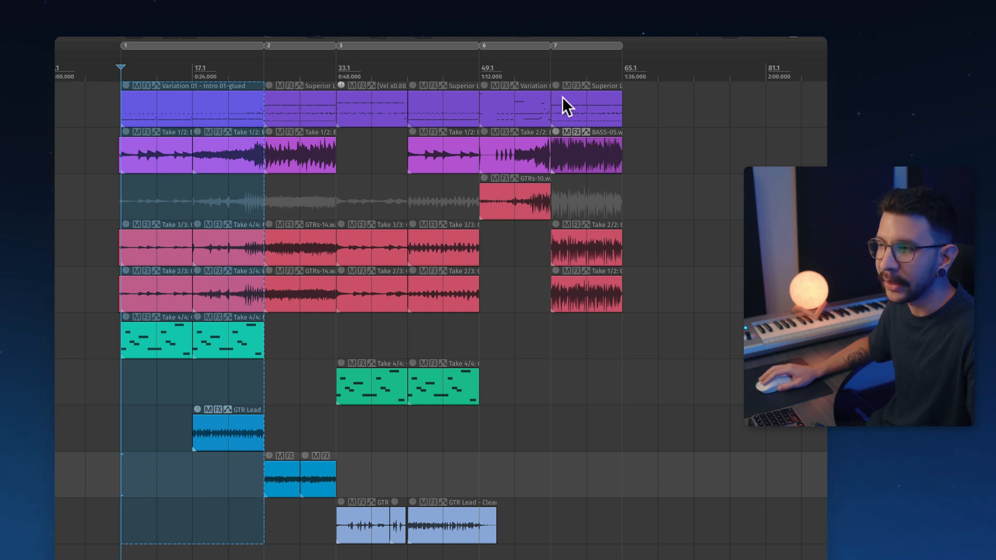
pyautogui.click(624, 72)
pyautogui.hotkey('ctrl', 'v')
pyautogui.hotkey('ctrl', 'z')
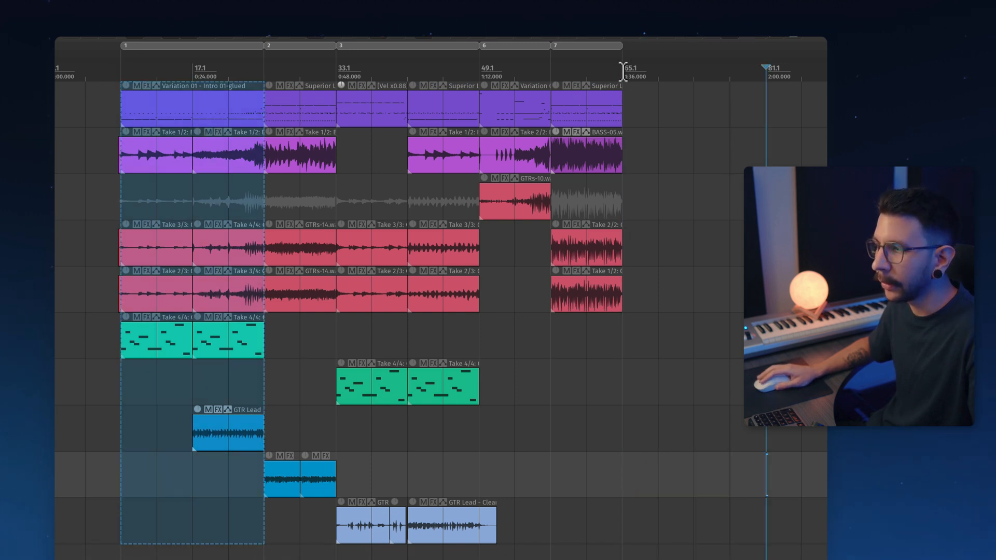
pyautogui.click(626, 93)
pyautogui.hotkey('ctrl', 'v')
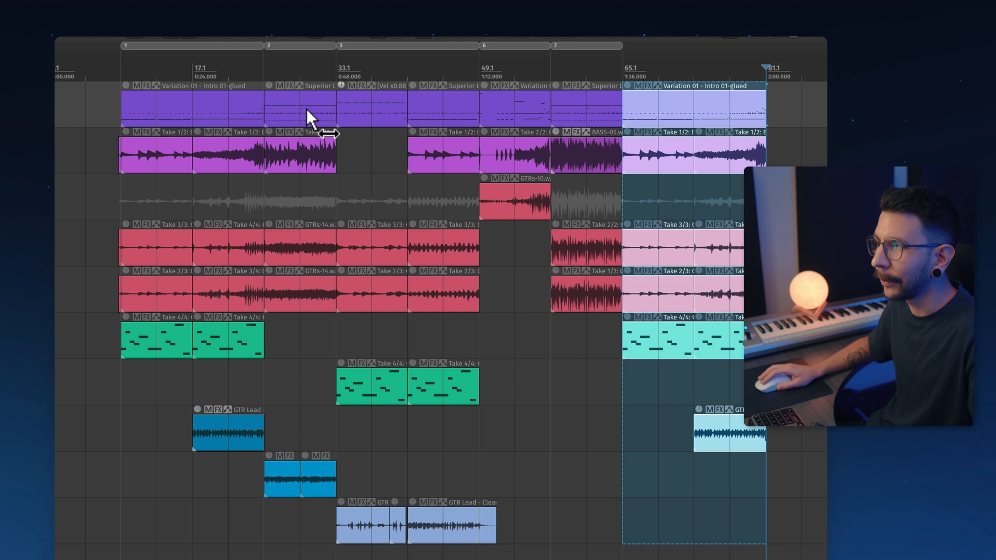
pyautogui.hotkey('ctrl', 'z')
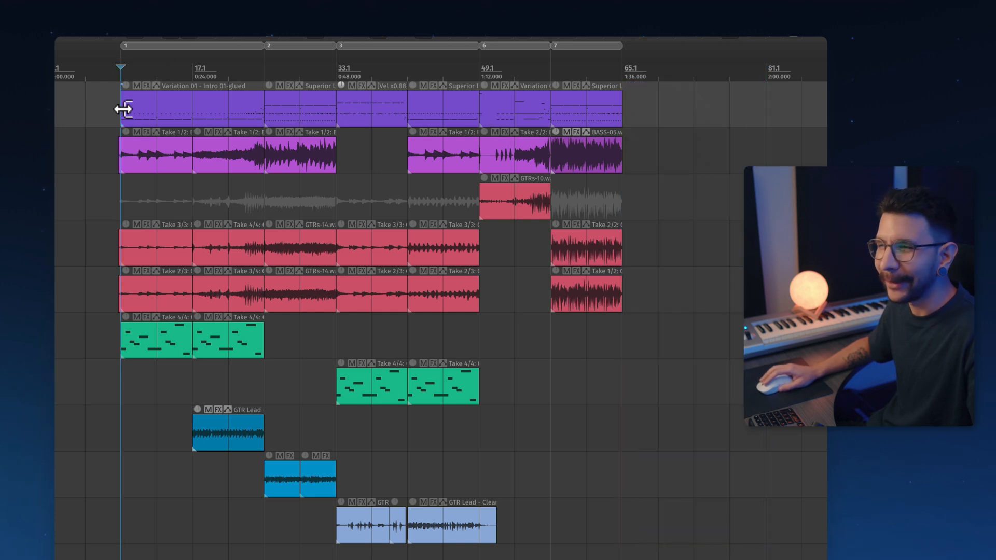
# Mark bars 9 to 25 across all tracks with a razor area and duplicate the section to bar 65.
pyautogui.moveTo(123, 109); pyautogui.dragTo(271, 534)
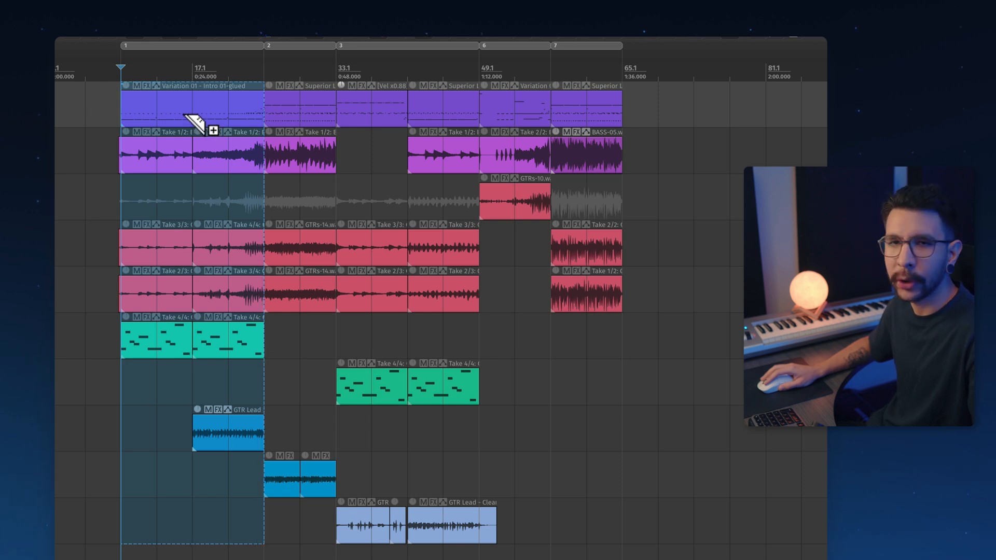
pyautogui.moveTo(179, 113); pyautogui.dragTo(659, 114)
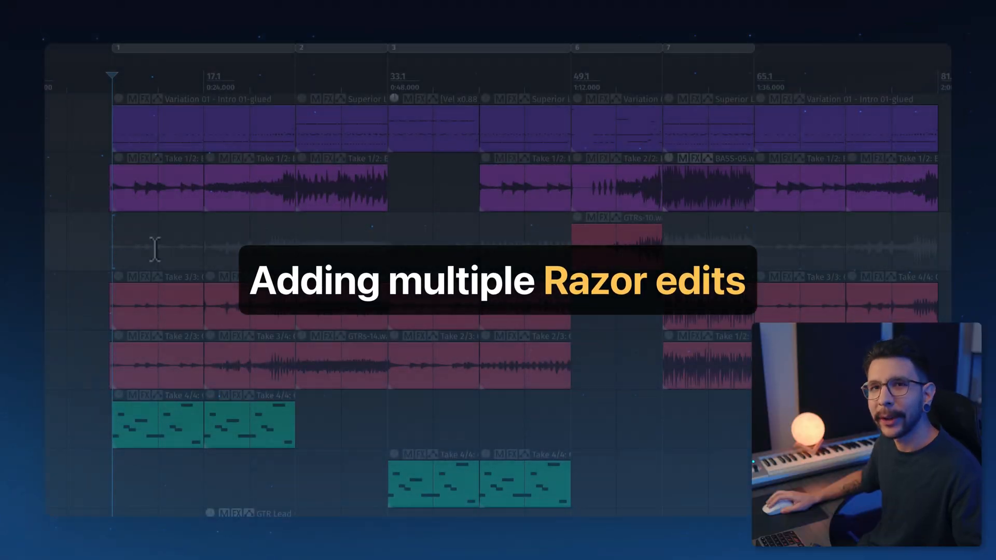
# Create multiple razor areas on the GTRs, Gtr L, Gtr R and SYNTH tracks between bars 17 and 49.
pyautogui.moveTo(204, 240); pyautogui.dragTo(478, 242)
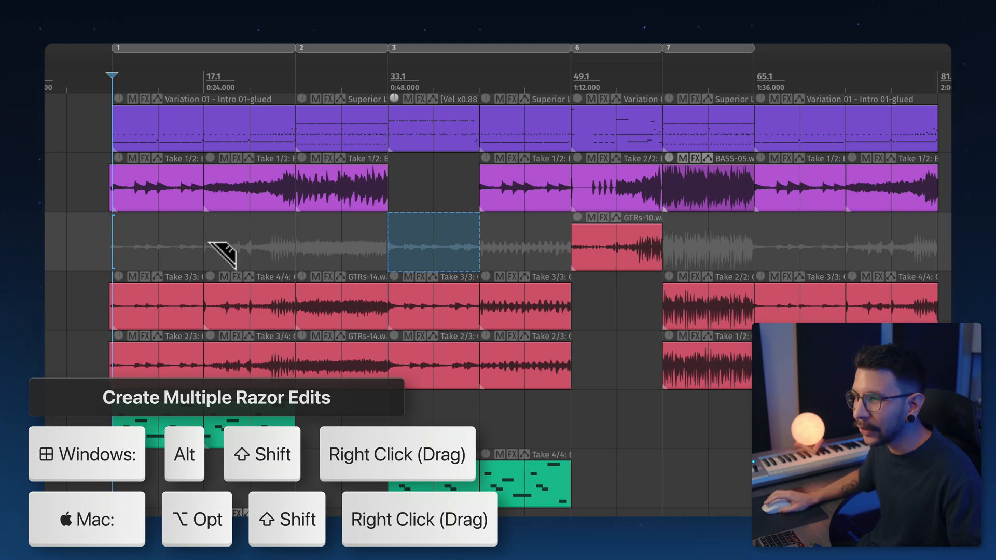
pyautogui.moveTo(207, 243); pyautogui.dragTo(300, 256)
pyautogui.moveTo(296, 307); pyautogui.dragTo(393, 372)
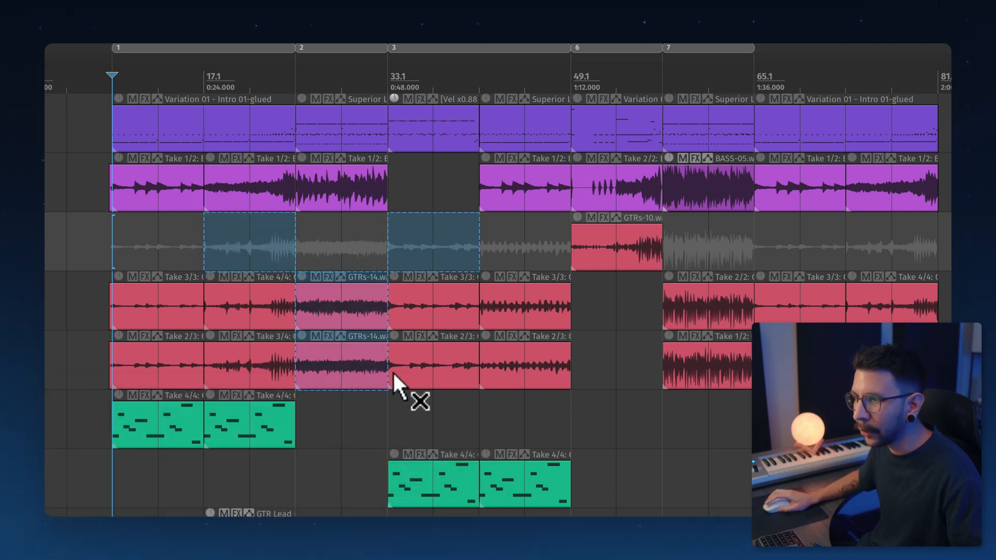
pyautogui.moveTo(427, 435); pyautogui.dragTo(495, 467)
pyautogui.moveTo(524, 355); pyautogui.dragTo(563, 307)
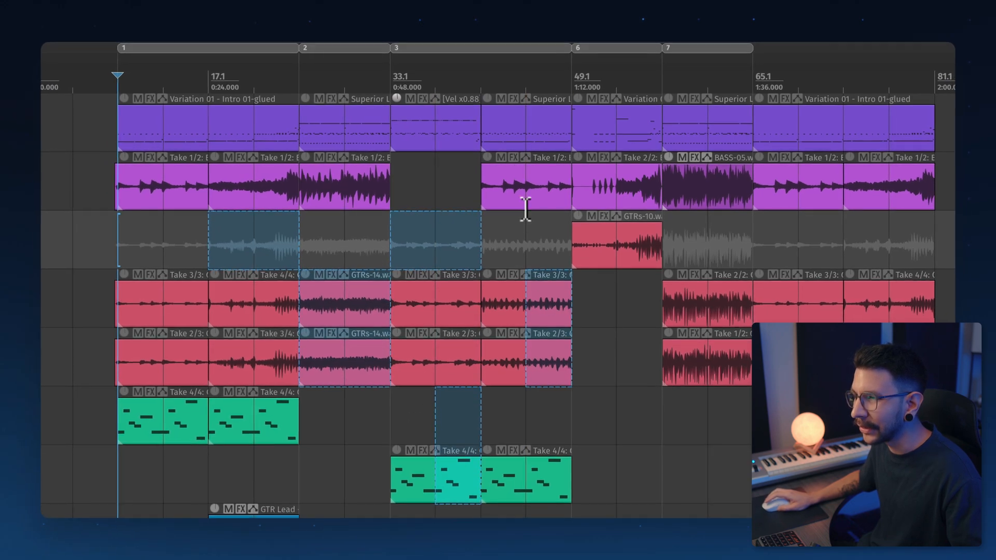
# Add more razor areas across the drum, bass and guitar tracks, including bars 17 to 25 on Drums MIDI.
pyautogui.moveTo(525, 189); pyautogui.dragTo(581, 211)
pyautogui.moveTo(241, 111); pyautogui.dragTo(323, 144)
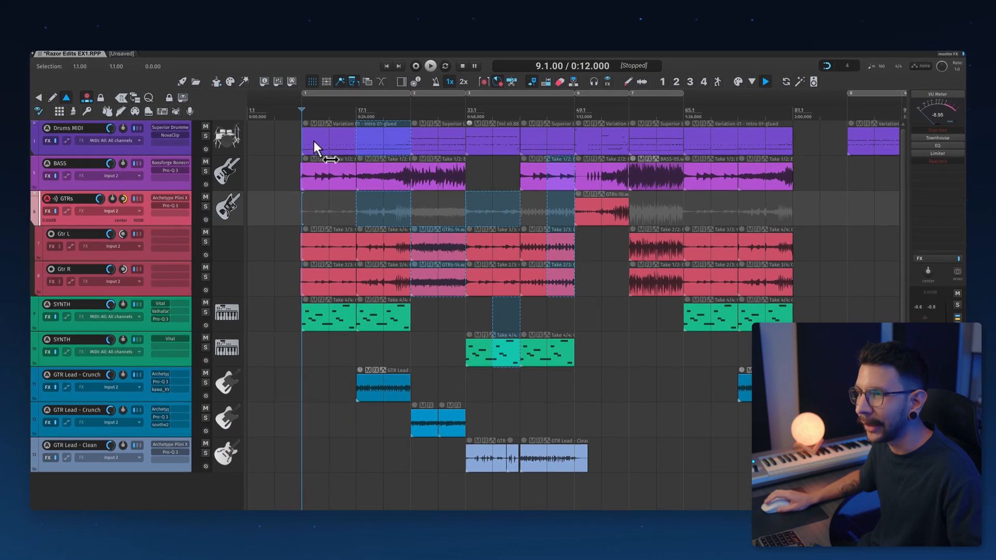
pyautogui.moveTo(171, 122); pyautogui.dragTo(211, 173)
pyautogui.moveTo(332, 281); pyautogui.dragTo(356, 208)
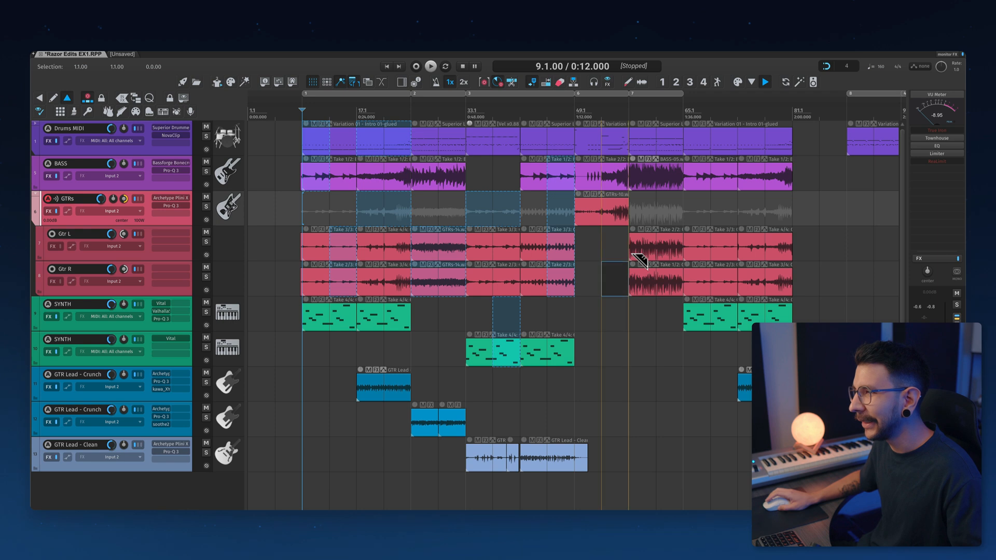
pyautogui.moveTo(632, 255); pyautogui.dragTo(726, 203)
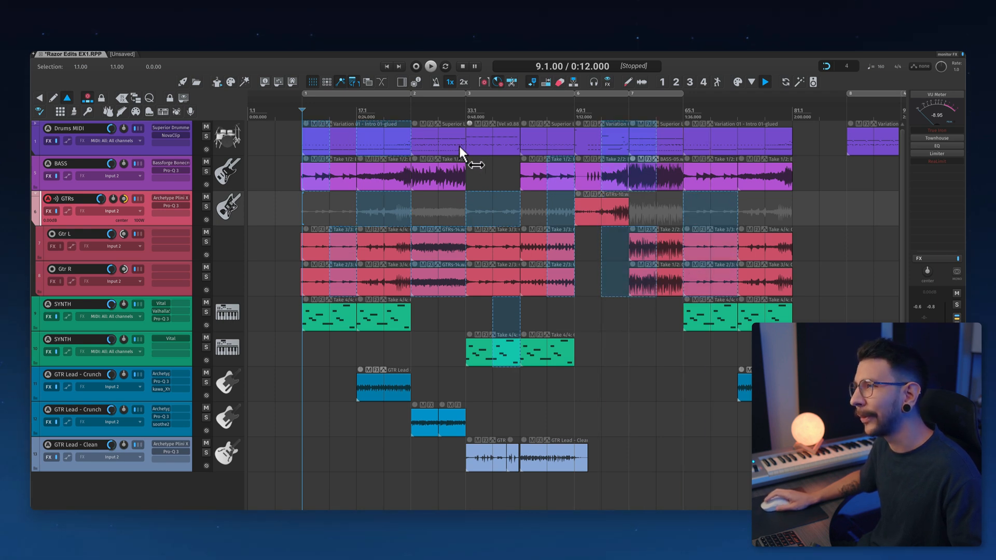
# Add razor areas on the SYNTH and GTR Lead - Crunch tracks, and move all marked sections together to other bars and tracks.
pyautogui.scroll(-3, 530, 141)
pyautogui.moveTo(334, 389); pyautogui.dragTo(357, 334)
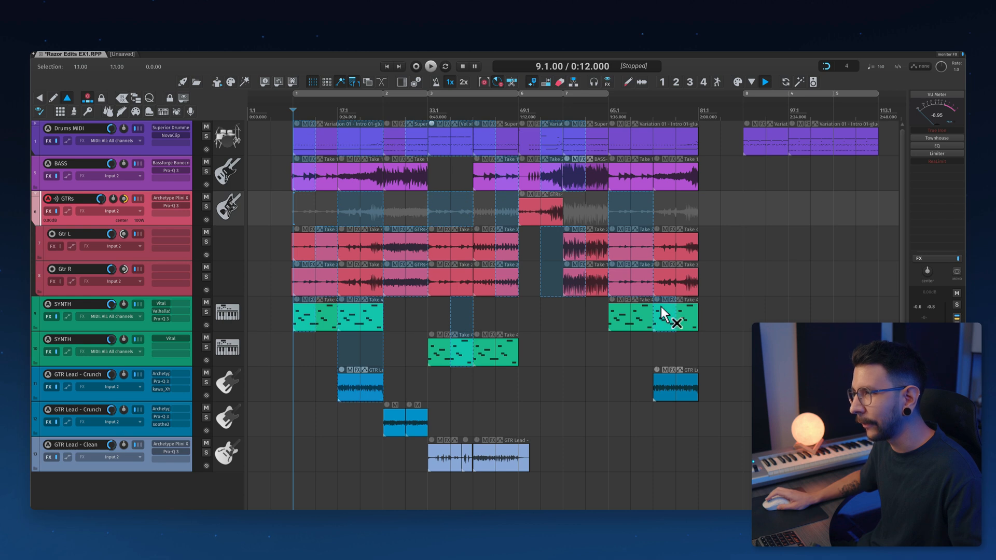
pyautogui.scroll(-2, 394, 207)
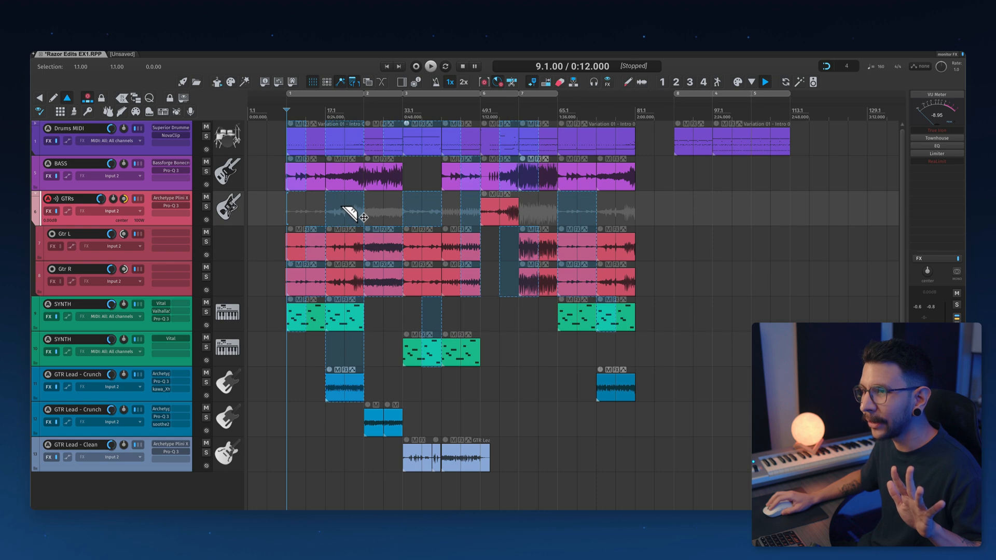
pyautogui.moveTo(340, 207); pyautogui.dragTo(367, 211)
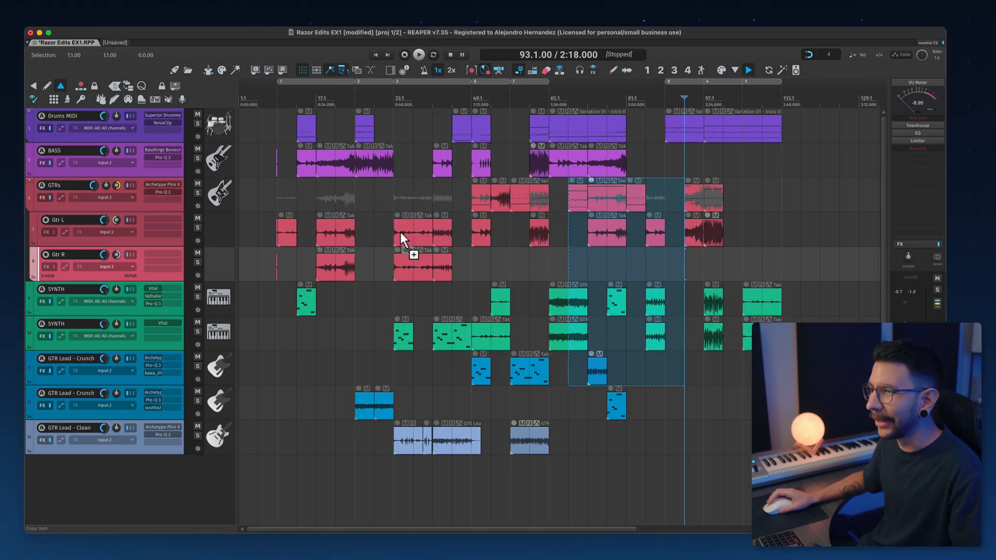
# Mark razor areas on Drums MIDI, BASS and the upper SYNTH for bars 9 to 25, and the upper GTR Lead - Crunch for bars 17 to 25.
pyautogui.moveTo(400, 232); pyautogui.dragTo(397, 228)
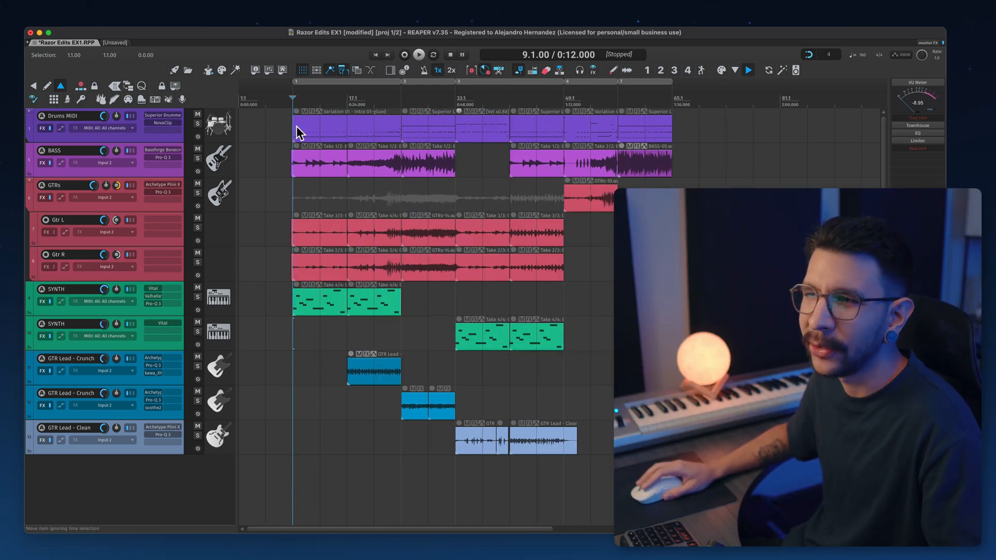
pyautogui.moveTo(291, 126); pyautogui.dragTo(400, 164)
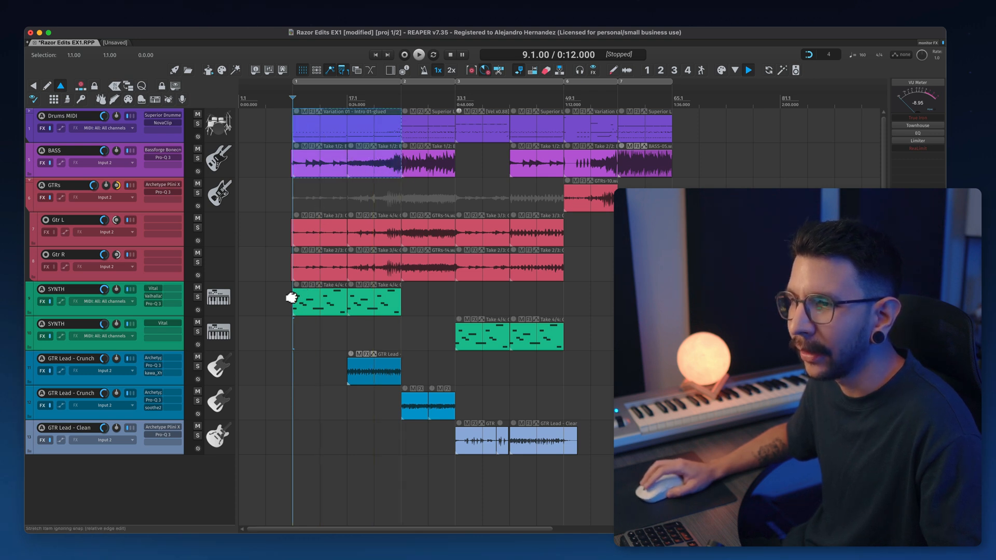
pyautogui.moveTo(398, 306); pyautogui.dragTo(399, 308)
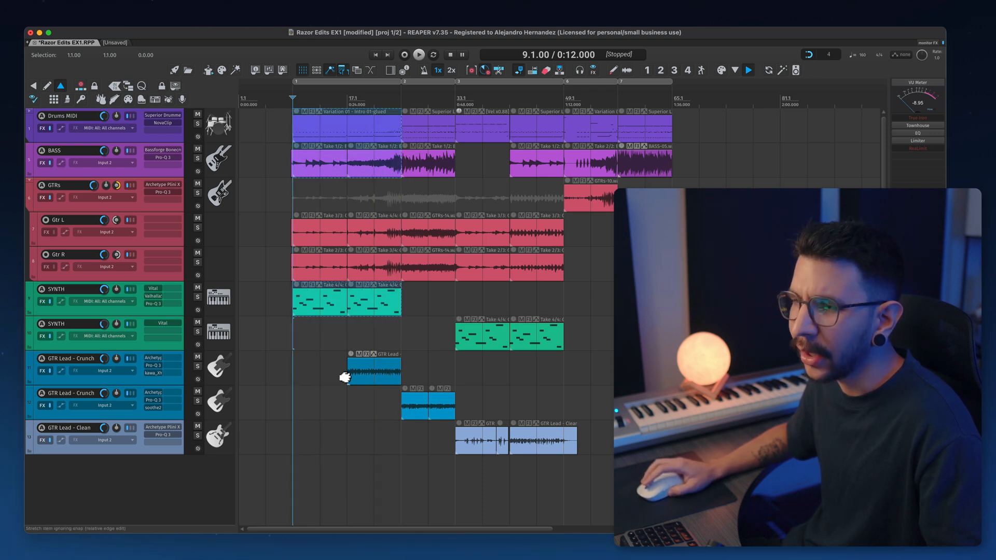
pyautogui.moveTo(397, 359); pyautogui.dragTo(401, 359)
# Copy the marked areas to bar 65 and duplicate them three more times in succession.
pyautogui.hscroll(2, 337, 172)
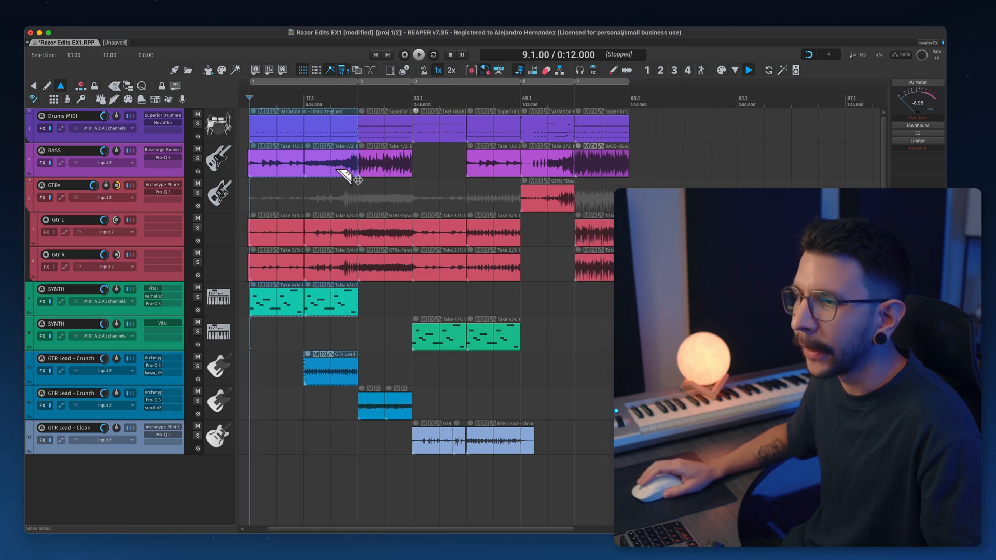
pyautogui.scroll(-1, 344, 171)
pyautogui.moveTo(281, 128); pyautogui.dragTo(632, 137)
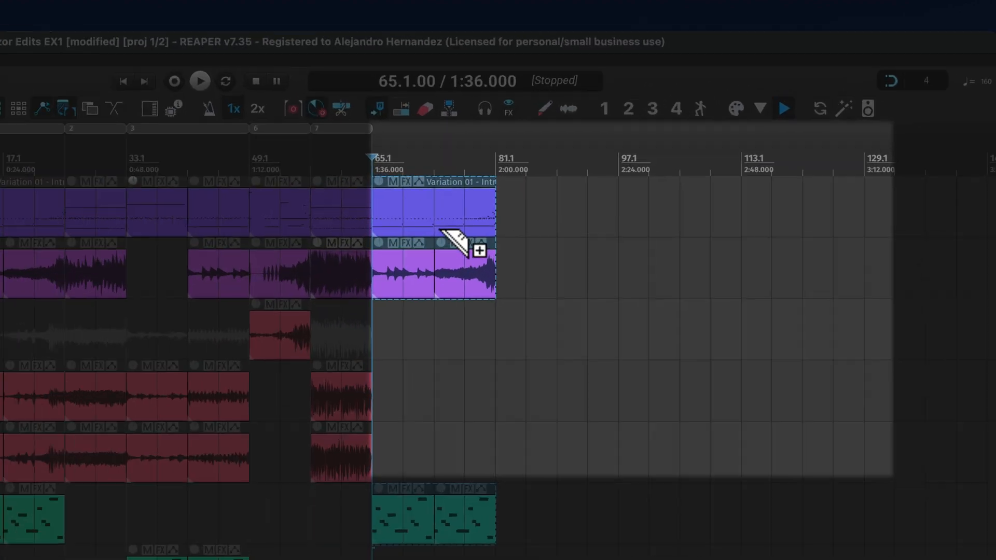
pyautogui.press('super+d')
pyautogui.press('super+d')
pyautogui.press('super+d')
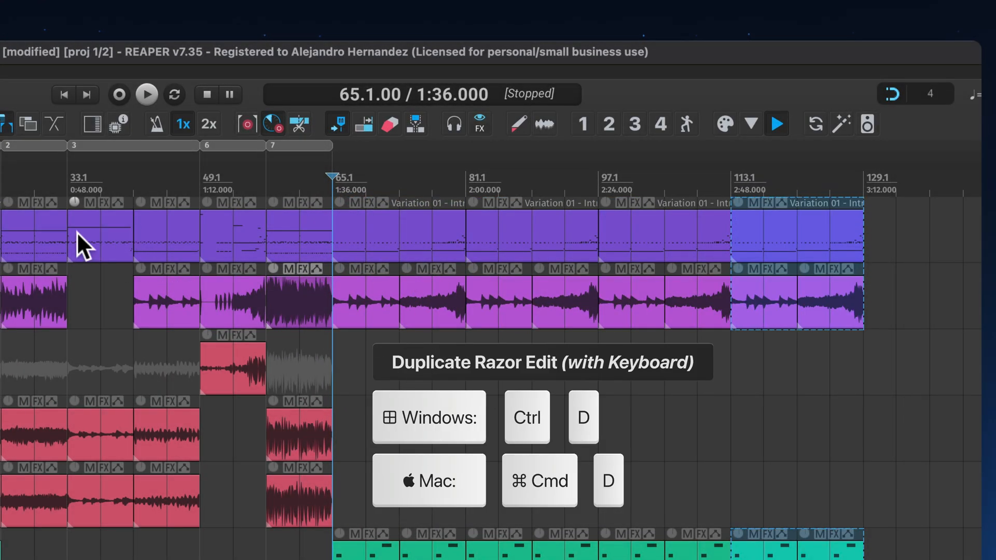
# Mark only bars 33 to 65 of Drums MIDI as a razor area and copy it to bar 65.
pyautogui.moveTo(74, 232); pyautogui.dragTo(333, 233)
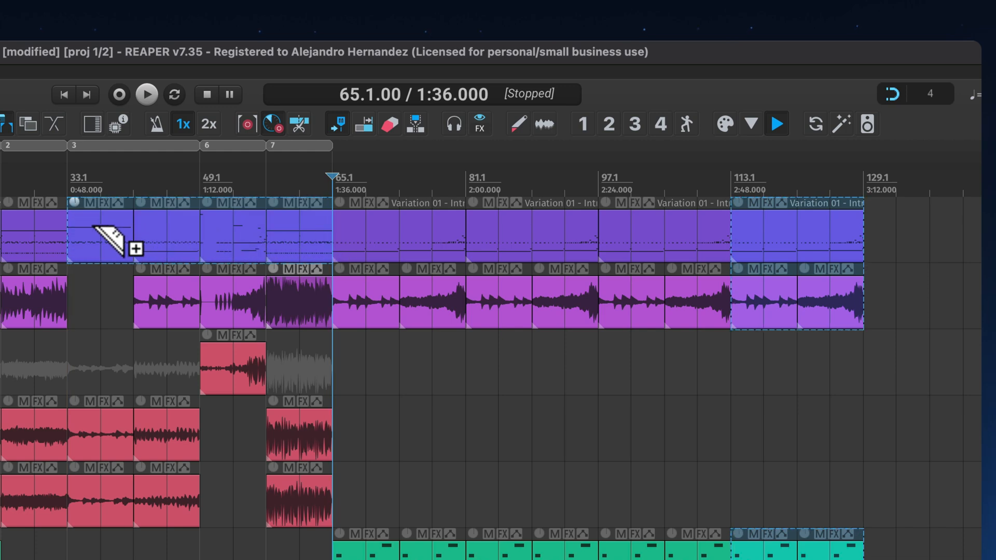
pyautogui.moveTo(109, 239); pyautogui.dragTo(323, 238)
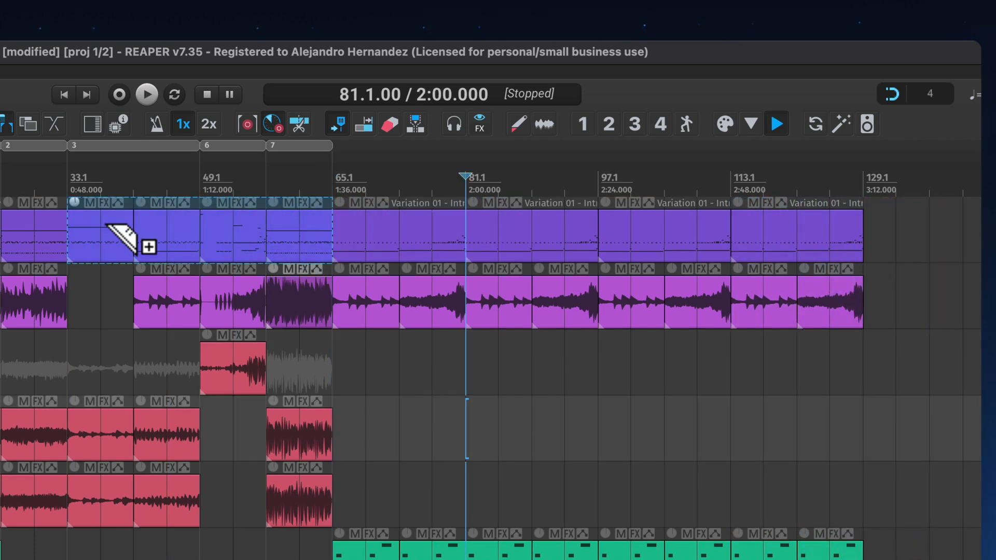
pyautogui.moveTo(134, 245); pyautogui.dragTo(377, 247)
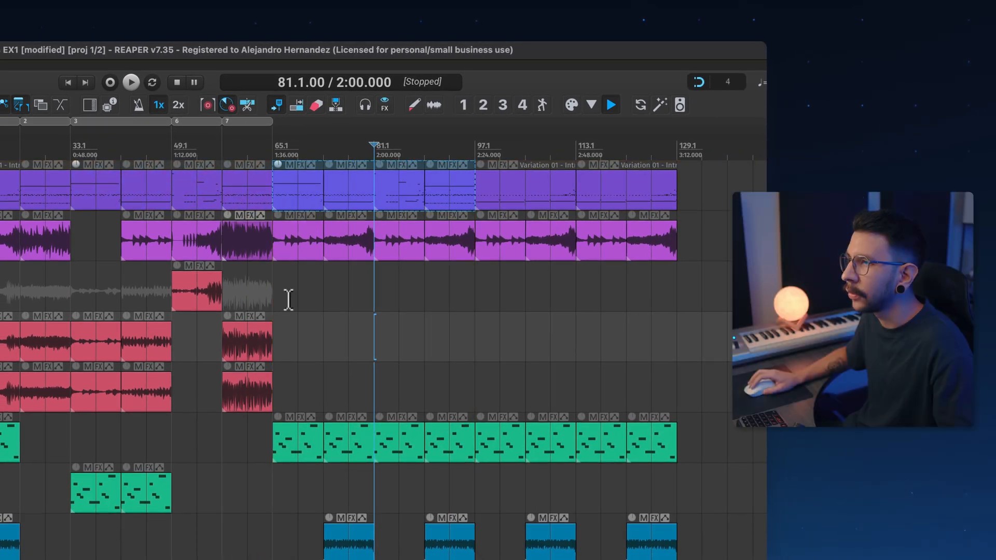
# Clear the razor area, mark bars 33 to 65 across GTRs, Gtr L and Gtr R, and copy that section further along the timeline.
pyautogui.click(288, 300)
pyautogui.moveTo(71, 292); pyautogui.dragTo(276, 395)
pyautogui.moveTo(102, 297); pyautogui.dragTo(495, 304)
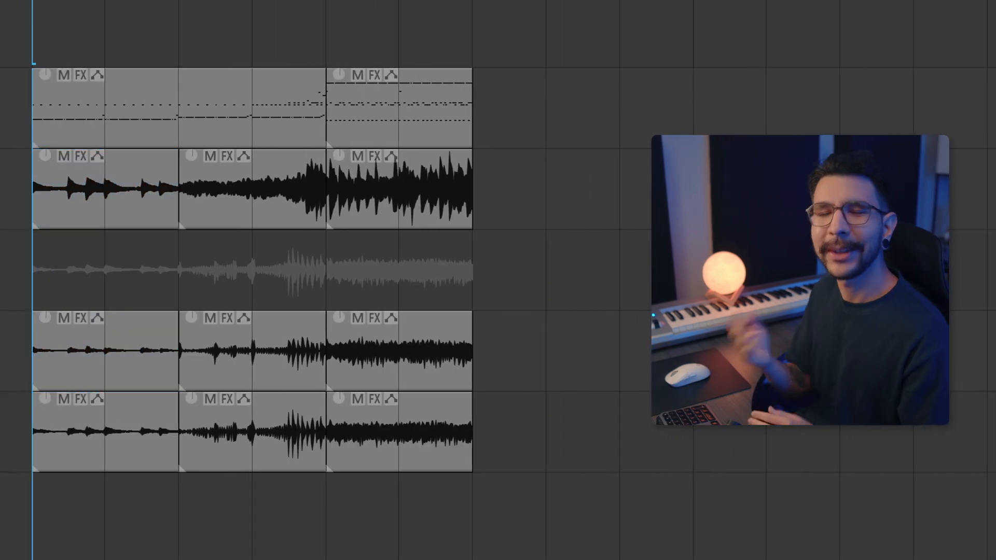
# Mark the first section on the second to fourth tracks, and move and copy it onto the third section and directly behind it.
pyautogui.moveTo(32, 201); pyautogui.dragTo(172, 374)
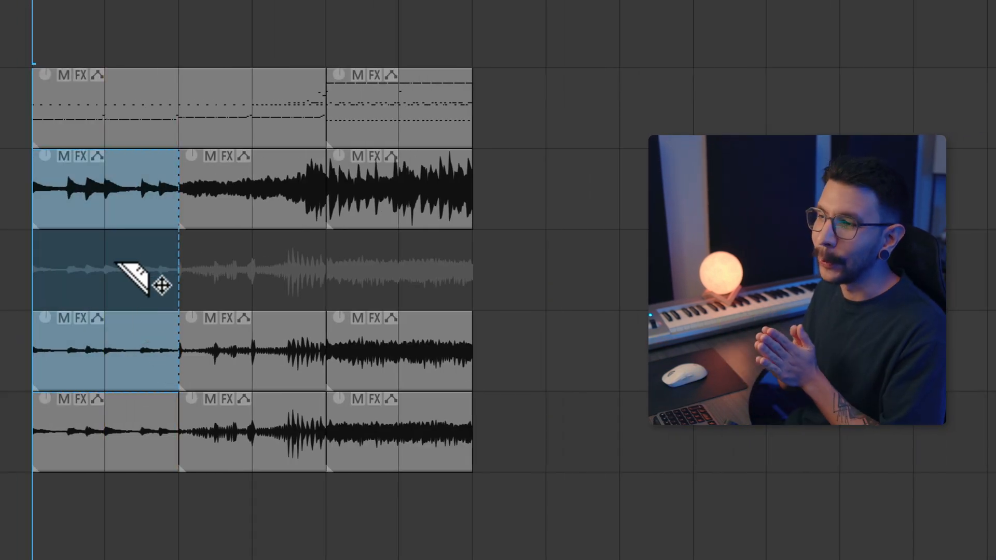
pyautogui.moveTo(120, 260); pyautogui.dragTo(372, 202)
pyautogui.click(109, 203)
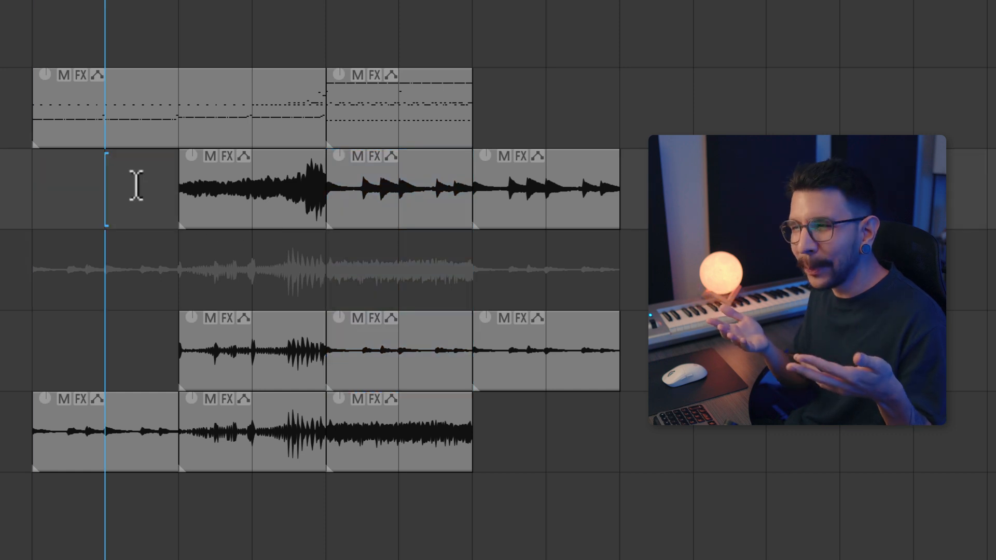
# Delete the second and third sections on the second to fourth tracks, and the matching span on the first two tracks.
pyautogui.moveTo(179, 205); pyautogui.dragTo(477, 389)
pyautogui.press('Delete')
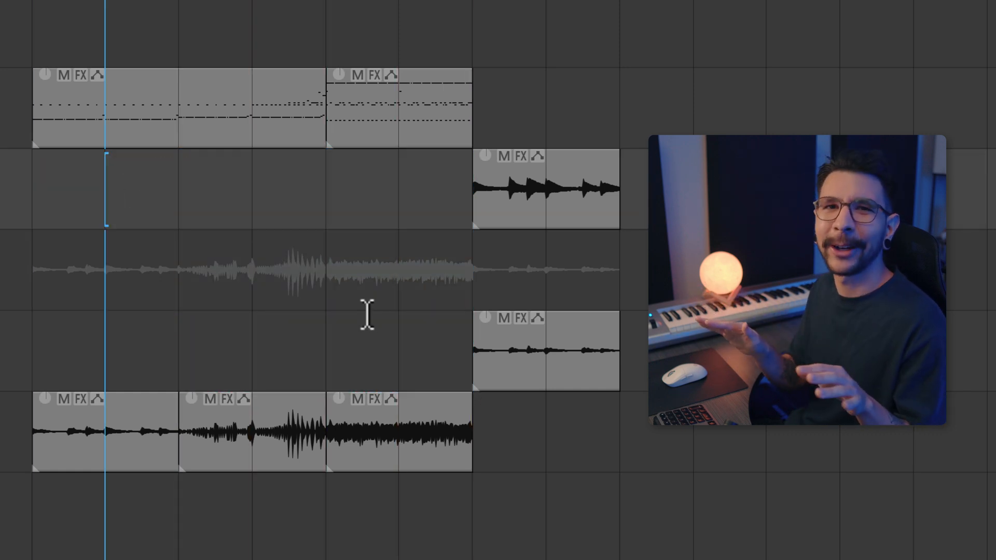
pyautogui.moveTo(182, 166); pyautogui.dragTo(456, 100)
pyautogui.press('Delete')
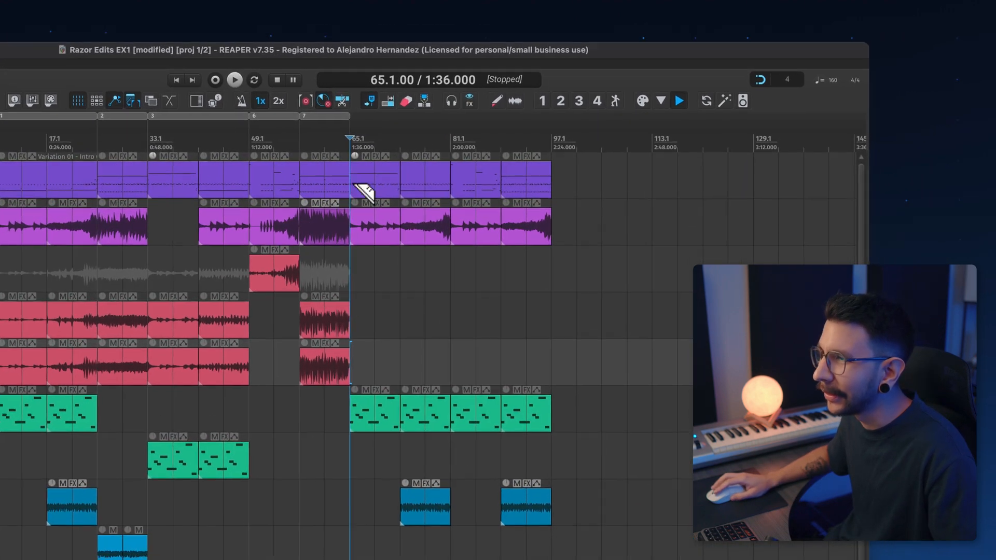
# Mark bars 65 to 97 from Drums MIDI to the upper GTR Lead - Crunch, try stretching the area's end to bar 81, and undo it.
pyautogui.moveTo(363, 192); pyautogui.dragTo(554, 483)
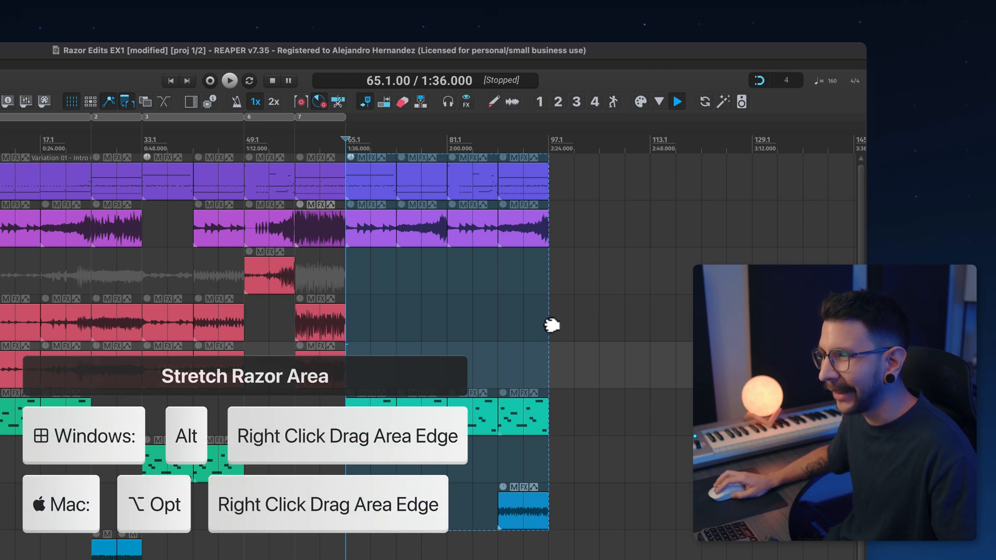
pyautogui.moveTo(551, 325); pyautogui.dragTo(450, 319)
pyautogui.hotkey('ctrl', 'z')
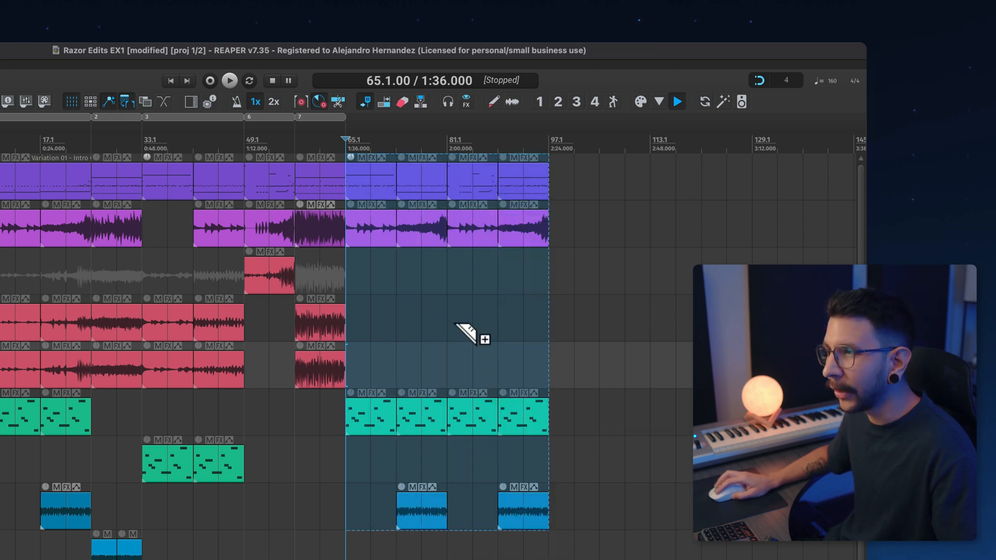
# Select all items between bars 65 and 97, try stretching them together to half length from their ends, and undo the change.
pyautogui.click(515, 549)
pyautogui.moveTo(541, 522); pyautogui.dragTo(367, 187)
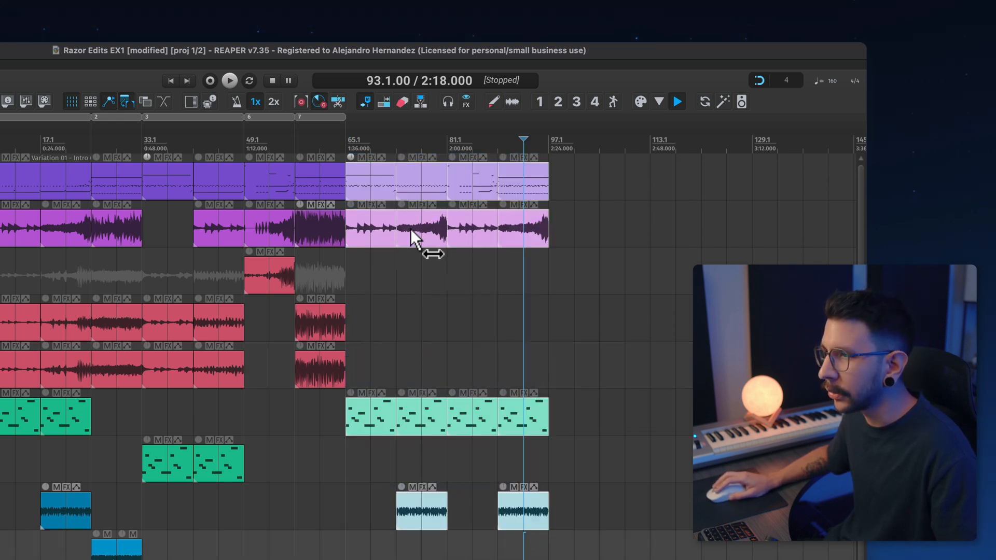
pyautogui.moveTo(550, 423); pyautogui.dragTo(517, 413)
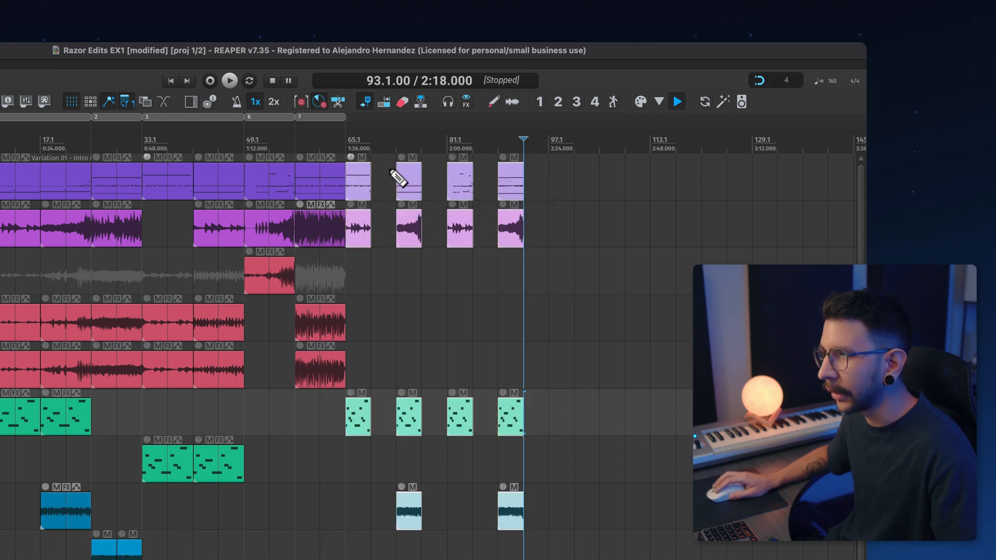
pyautogui.press('super+z')
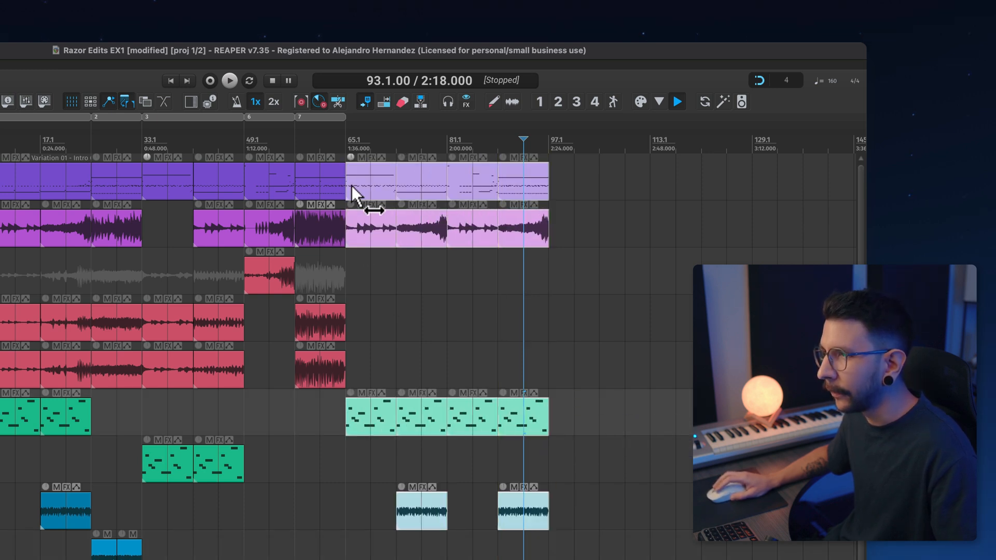
# Mark bars 65 to 97 across the tracks as one razor area and stretch its end to bar 81.
pyautogui.moveTo(353, 193); pyautogui.dragTo(552, 503)
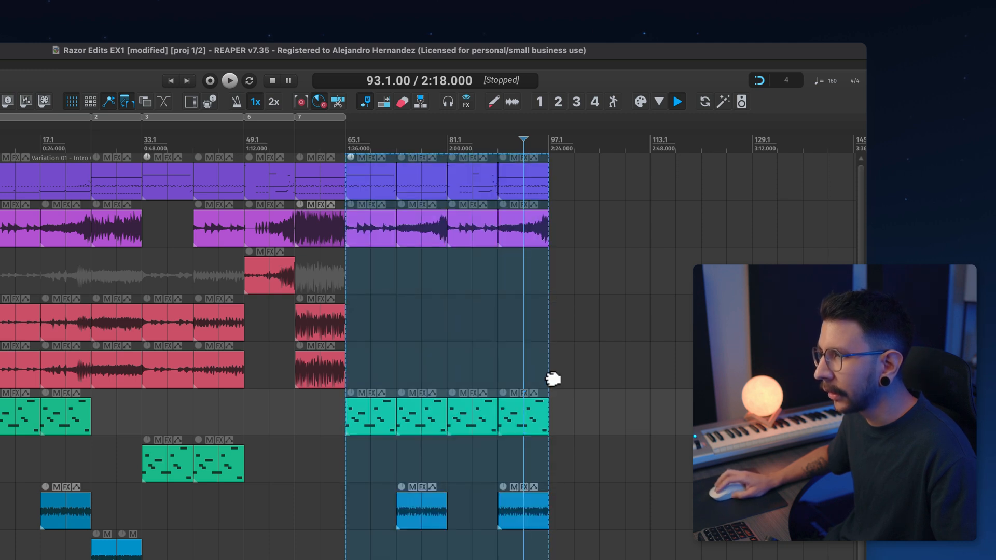
pyautogui.moveTo(553, 379); pyautogui.dragTo(448, 374)
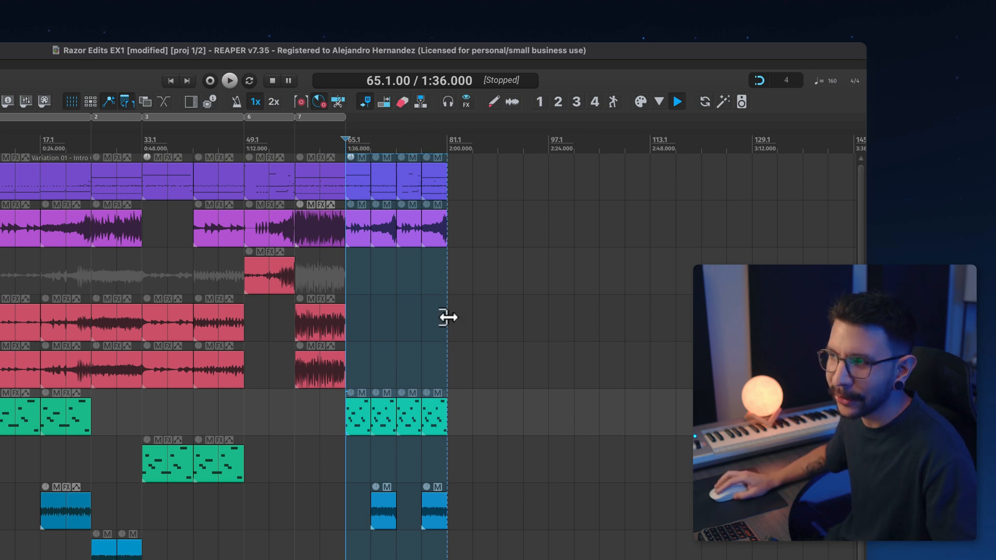
pyautogui.scroll(3, 386, 303)
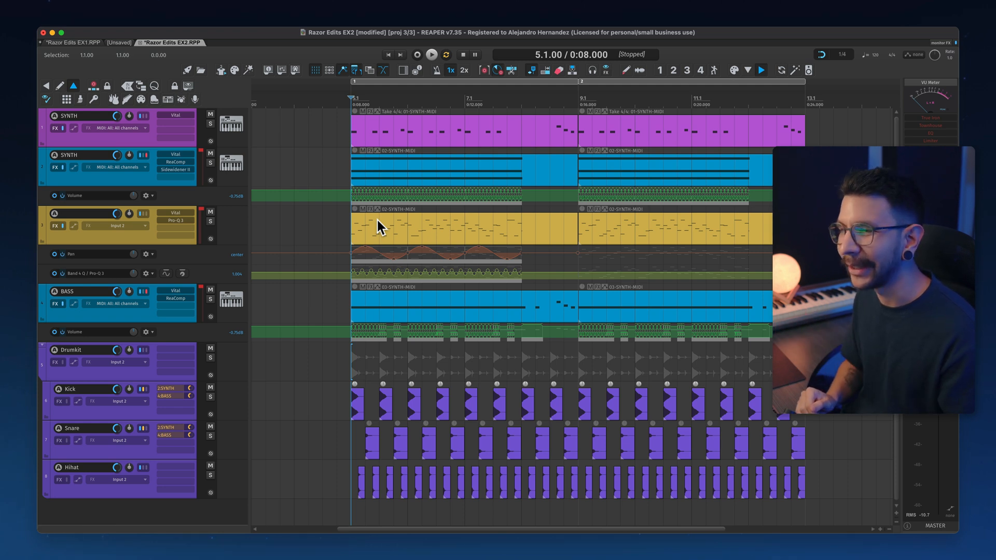
# Play the Razor Edits EX2 arrangement and examine the automation items on the SYNTH, yellow synth and BASS envelope lanes.
pyautogui.press('space')
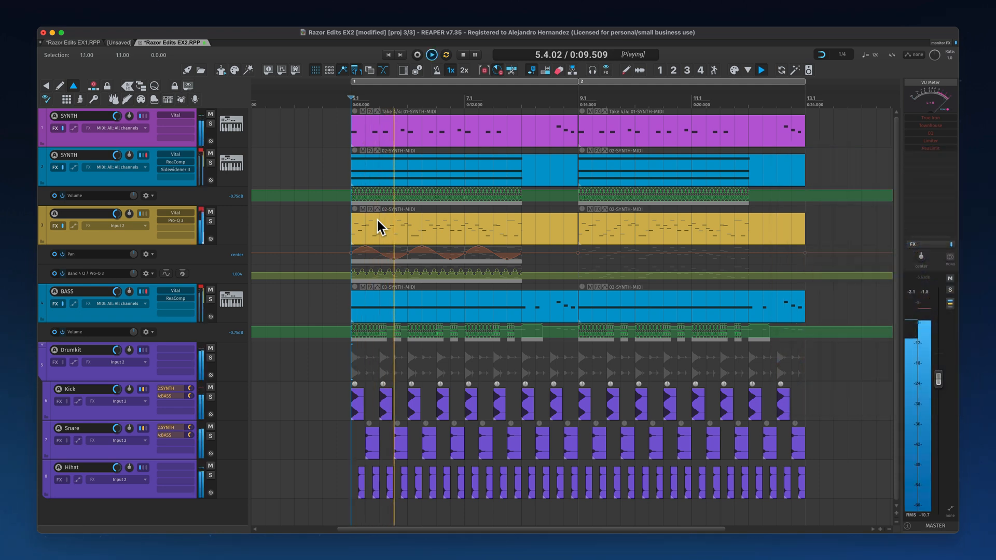
pyautogui.scroll(1, 415, 228)
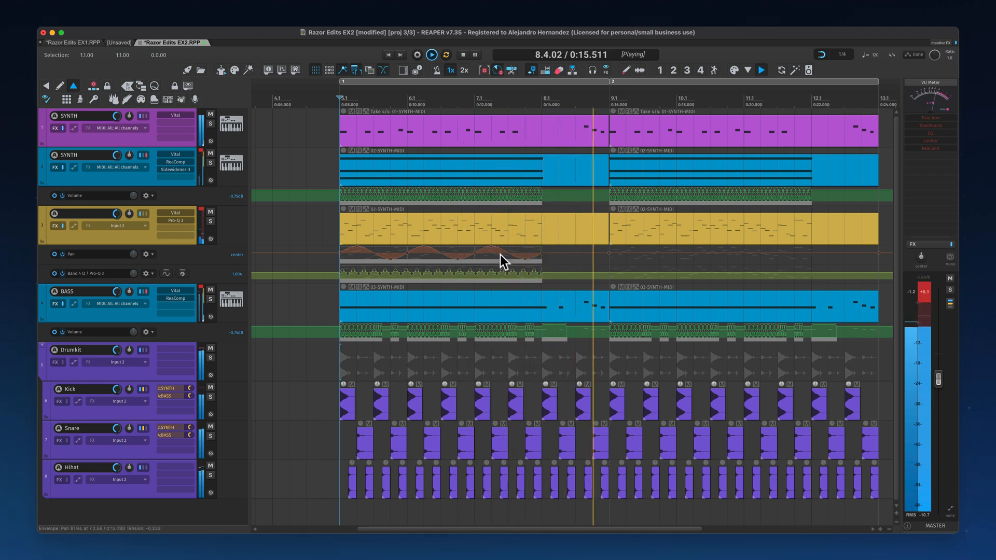
pyautogui.press('space')
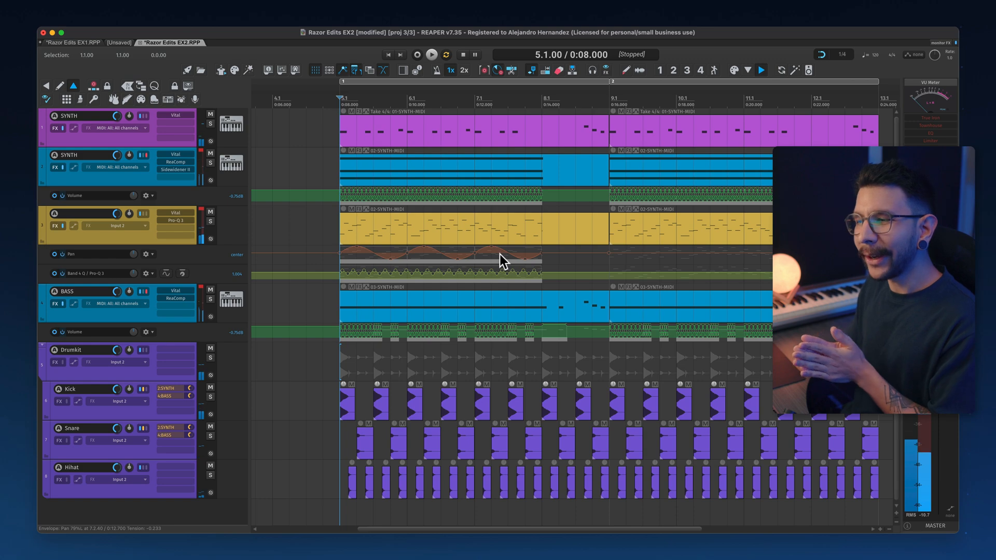
pyautogui.scroll(3, 359, 337)
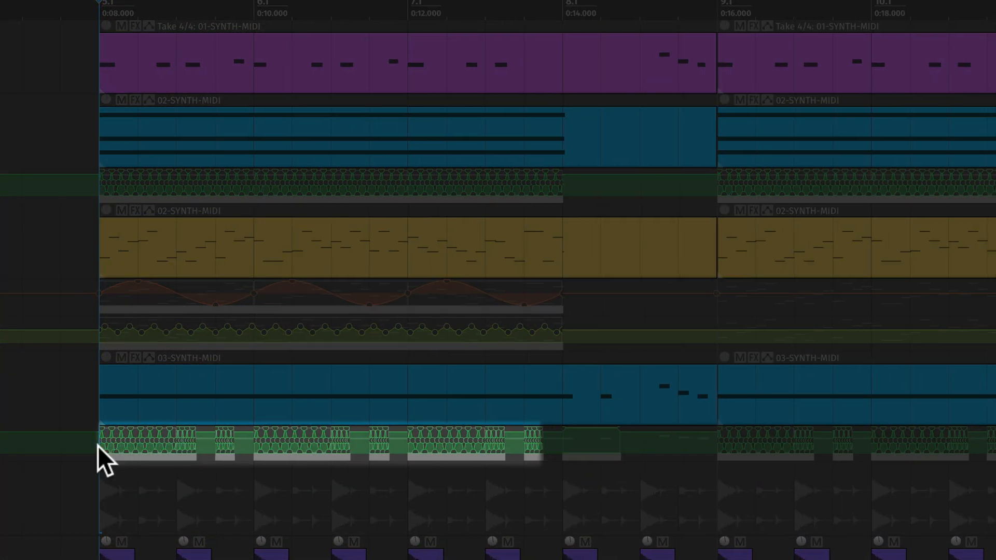
pyautogui.scroll(-1, 98, 447)
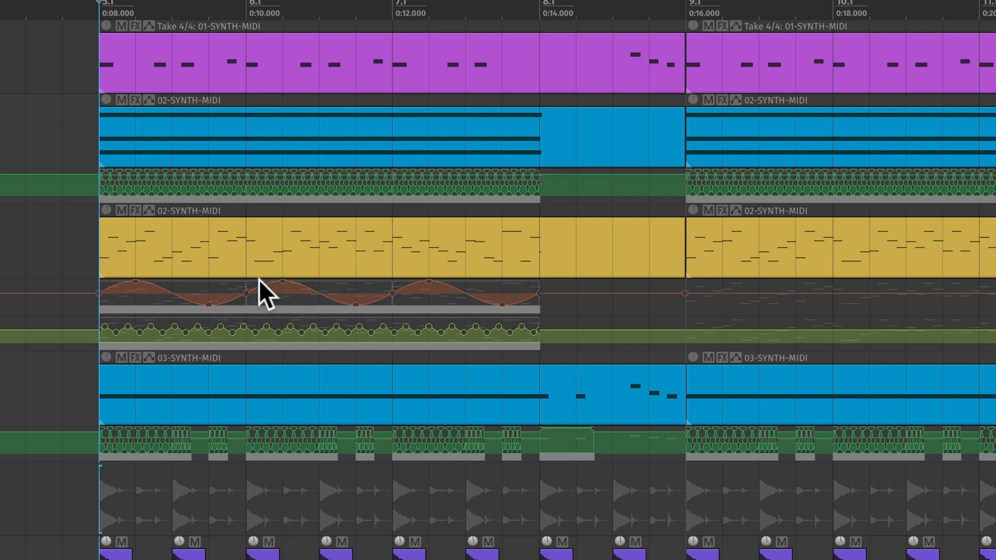
pyautogui.scroll(-3, 260, 279)
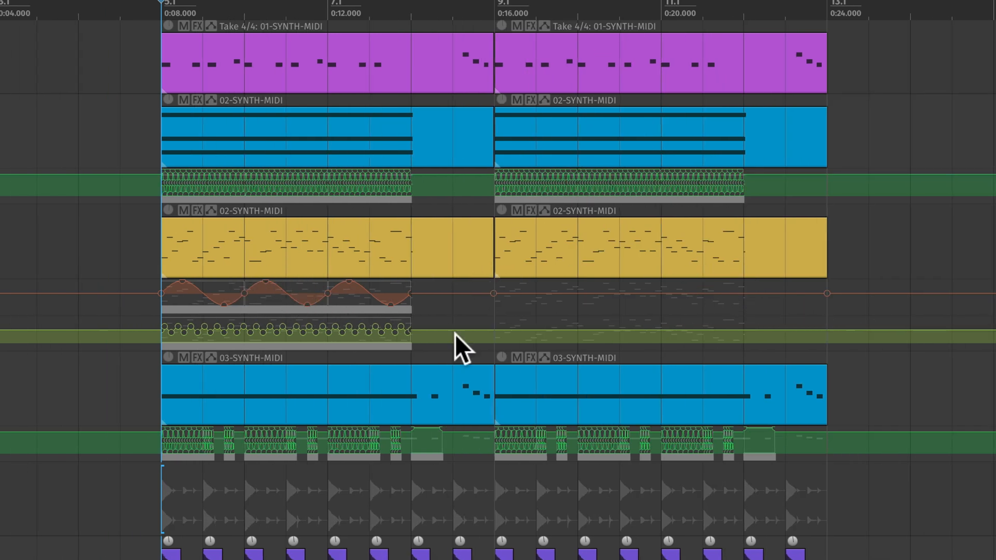
# Mark the BASS Volume envelope from bar 5 to bar 8 and copy that automation onto the yellow synth track at bar 9.
pyautogui.moveTo(163, 439); pyautogui.dragTo(403, 449)
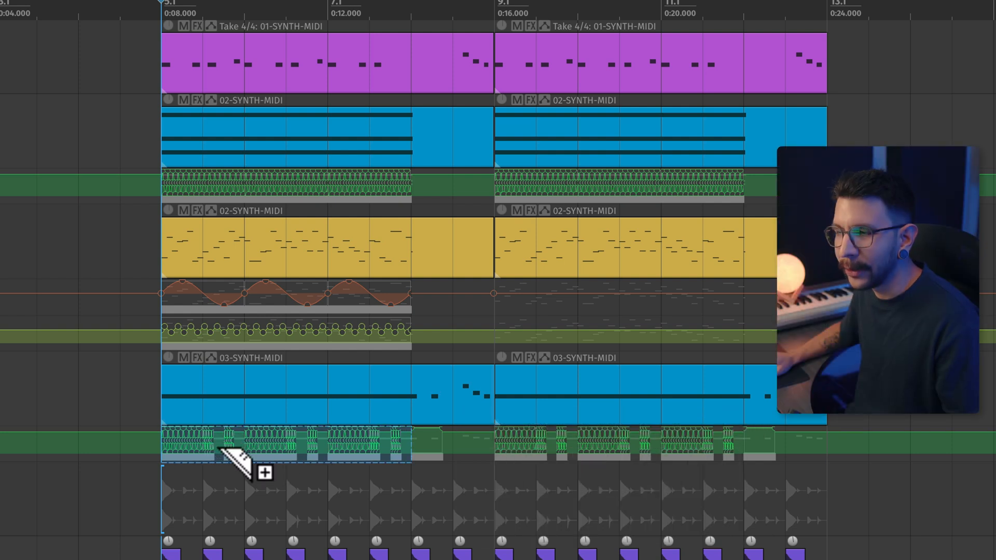
pyautogui.moveTo(216, 446); pyautogui.dragTo(558, 306)
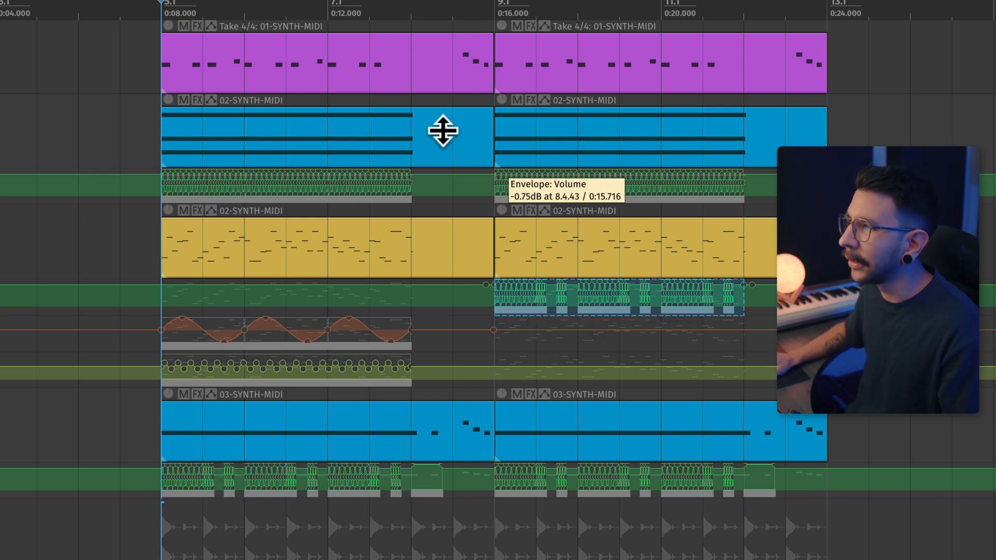
pyautogui.press('space')
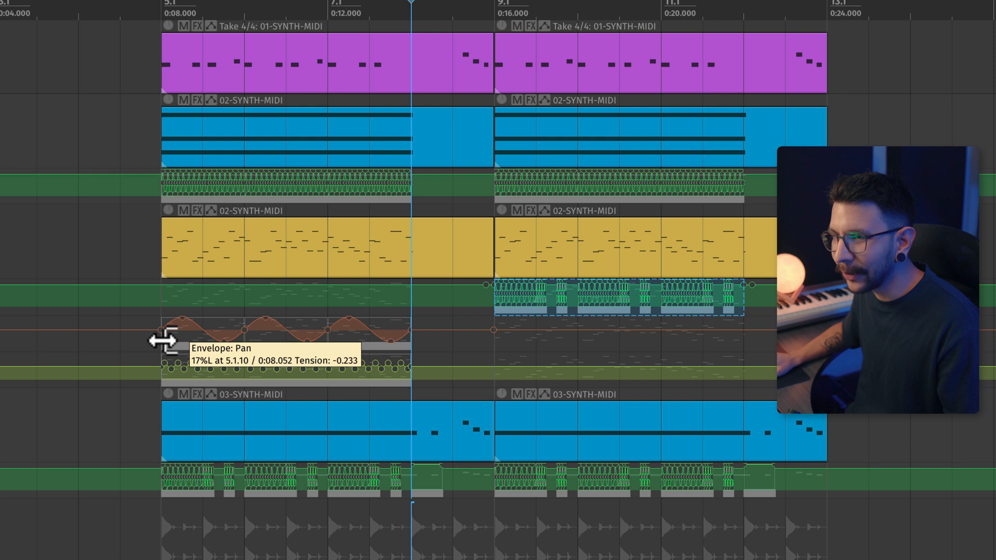
# Mark the yellow track's Pan and Pro-Q 3 envelopes from bar 5 to bar 8 and copy both automation sections to bar 9.
pyautogui.click(211, 339)
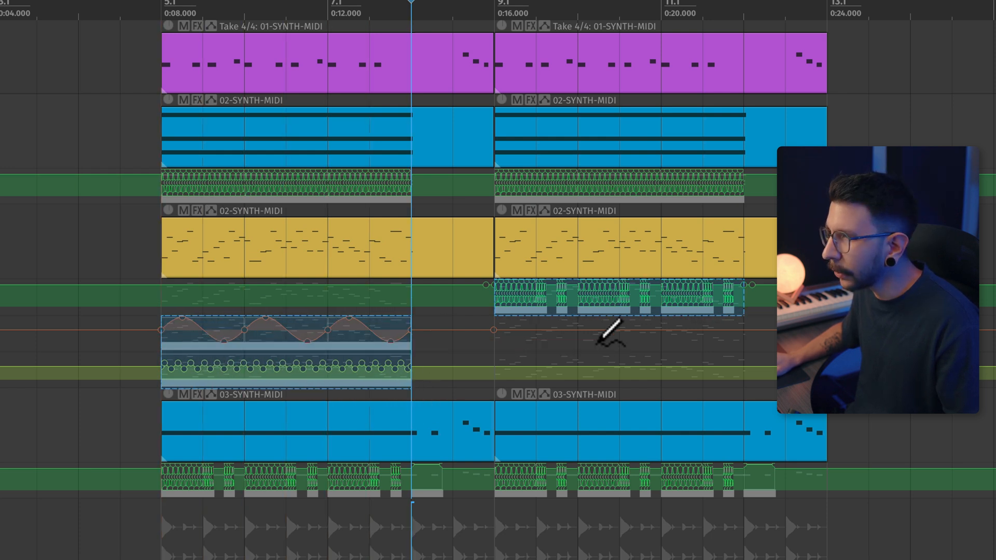
pyautogui.moveTo(234, 329); pyautogui.dragTo(358, 342)
pyautogui.click(488, 346)
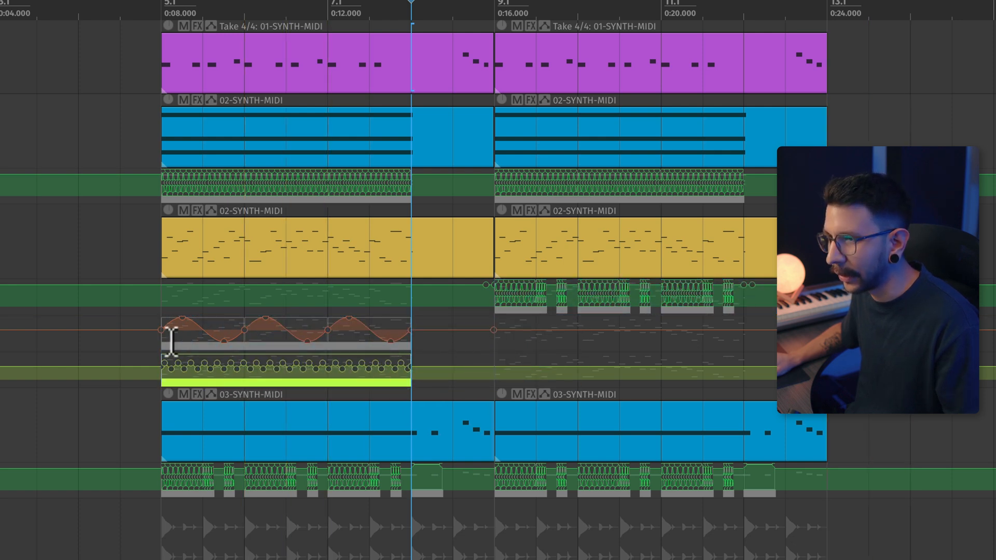
pyautogui.click(219, 333)
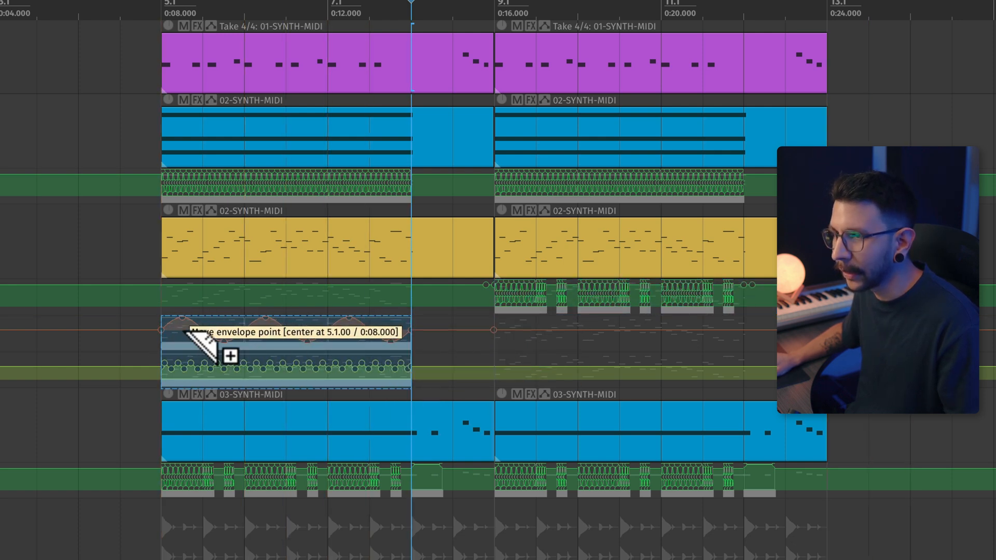
pyautogui.moveTo(186, 330); pyautogui.dragTo(512, 341)
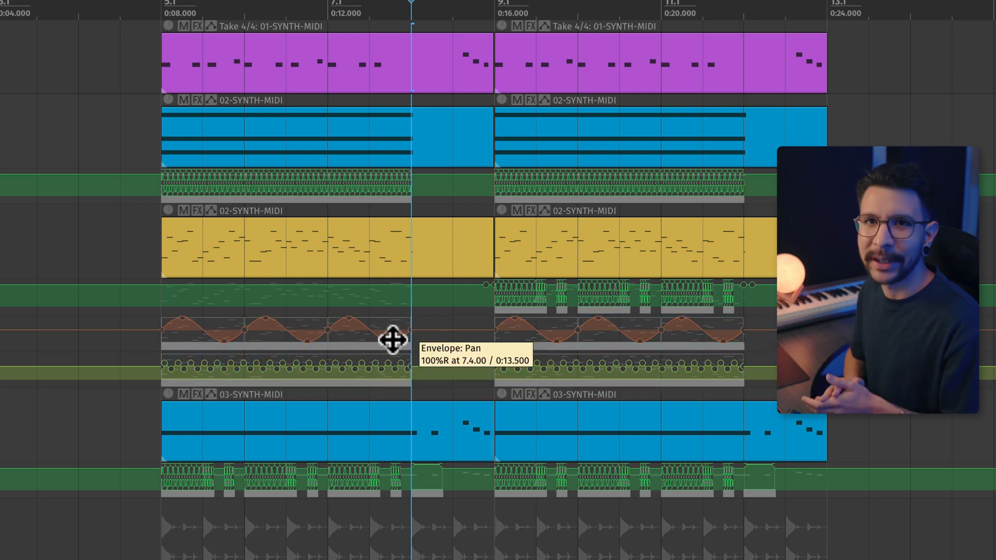
# Play the copied automation from bar 9 and mark the yellow track's Volume, Pan and Pro-Q 3 automation items from bar 9 to bar 12.
pyautogui.click(495, 10)
pyautogui.press('space')
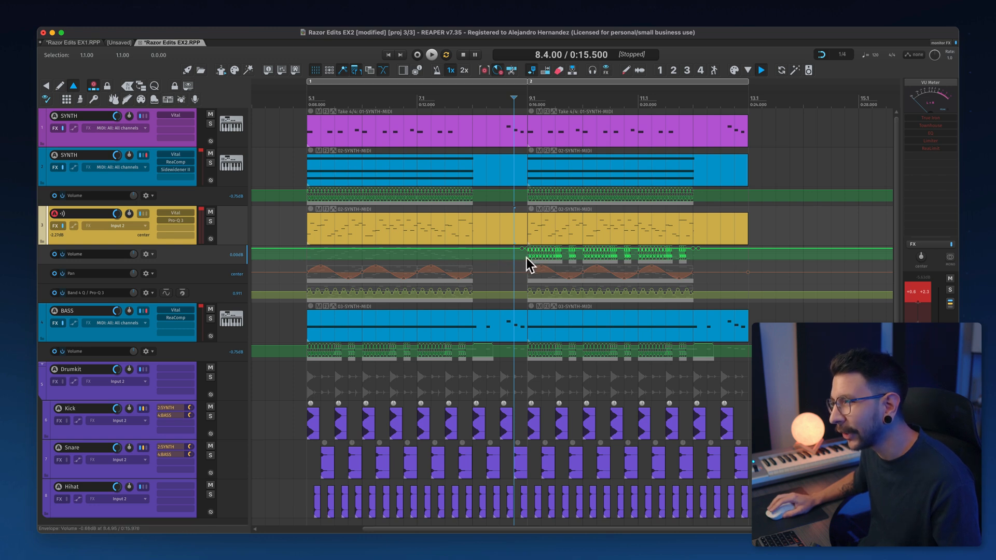
pyautogui.moveTo(529, 265); pyautogui.dragTo(696, 301)
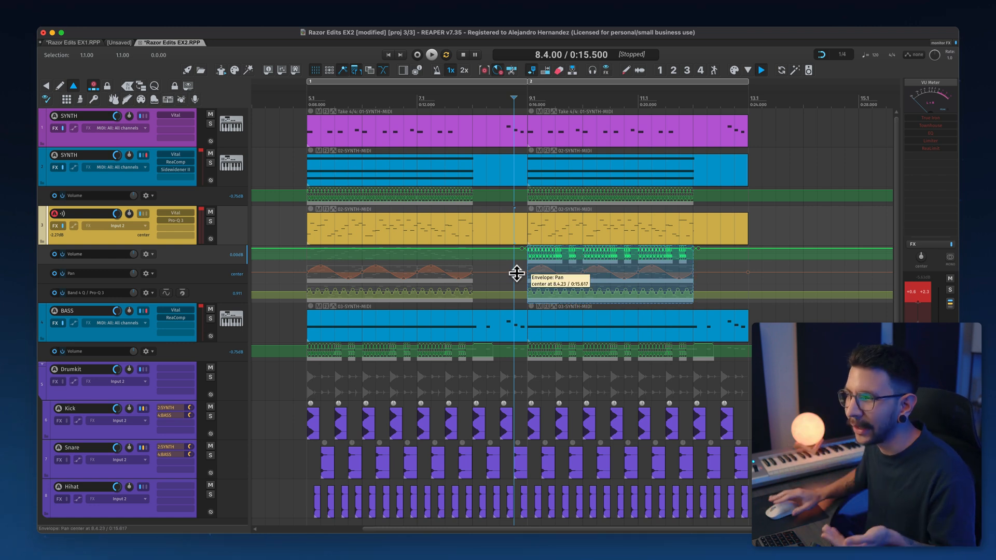
pyautogui.moveTo(517, 273); pyautogui.dragTo(360, 277)
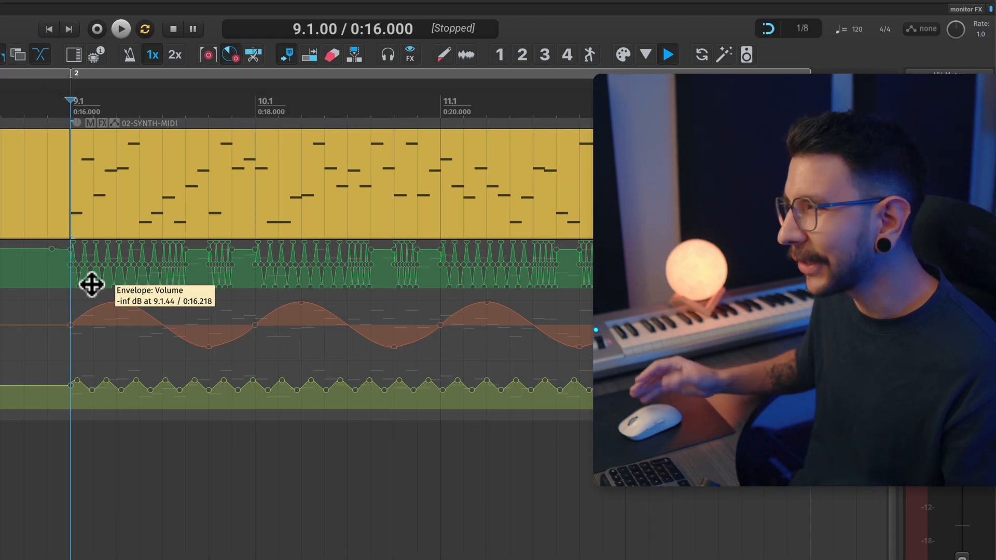
# Mark the envelope points on the yellow track's Volume, Pan and Pro-Q 3 lanes from bar 9 to bar 12 as one razor area.
pyautogui.scroll(-1, 141, 282)
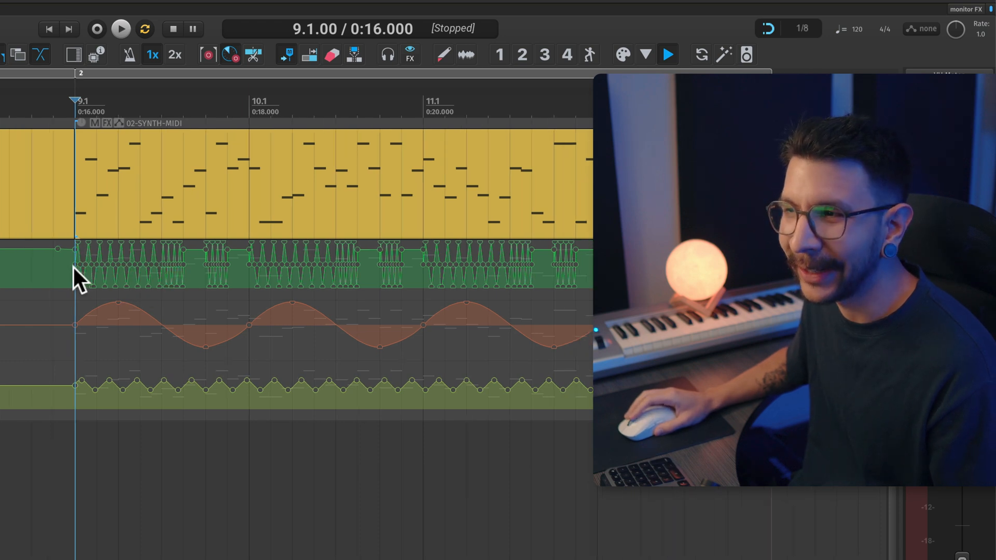
pyautogui.moveTo(76, 268); pyautogui.dragTo(598, 386)
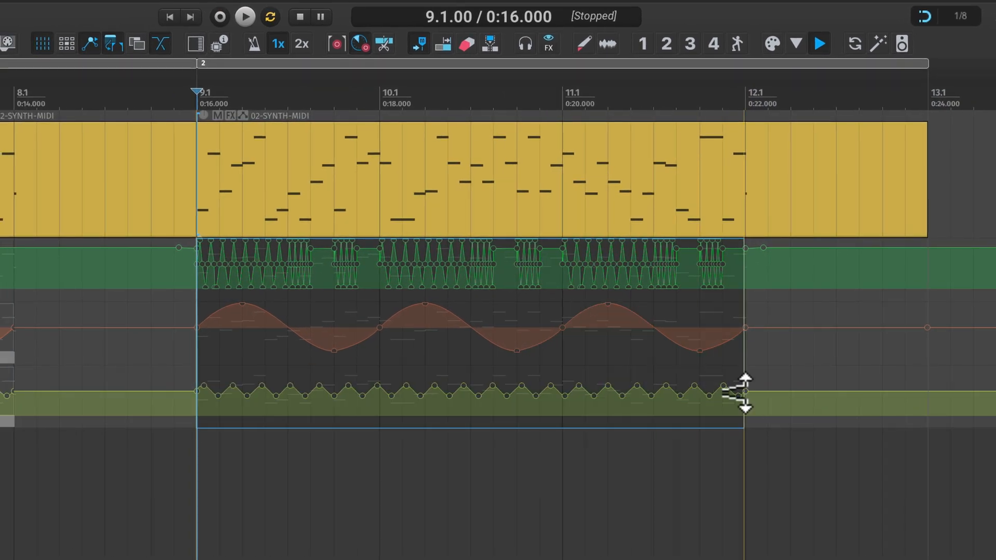
pyautogui.moveTo(745, 391); pyautogui.dragTo(745, 392)
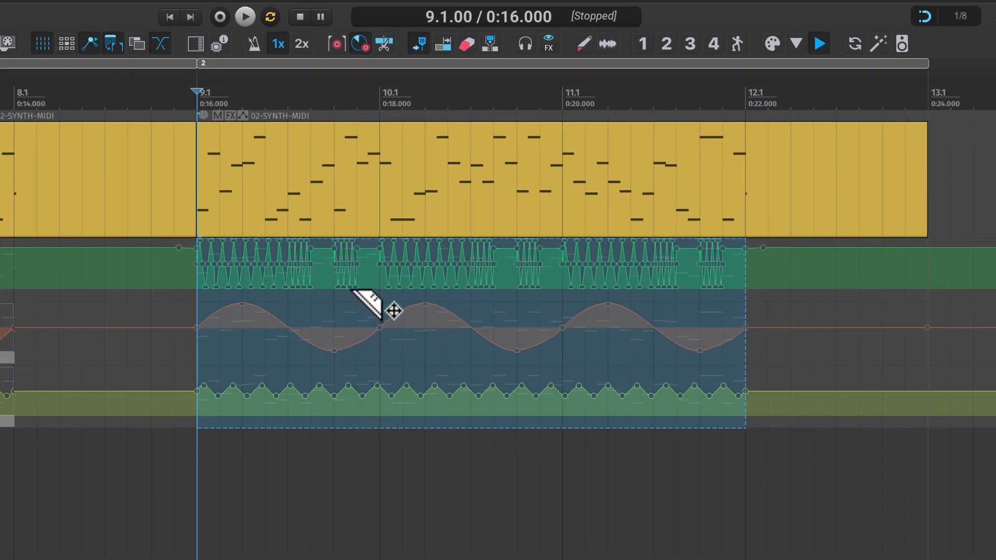
pyautogui.scroll(5, 389, 301)
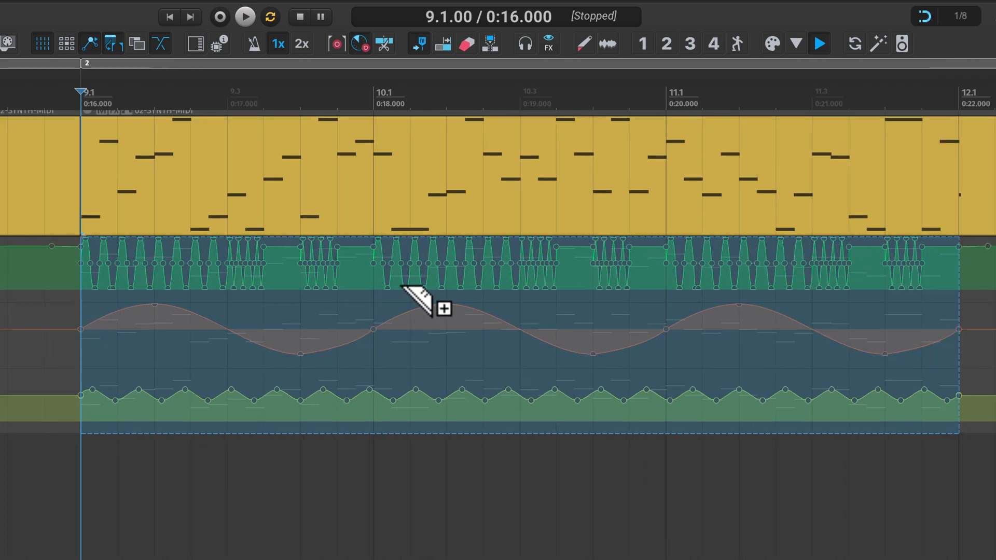
pyautogui.scroll(-2, 404, 293)
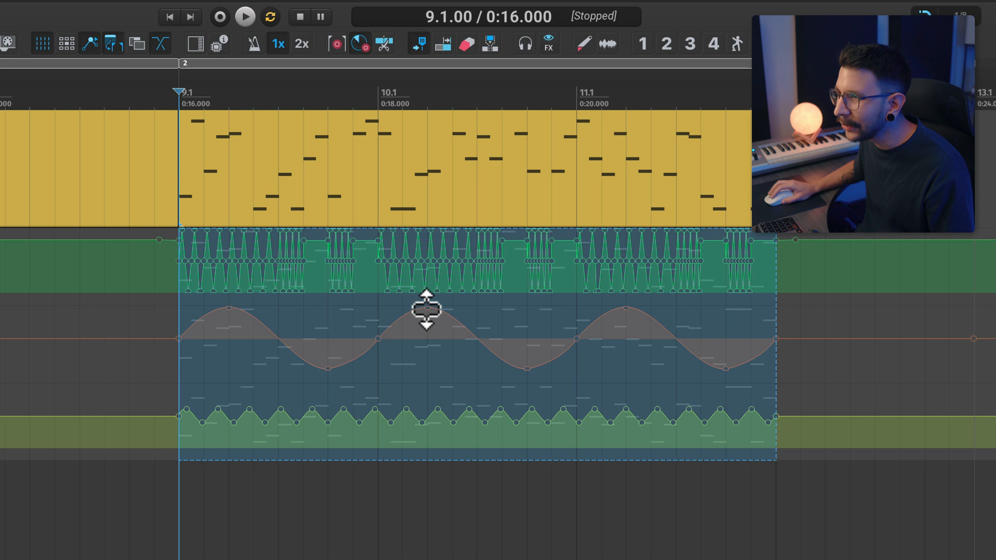
# Lower the razor area's envelope points, compress them, and tilt them into a ramp rising from bar 9 to bar 12.
pyautogui.moveTo(426, 310); pyautogui.dragTo(408, 327)
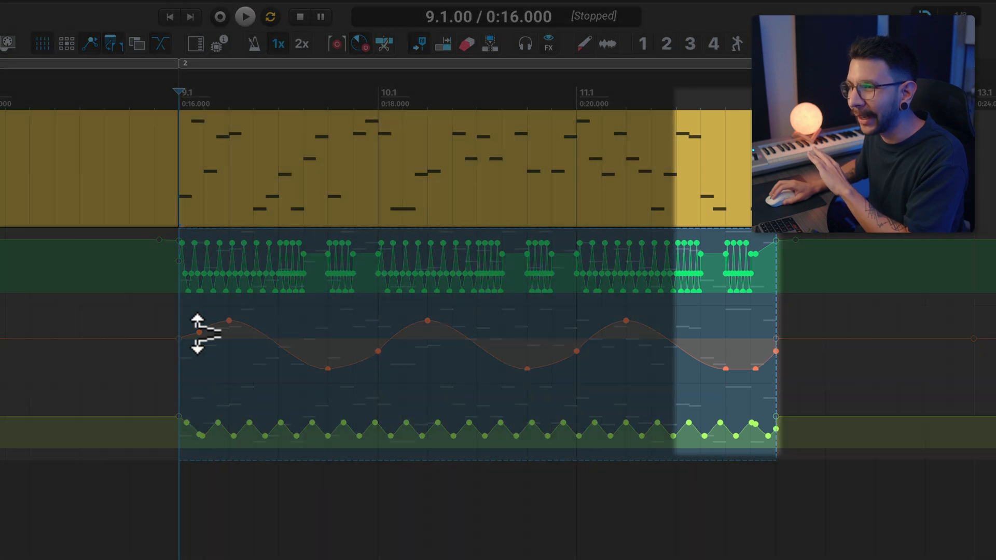
pyautogui.moveTo(197, 334); pyautogui.dragTo(192, 372)
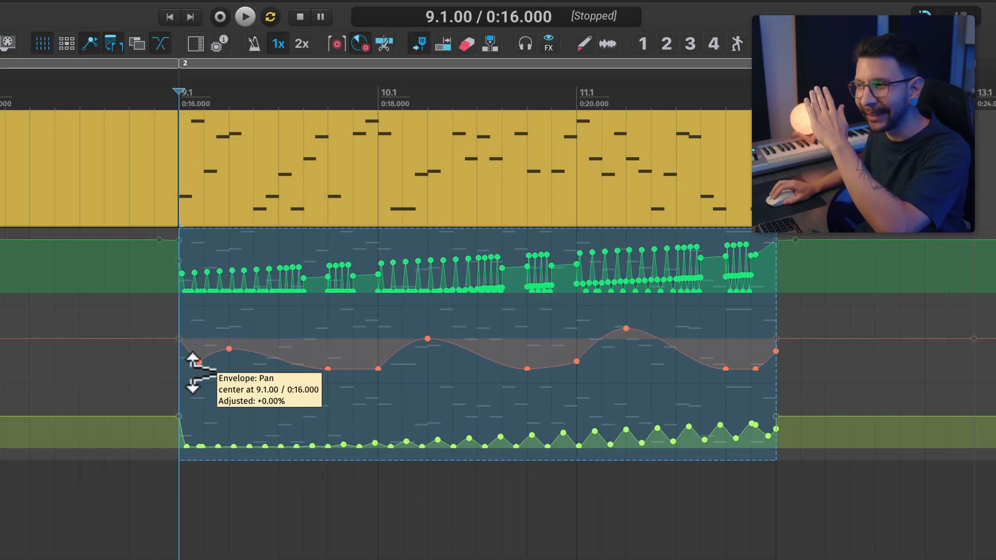
pyautogui.moveTo(423, 340)
pyautogui.mouseDown()
pyautogui.moveTo(423, 279)
pyautogui.moveTo(422, 334)
pyautogui.mouseUp()
pyautogui.moveTo(199, 339); pyautogui.dragTo(197, 363)
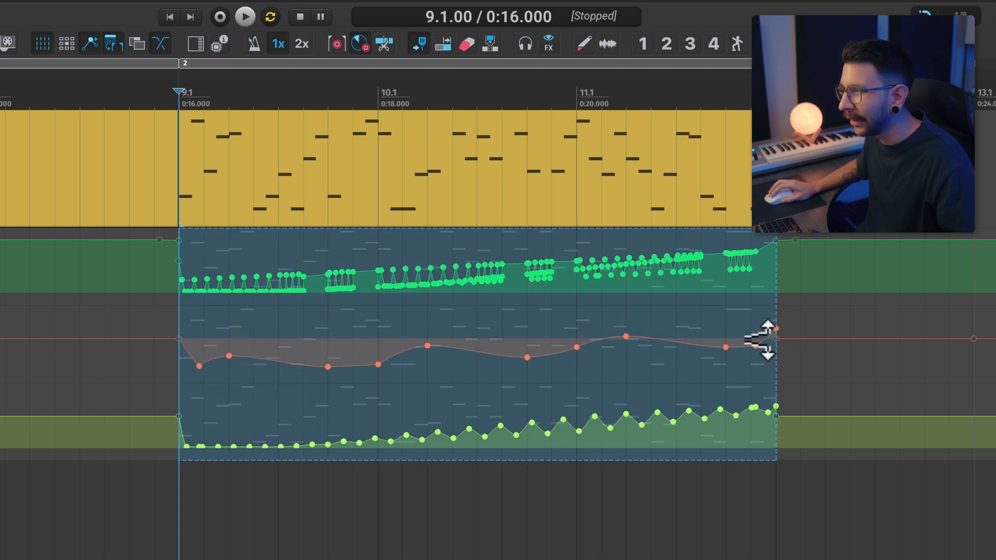
pyautogui.moveTo(762, 339); pyautogui.dragTo(757, 310)
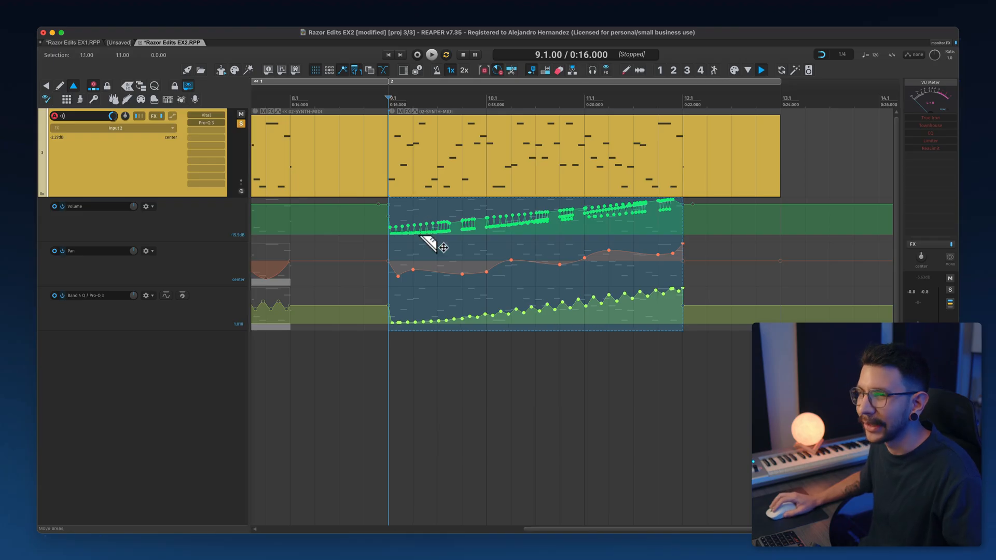
pyautogui.press('space')
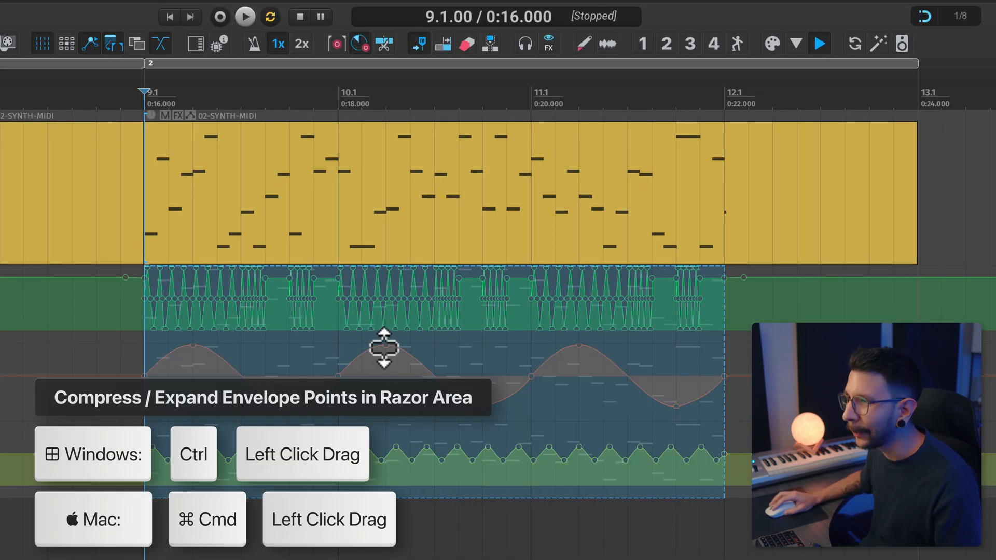
# Compress the three envelopes' points in the razor area until the curves flip, then play them and compress the Pan and Pro-Q 3 points.
pyautogui.moveTo(384, 347); pyautogui.dragTo(383, 559)
pyautogui.press('space')
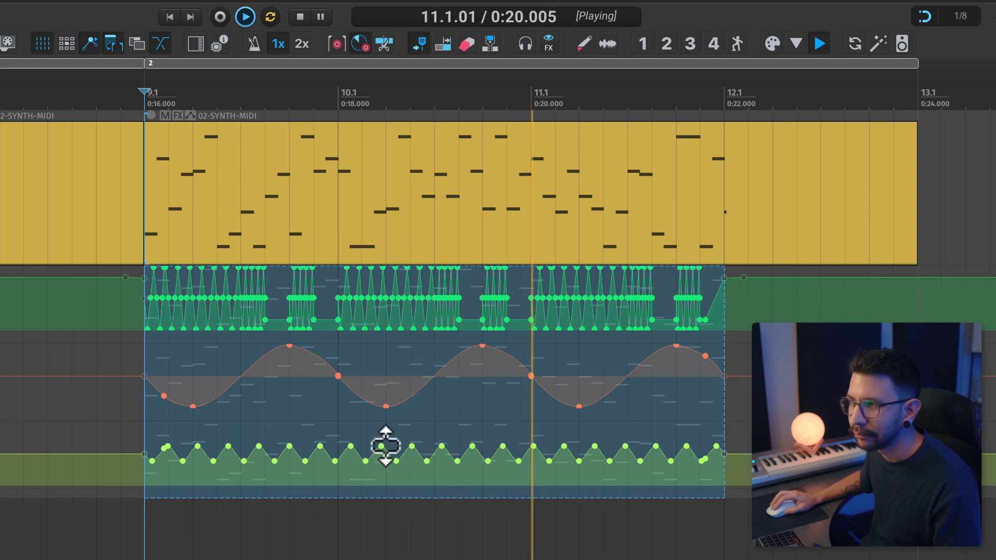
pyautogui.press('space')
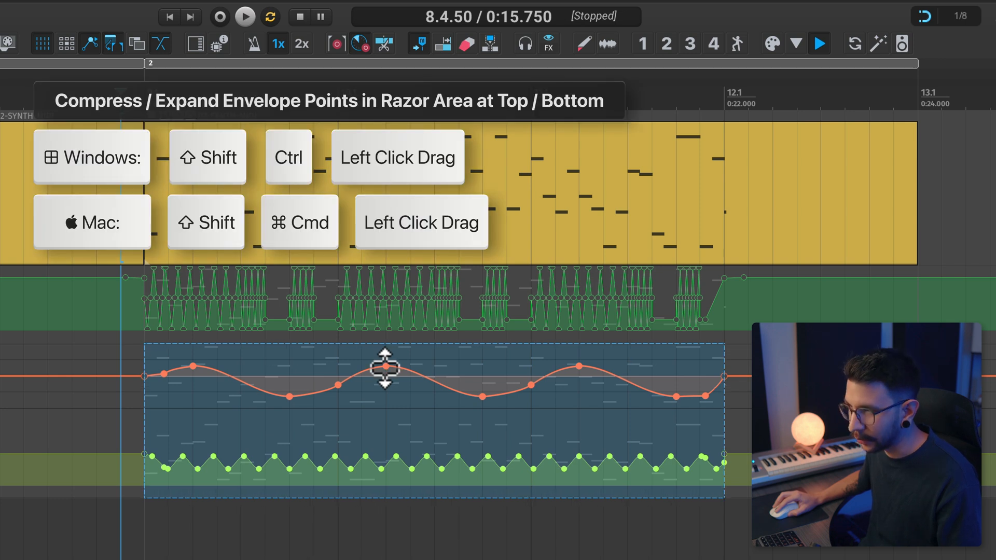
pyautogui.moveTo(387, 360); pyautogui.dragTo(385, 349)
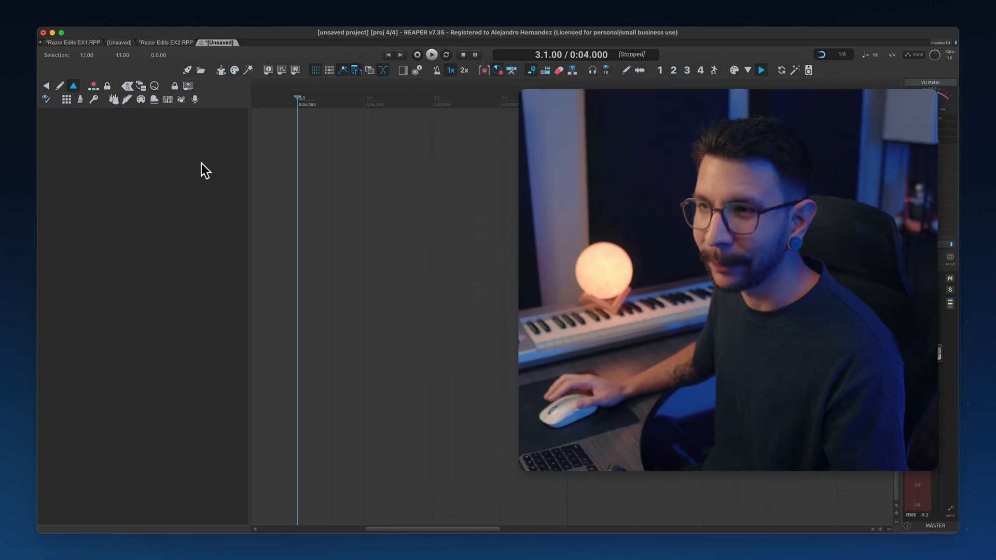
# In the empty project, add SD_VIBRATIONS_kick_trunk.wav at 3.1 and Snare_Chirpy.wav at 3.3 from the Media Explorer, each on its own track.
pyautogui.press('alt+super+x')
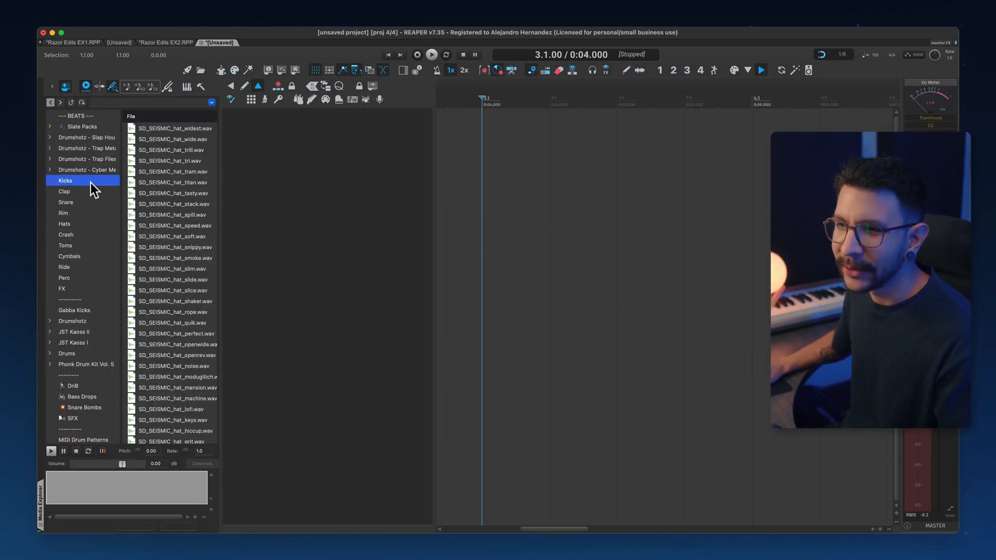
pyautogui.click(169, 128)
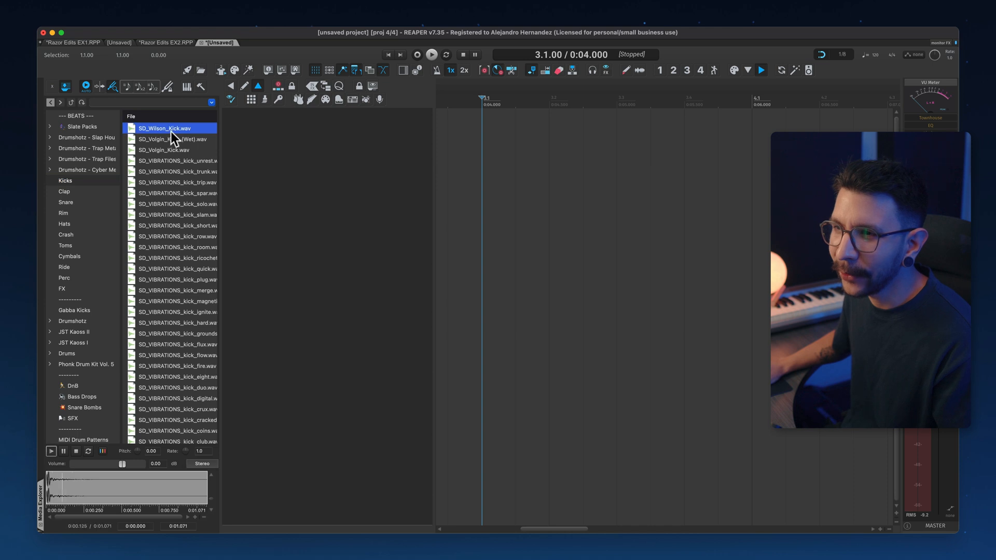
pyautogui.click(189, 171)
pyautogui.moveTo(189, 172); pyautogui.dragTo(486, 132)
pyautogui.click(92, 202)
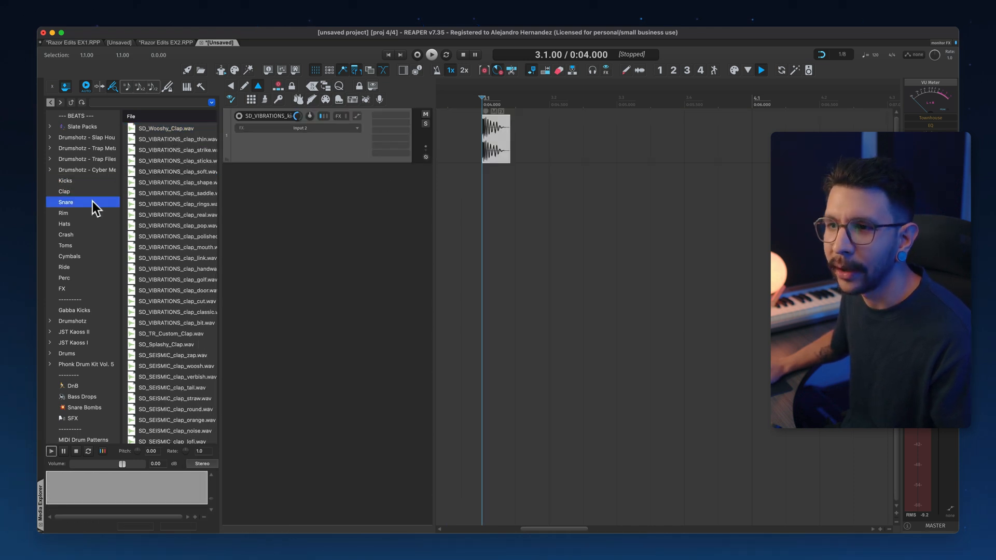
pyautogui.moveTo(178, 183); pyautogui.dragTo(625, 212)
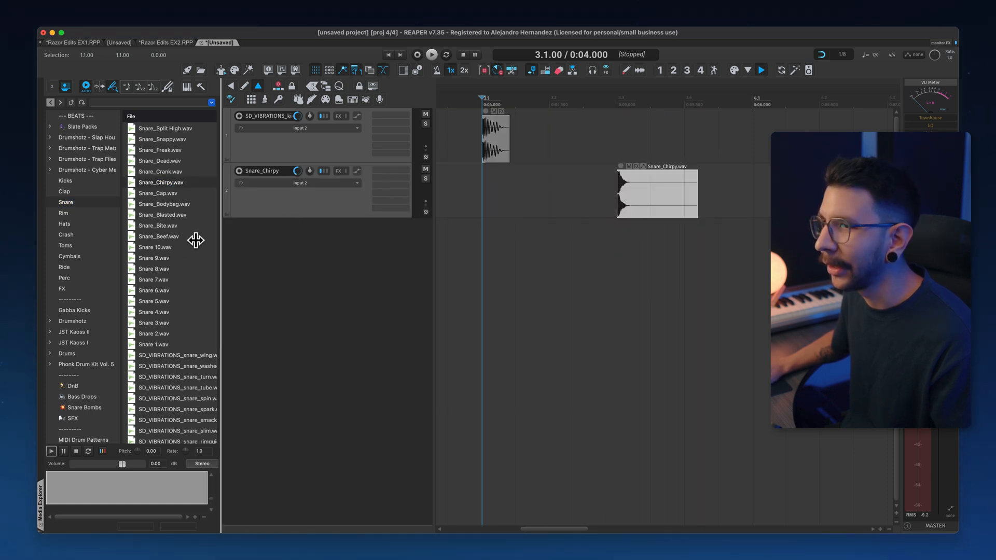
# Preview several hat samples in the Media Explorer and add SD_SEISMIC_hat_slim.wav at 3.2 on a third track.
pyautogui.click(90, 192)
pyautogui.click(86, 224)
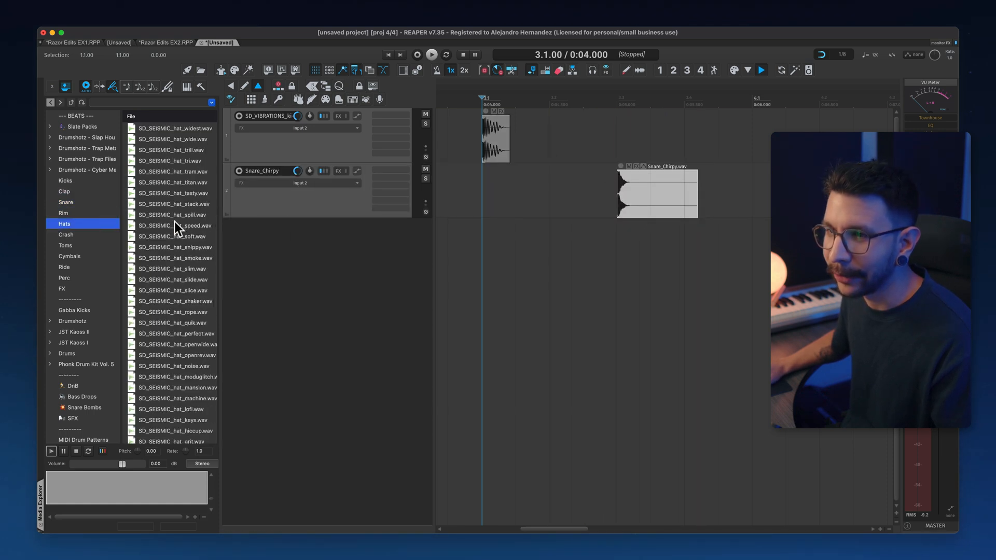
pyautogui.click(180, 247)
pyautogui.click(181, 258)
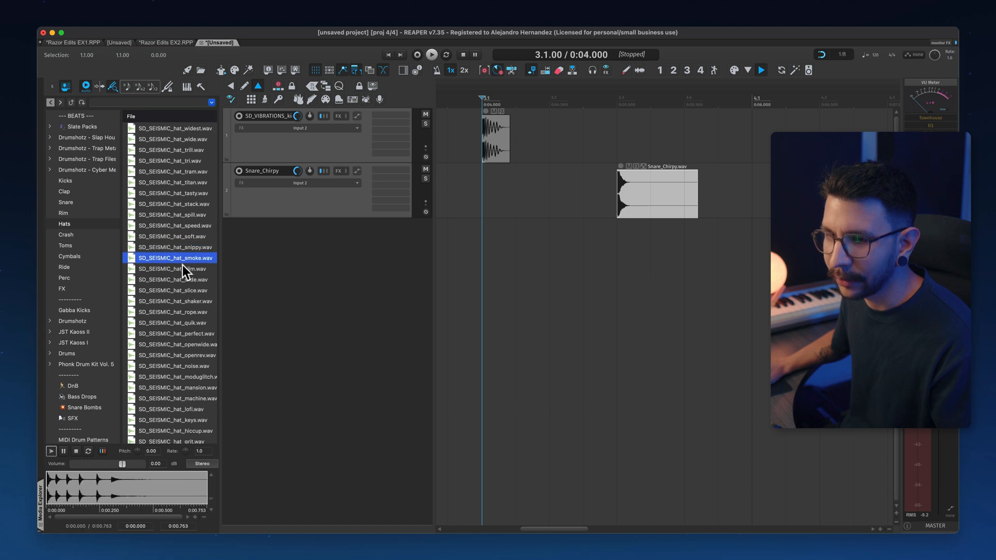
pyautogui.click(183, 279)
pyautogui.click(185, 270)
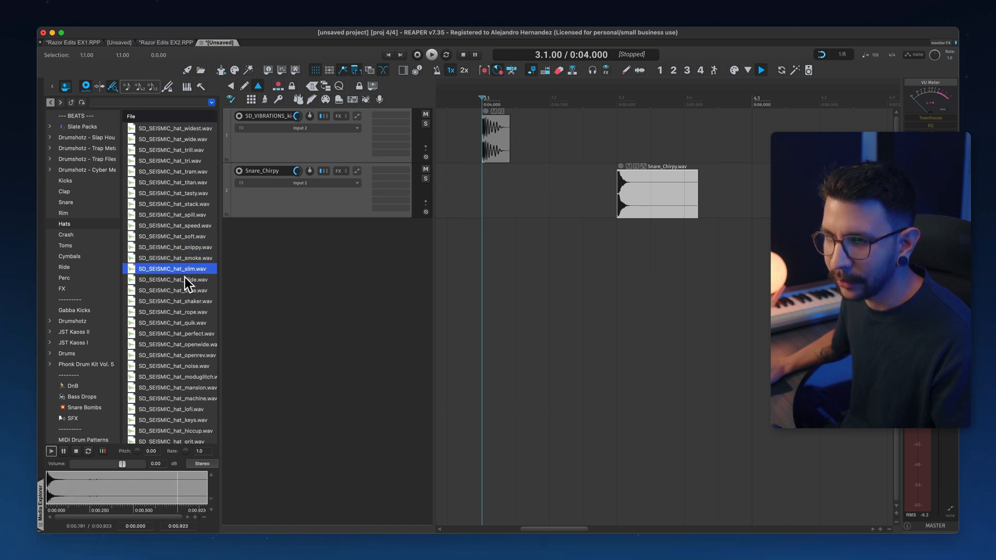
pyautogui.moveTo(382, 293); pyautogui.dragTo(546, 254)
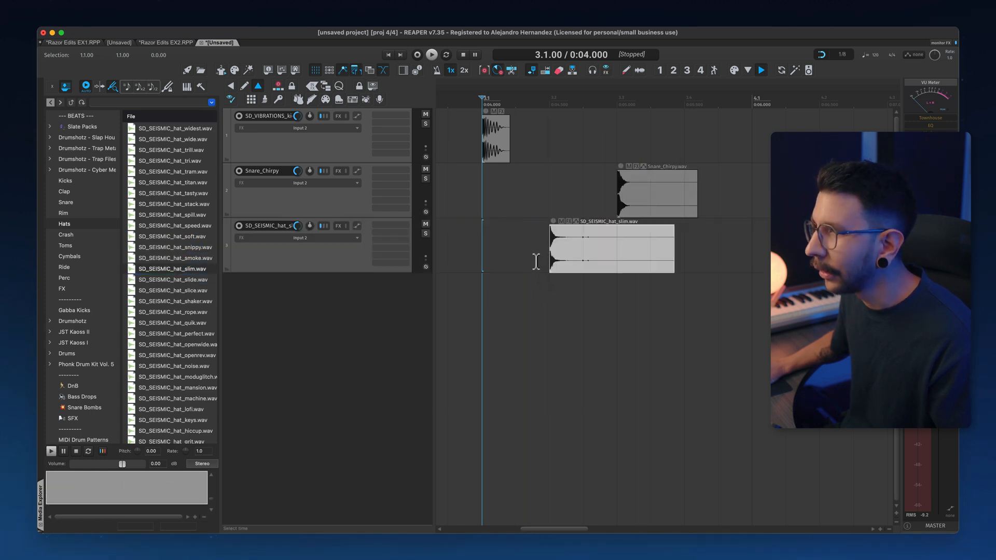
# Play the kick, hat and snare pattern from bar 3.
pyautogui.click(484, 240)
pyautogui.press('space')
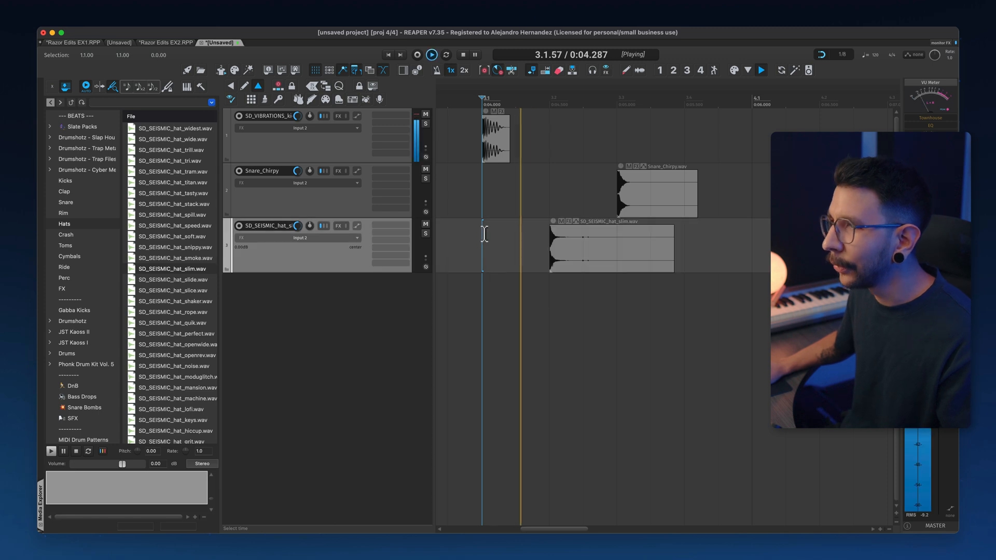
pyautogui.press('space')
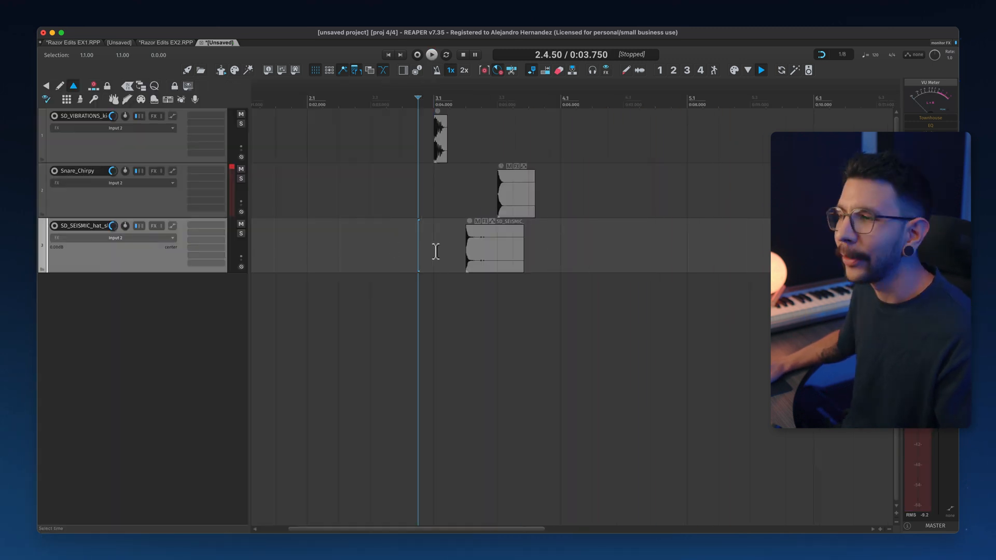
# Select the kick, snare and hat items and duplicate them four times as ordinary items.
pyautogui.moveTo(435, 249); pyautogui.dragTo(473, 149)
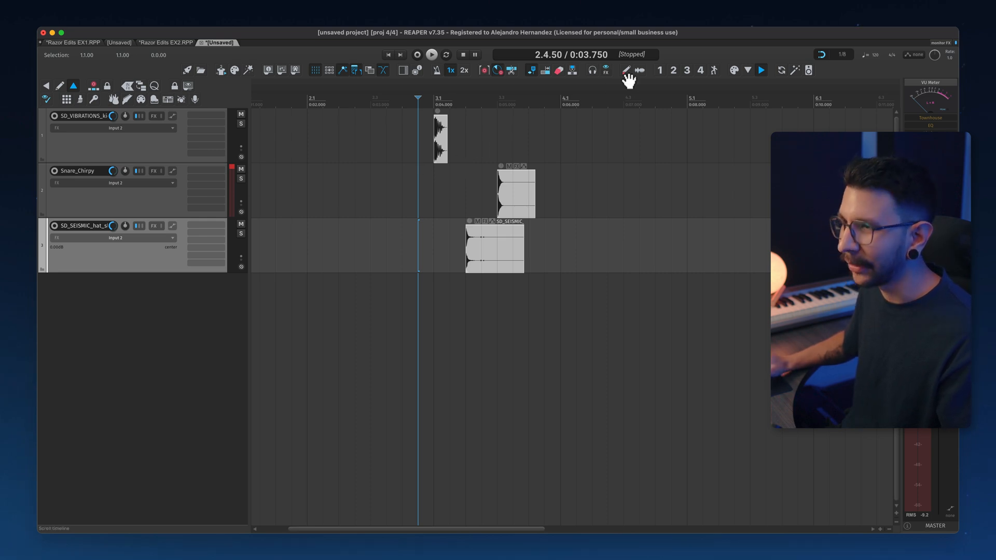
pyautogui.press('super+d')
pyautogui.press('super+d')
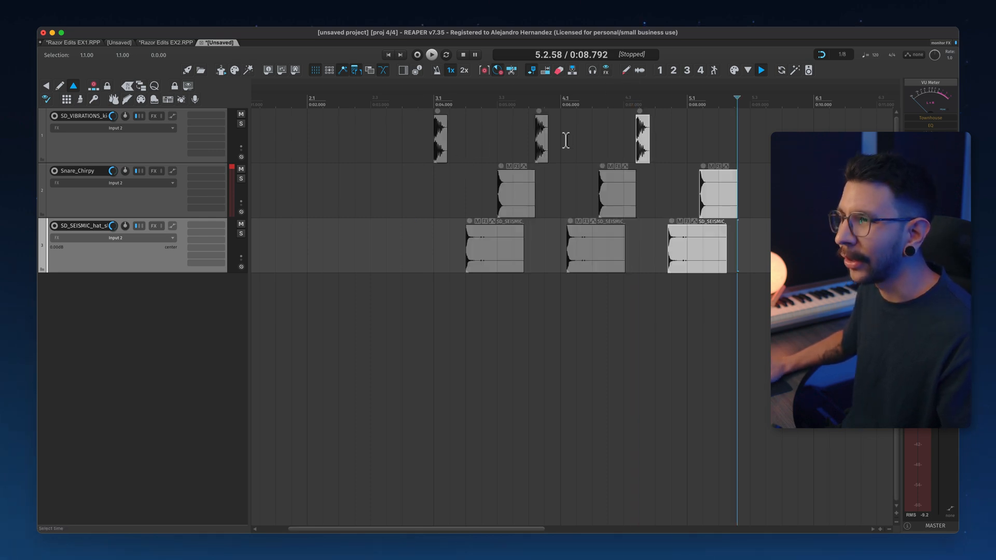
pyautogui.press('super+d')
pyautogui.press('super+d')
pyautogui.moveTo(349, 102); pyautogui.dragTo(645, 182)
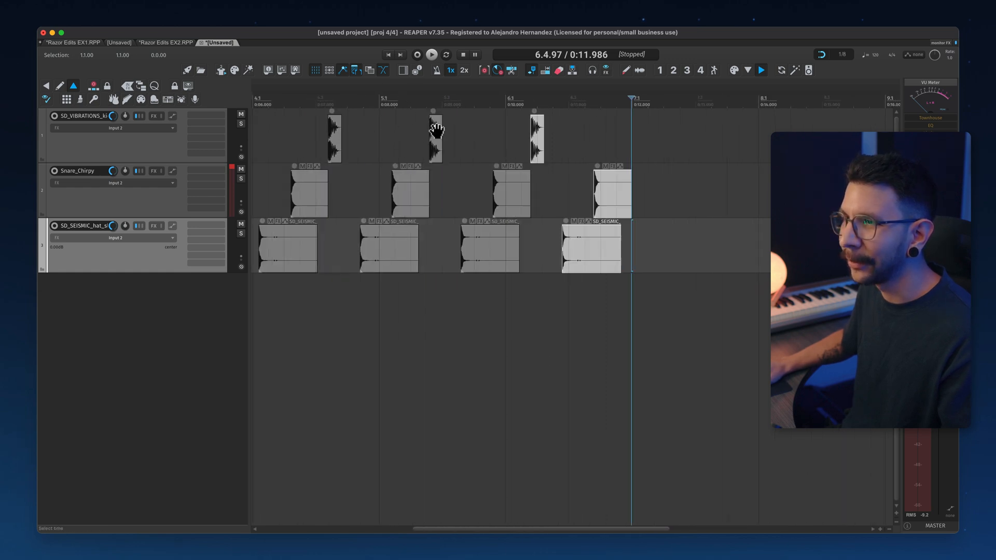
pyautogui.scroll(-2, 436, 131)
# Undo the four duplications of the kick, snare and hat items.
pyautogui.press('super+z')
pyautogui.press('super+z')
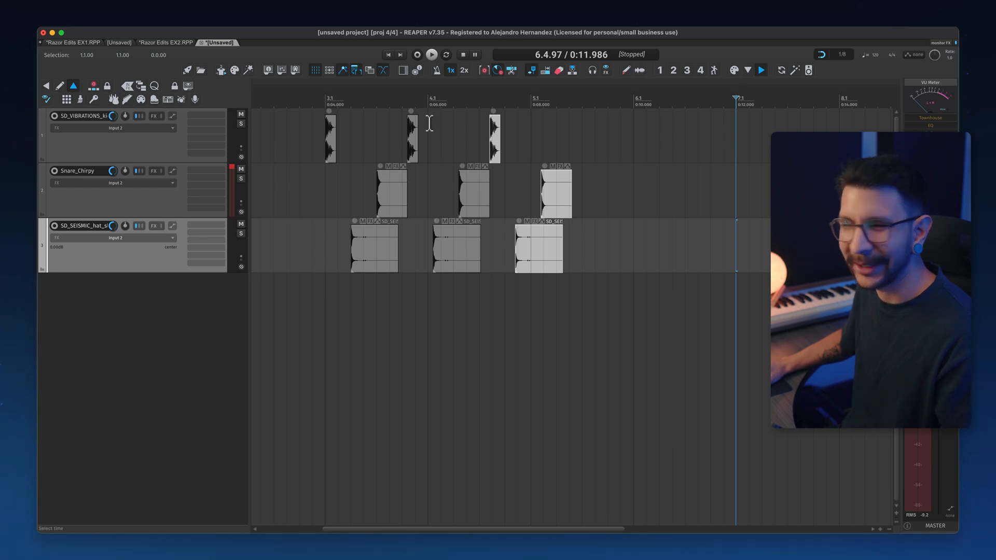
pyautogui.press('super+z')
pyautogui.press('super+z')
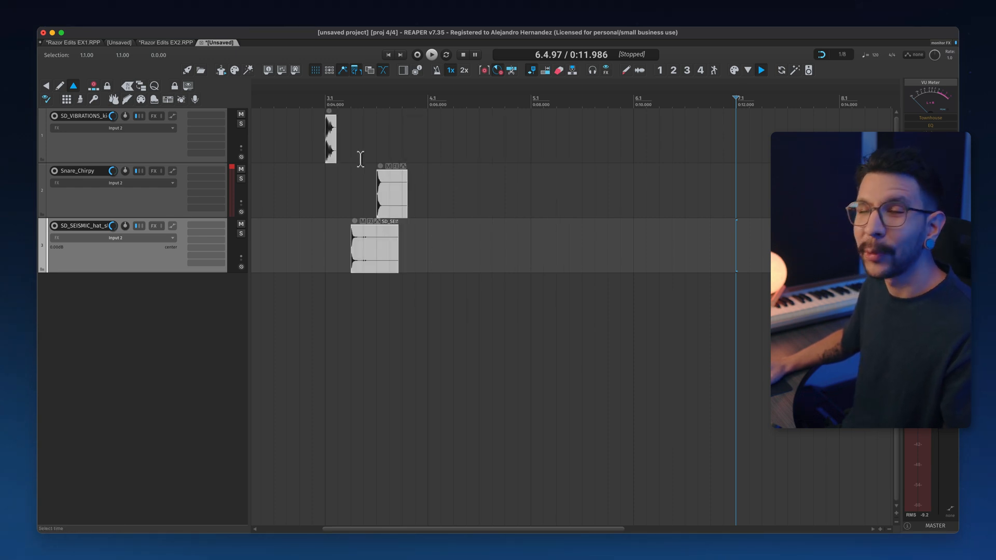
# Mark bar 3 to bar 4 across the three tracks as a razor area, duplicate it three times, and play from bar 3.
pyautogui.scroll(-1, 367, 149)
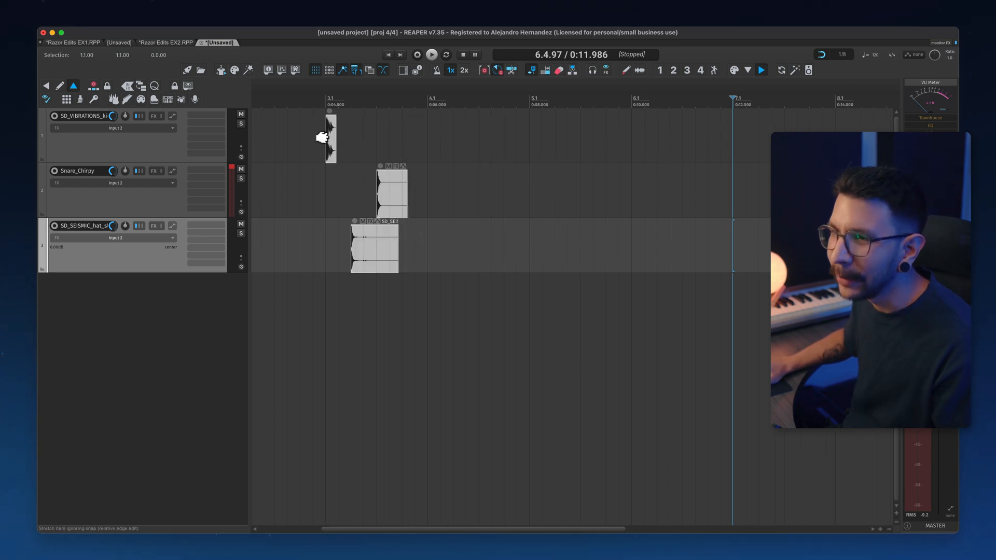
pyautogui.moveTo(322, 137); pyautogui.dragTo(428, 260)
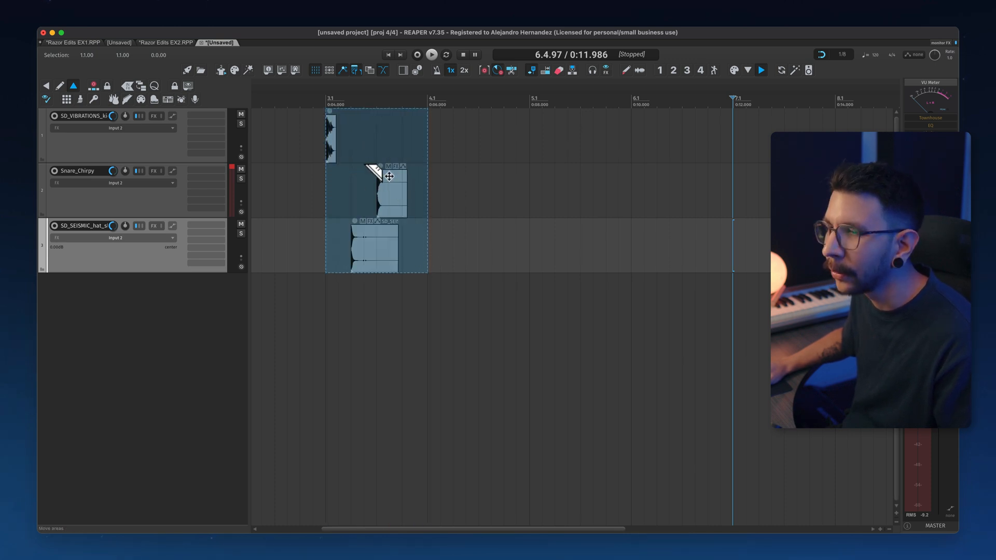
pyautogui.scroll(1, 366, 165)
pyautogui.press('super+d')
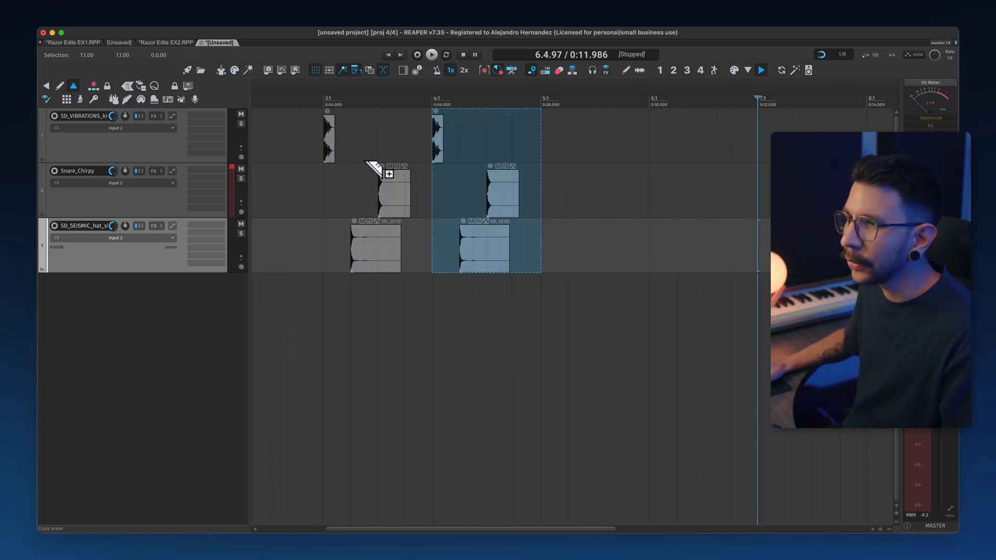
pyautogui.press('super+d')
pyautogui.press('super+d')
pyautogui.scroll(-1, 372, 166)
pyautogui.click(332, 138)
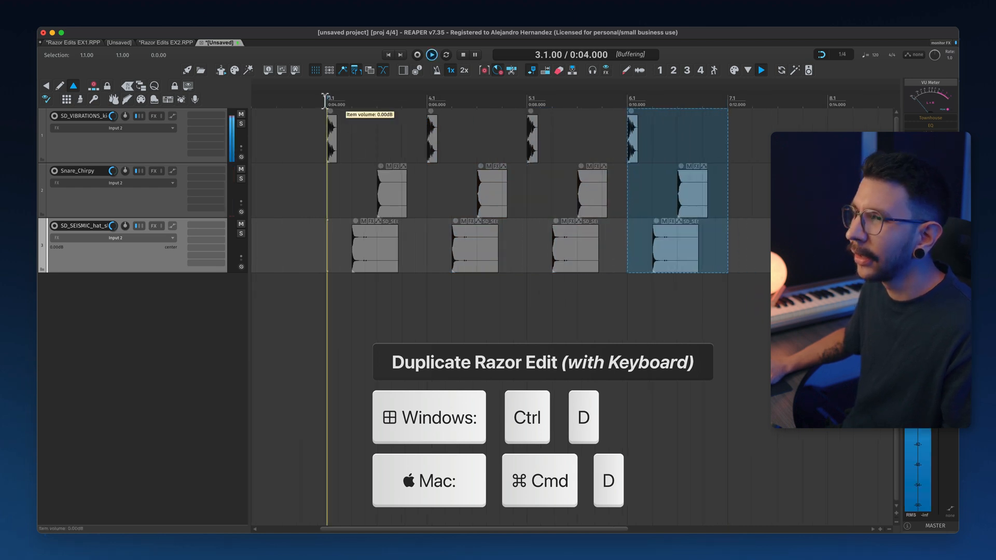
# Play the duplicated drum pattern from bar 3 and stop playback.
pyautogui.press('space')
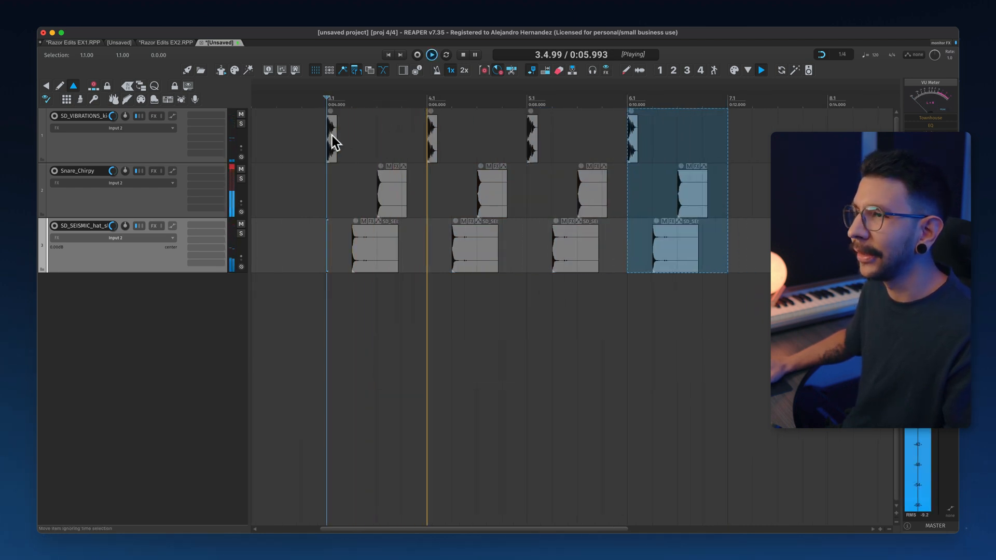
pyautogui.press('space')
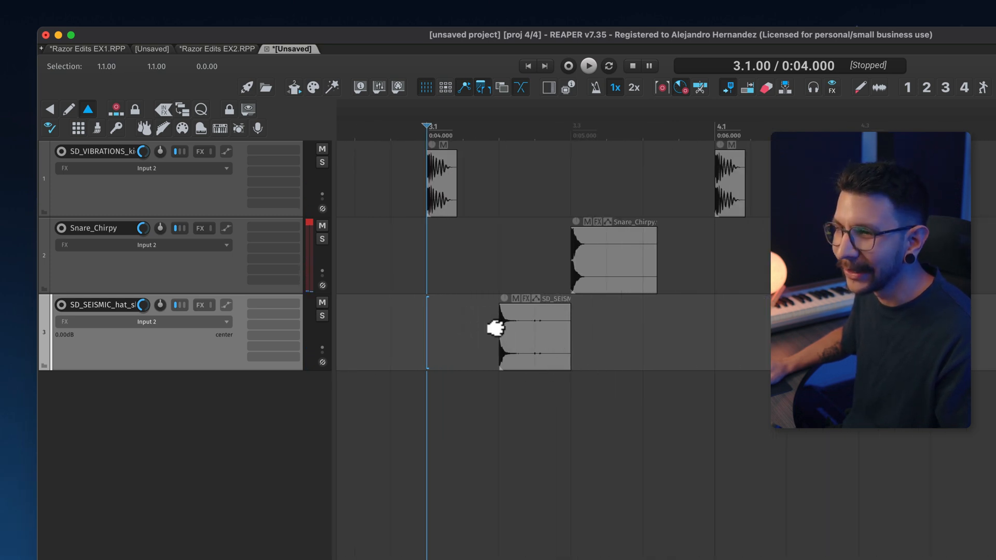
# Copy the first eighth note of bar 3's hat hit to the bar's start and duplicate it seven times to fill the bar.
pyautogui.moveTo(495, 327); pyautogui.dragTo(534, 332)
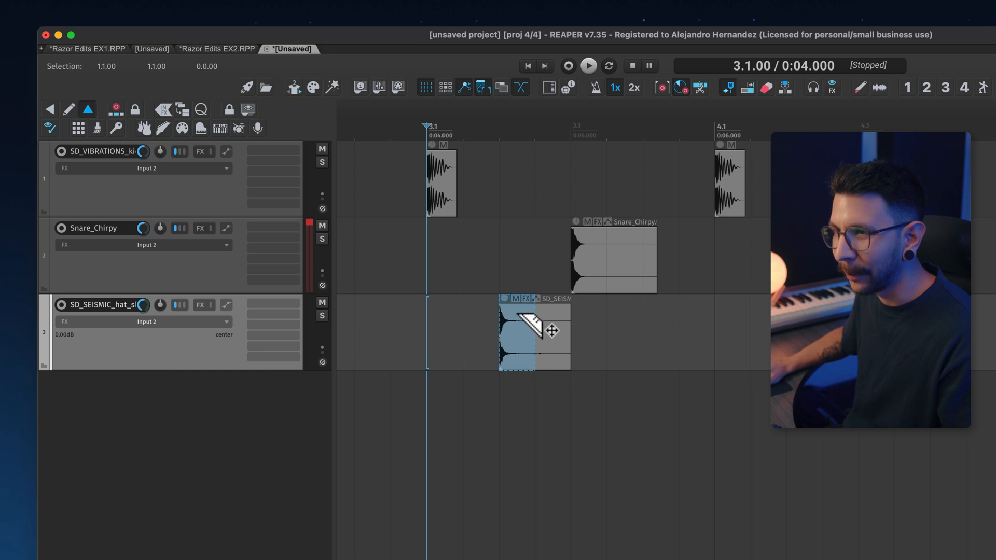
pyautogui.moveTo(518, 314); pyautogui.dragTo(442, 311)
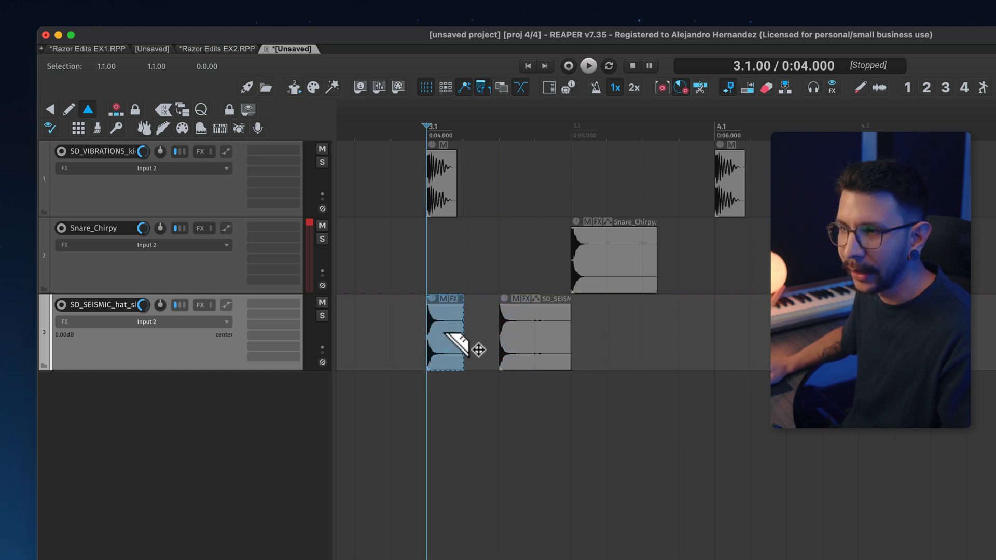
pyautogui.press('super+d')
pyautogui.press('super+d')
pyautogui.press('super+d')
pyautogui.press('super+d')
pyautogui.press('super+d')
pyautogui.press('super+d')
pyautogui.press('super+d')
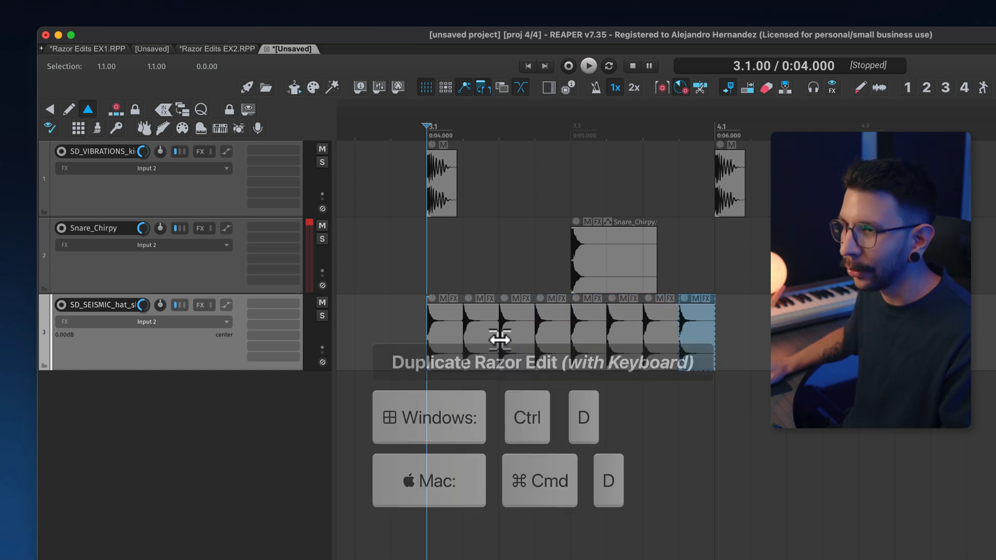
pyautogui.press('Escape')
# Play the pattern with the eighth-note hats from bar 3 and stop playback.
pyautogui.scroll(-1, 415, 327)
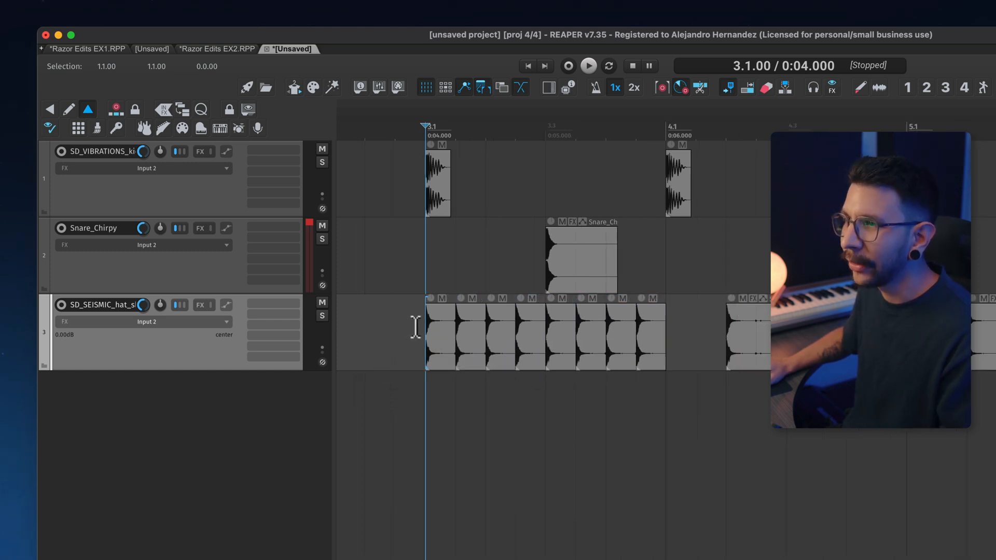
pyautogui.press('space')
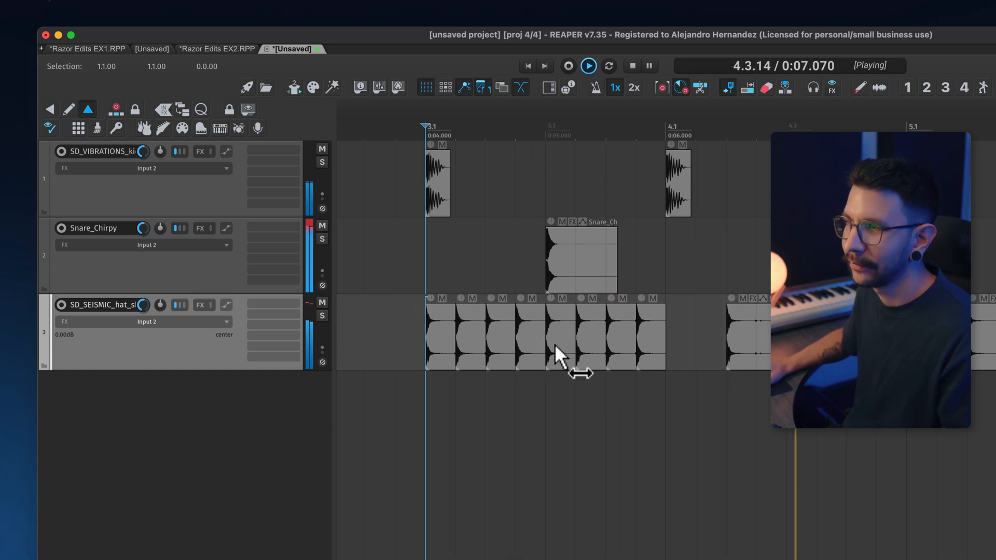
pyautogui.scroll(-1, 557, 327)
pyautogui.press('space')
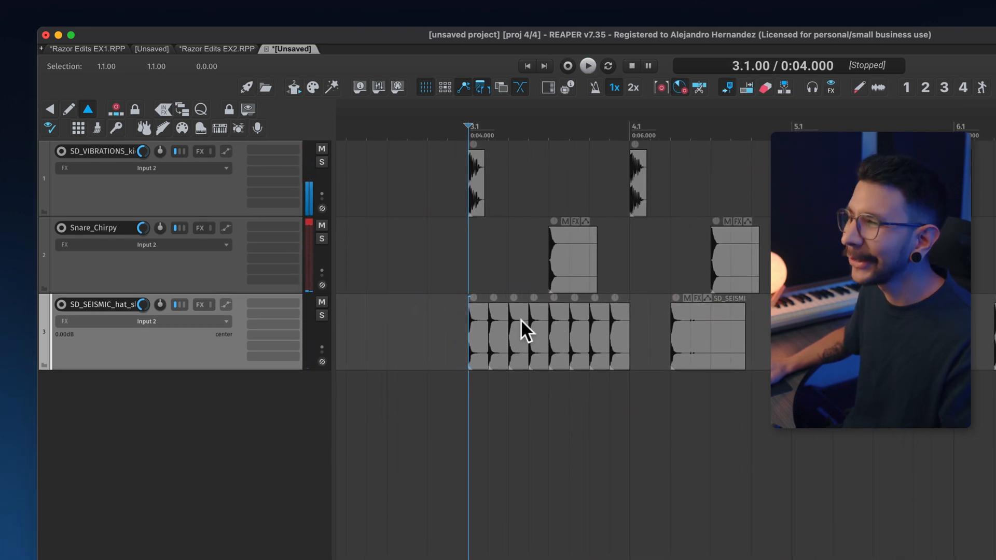
# Mark all hat hits in bar 3 as a razor area and duplicate it twice, filling bars 4 and 5.
pyautogui.moveTo(472, 322); pyautogui.dragTo(623, 336)
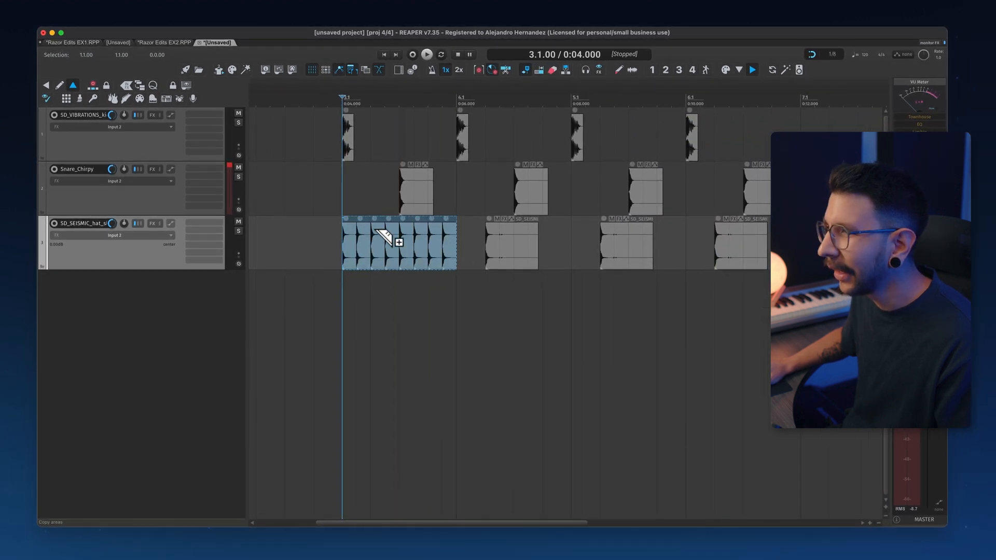
pyautogui.hotkey('ctrl', 'd')
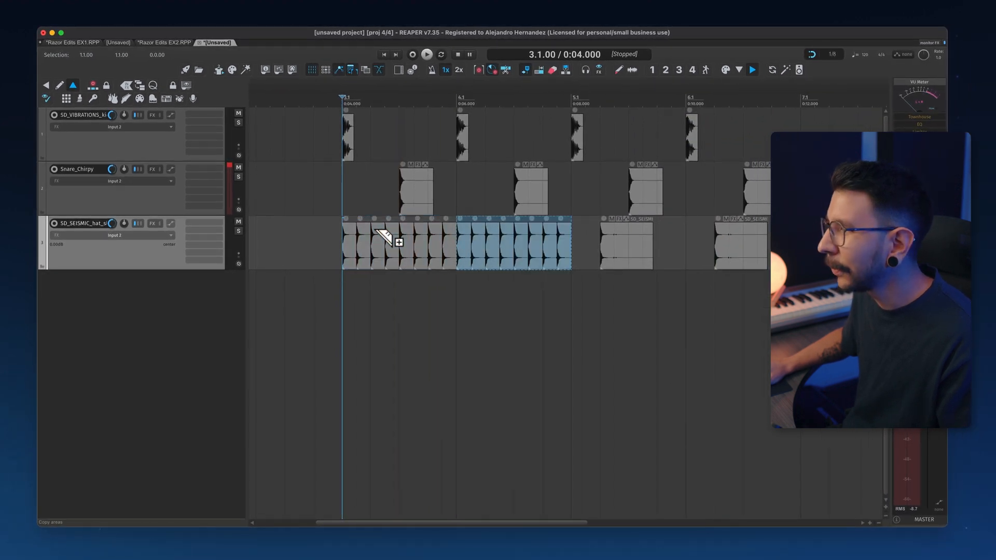
pyautogui.hotkey('ctrl', 'd')
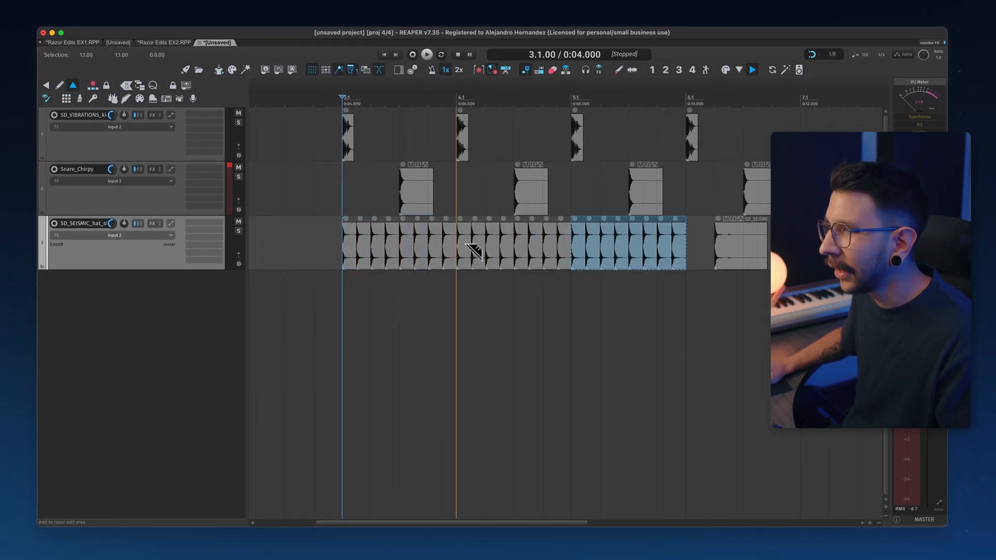
# Mark beats 3.3, 4.2 and 4.4 on the hat track as razor areas, delete their contents, and play from bar 3.
pyautogui.moveTo(473, 251)
pyautogui.mouseDown()
pyautogui.moveTo(457, 253)
pyautogui.moveTo(572, 255)
pyautogui.mouseUp()
pyautogui.click(461, 278)
pyautogui.moveTo(435, 256); pyautogui.dragTo(433, 256)
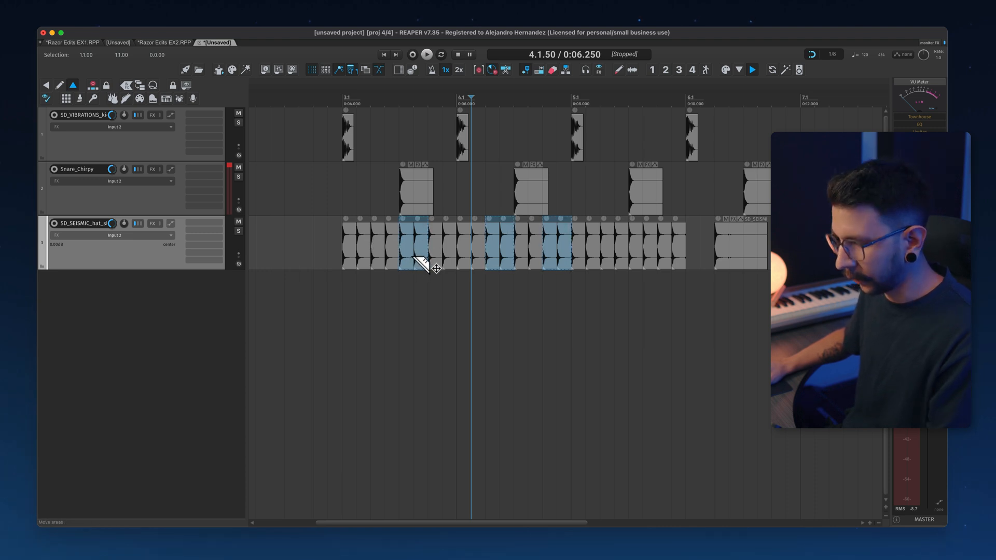
pyautogui.press('Delete')
pyautogui.click(337, 280)
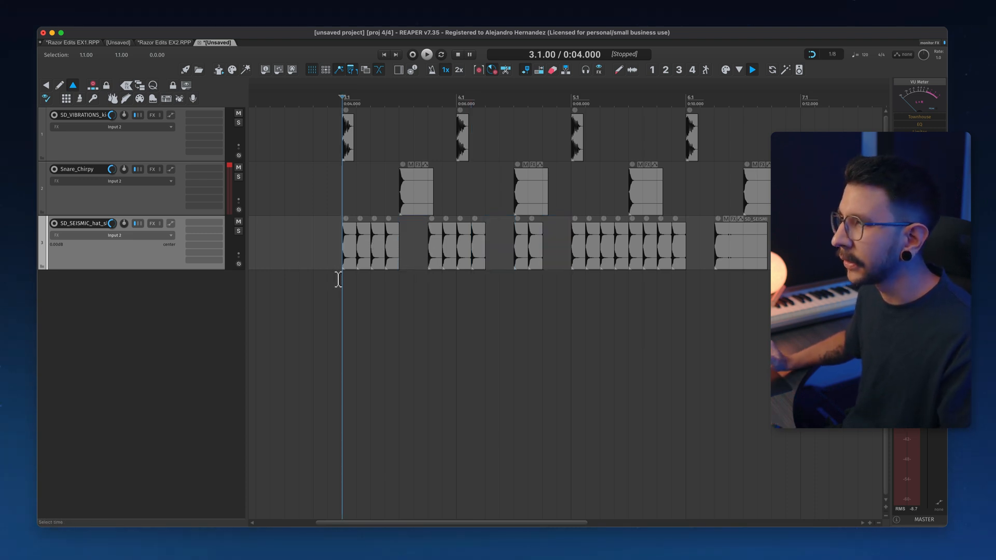
pyautogui.press('space')
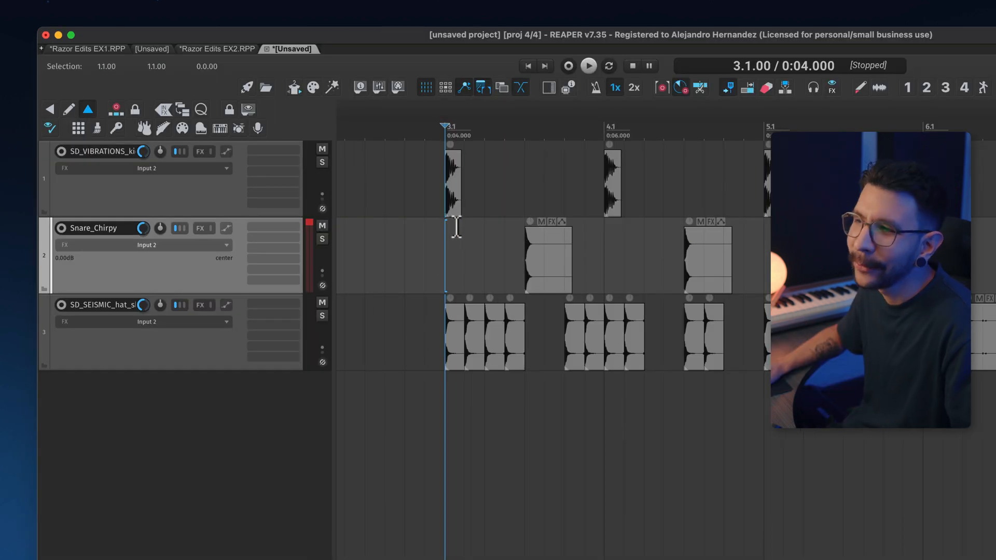
# Mark the first beat of bar 3 on the kick track as a razor area and duplicate it on every beat through 6.3.
pyautogui.scroll(3, 346, 143)
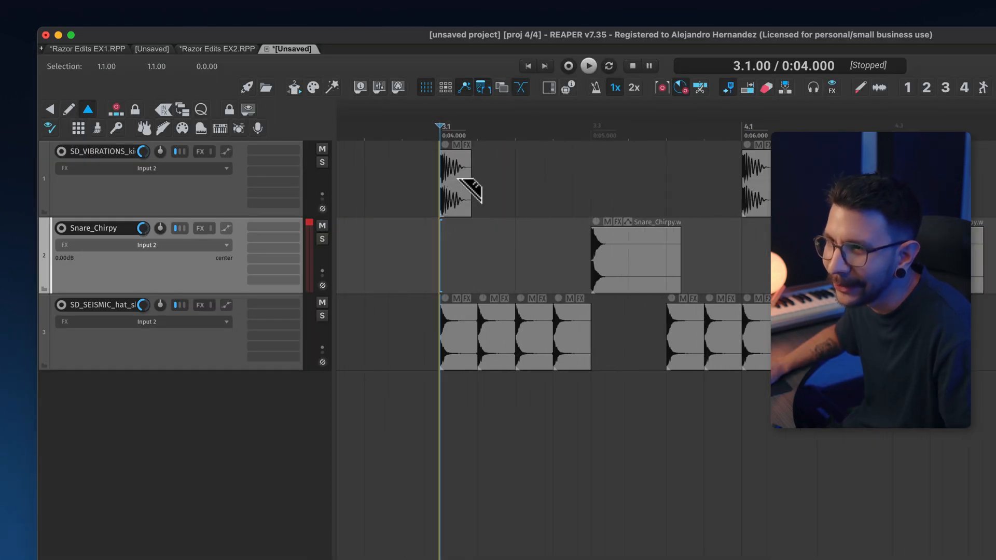
pyautogui.moveTo(471, 184); pyautogui.dragTo(508, 179)
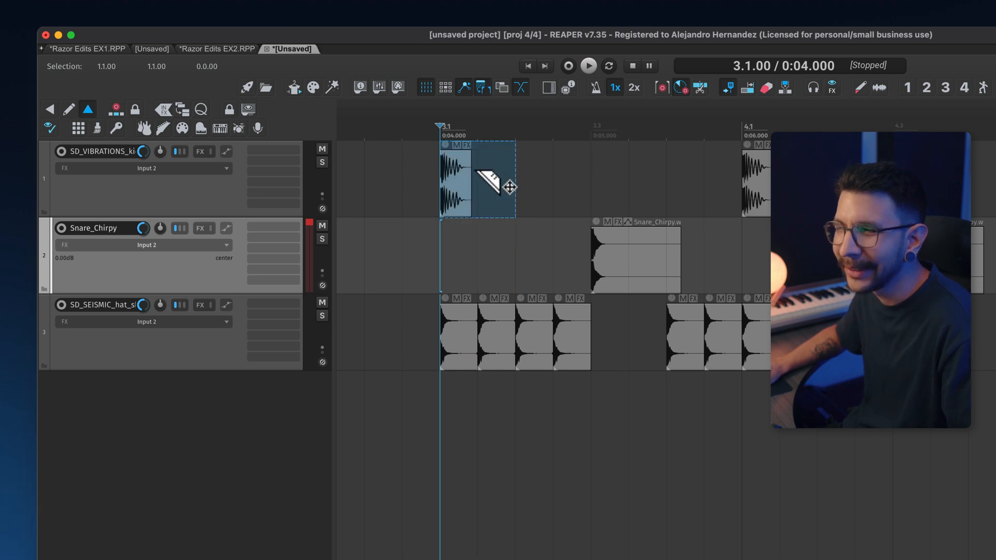
pyautogui.press('super+d')
pyautogui.press('super+d')
pyautogui.press('super+d')
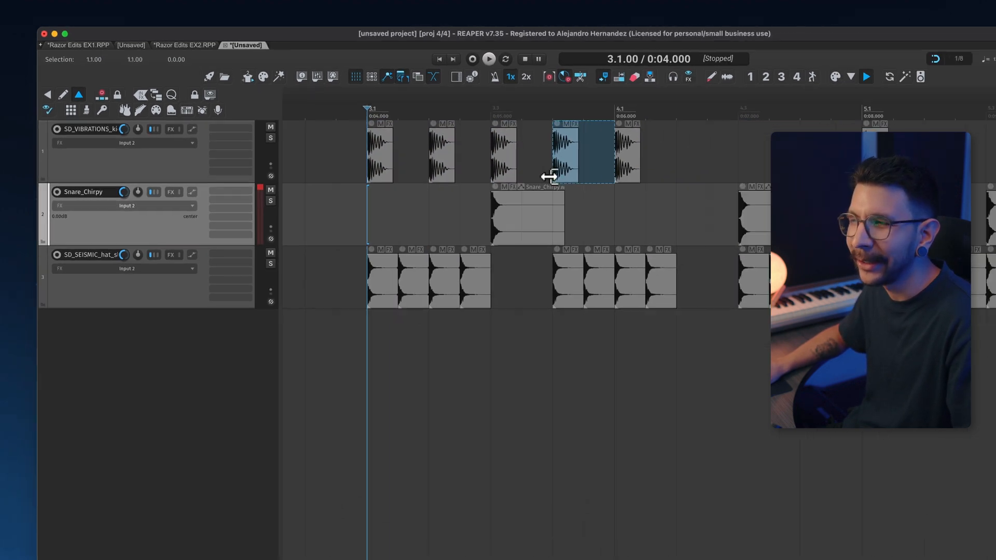
pyautogui.press('super+d')
pyautogui.press('super+d')
pyautogui.press('super+d')
pyautogui.press('super+d')
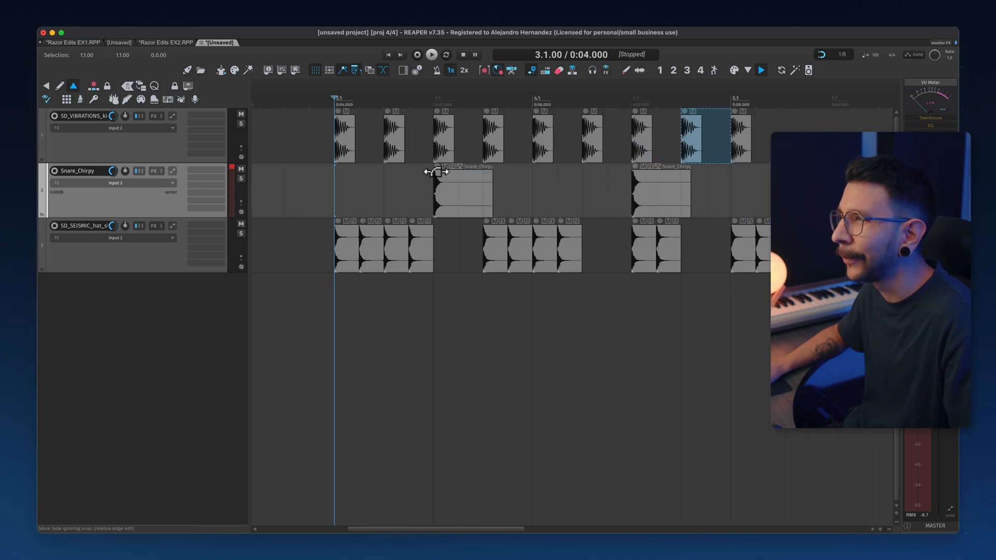
pyautogui.scroll(-3, 435, 172)
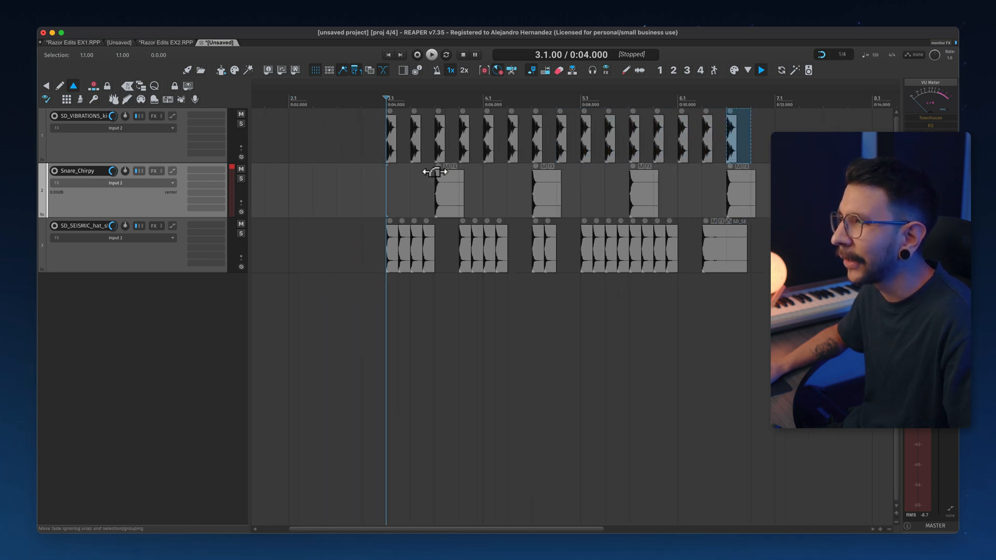
# Play the pattern with a kick on every beat from bar 3 and stop playback.
pyautogui.press('space')
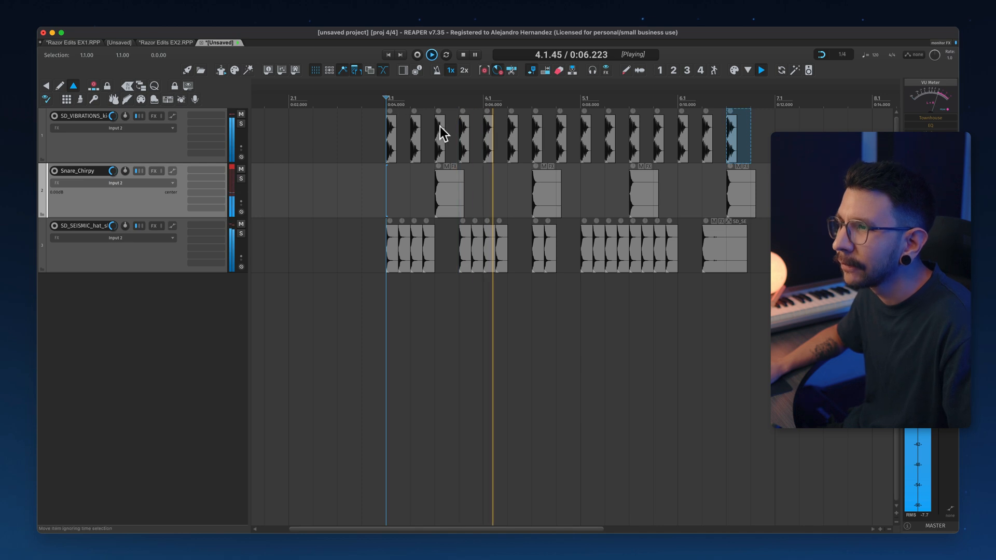
pyautogui.scroll(2, 421, 139)
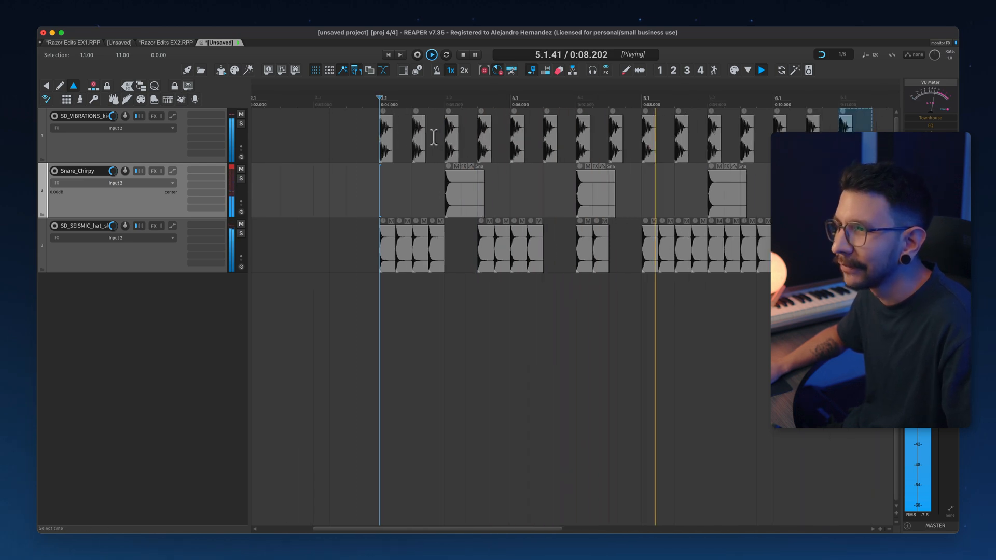
pyautogui.scroll(-3, 437, 138)
pyautogui.press('space')
# Delete the kick hits at 3.2, 3.3, 4.1, 5.1, 5.4 and 6.3 using razor areas, and play the pattern from bar 3.
pyautogui.moveTo(438, 142); pyautogui.dragTo(662, 130)
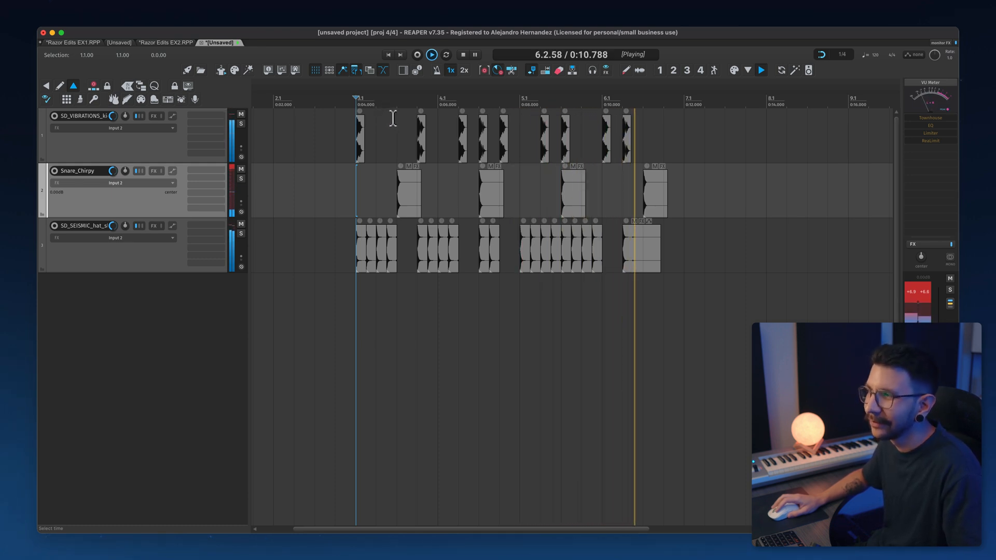
pyautogui.press('space')
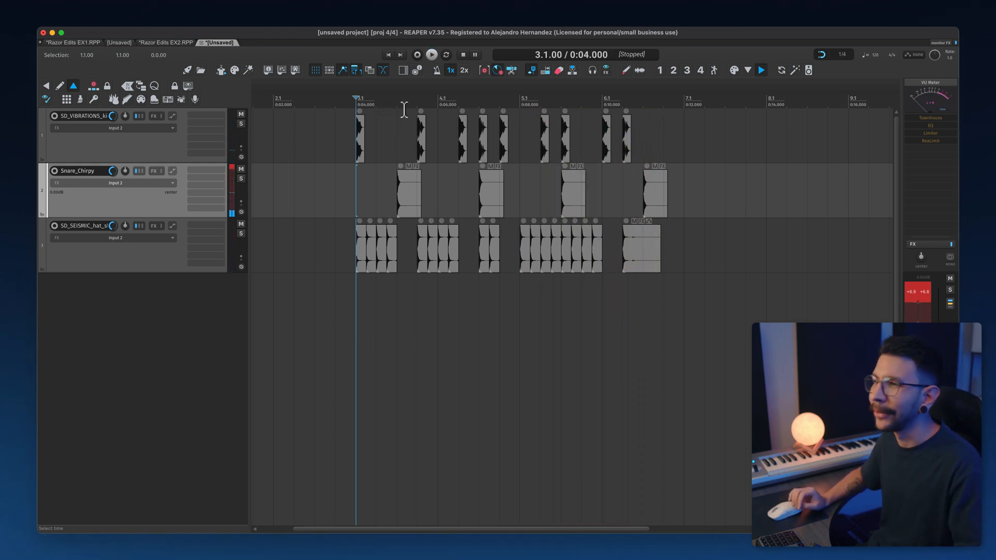
# Mark bar 3 across the three tracks as a razor area, copy it over bar 5, and clear the razor area.
pyautogui.moveTo(354, 245); pyautogui.dragTo(431, 130)
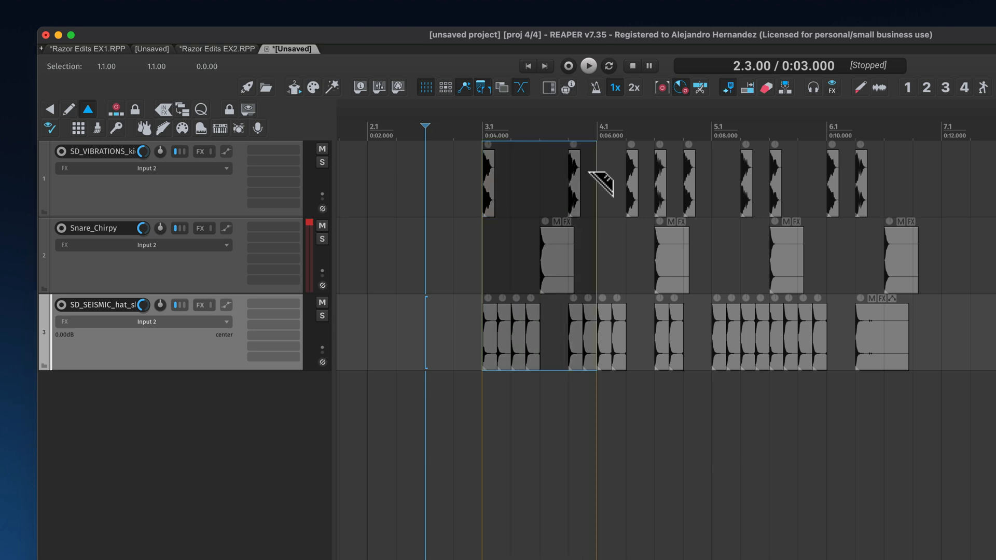
pyautogui.moveTo(589, 172); pyautogui.dragTo(589, 173)
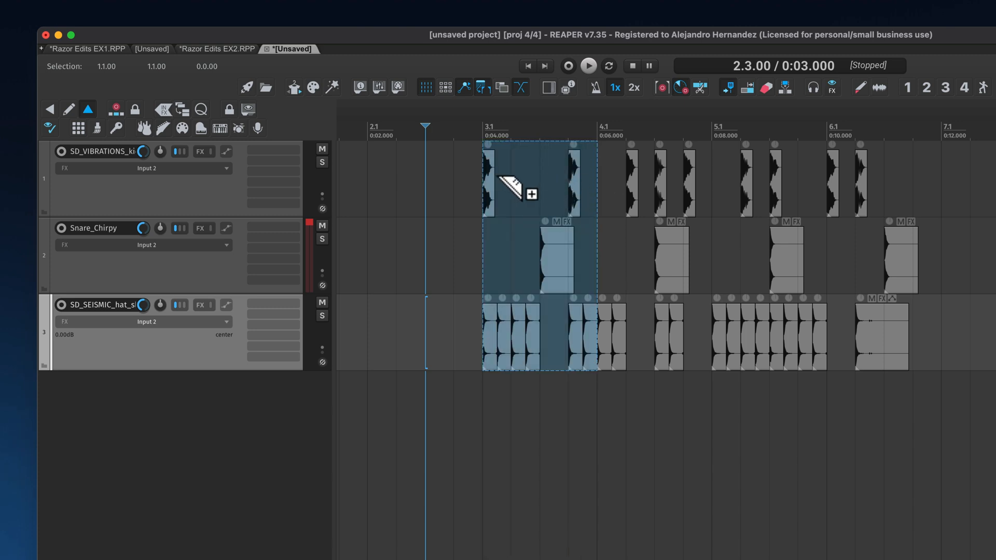
pyautogui.moveTo(499, 177); pyautogui.dragTo(733, 186)
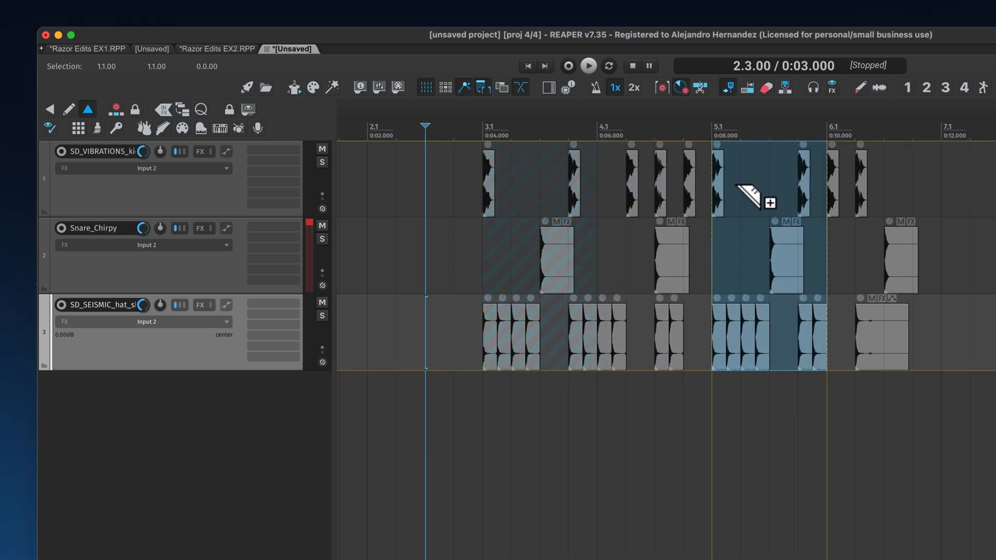
pyautogui.moveTo(738, 185); pyautogui.dragTo(737, 185)
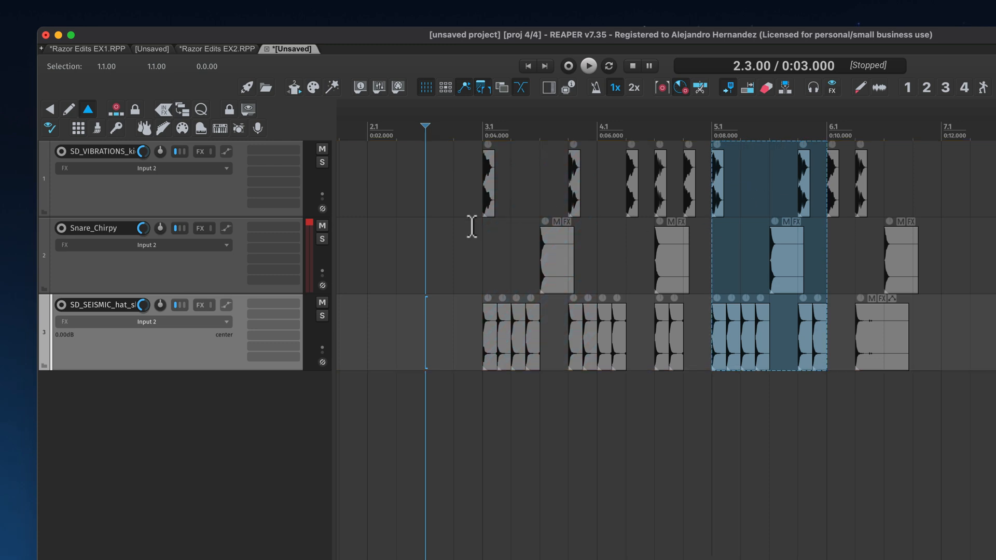
pyautogui.click(469, 180)
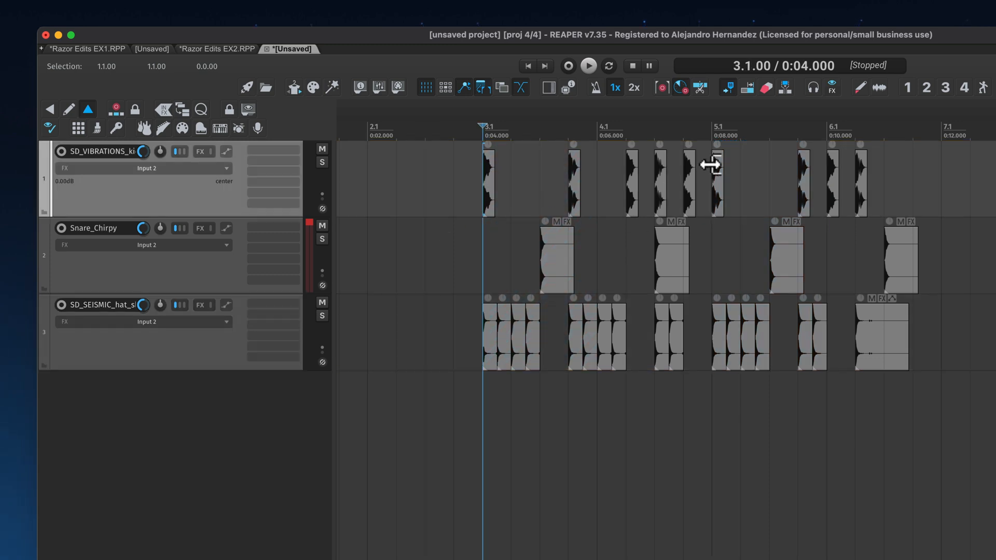
# Mark bar 3 on only the kick and snare tracks as a razor area and duplicate it three times across bars 4 to 6.
pyautogui.moveTo(494, 193); pyautogui.dragTo(611, 267)
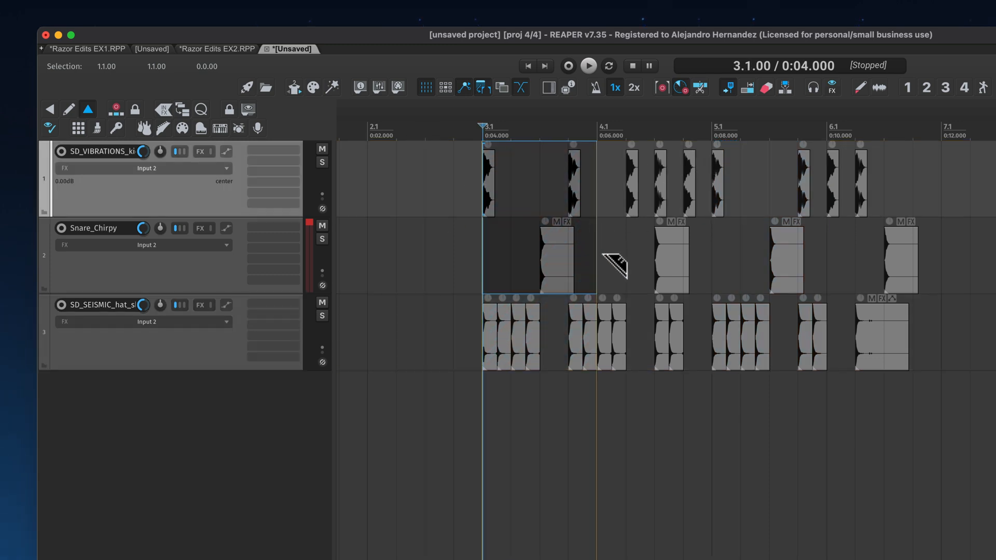
pyautogui.press('super+d')
pyautogui.press('super+d')
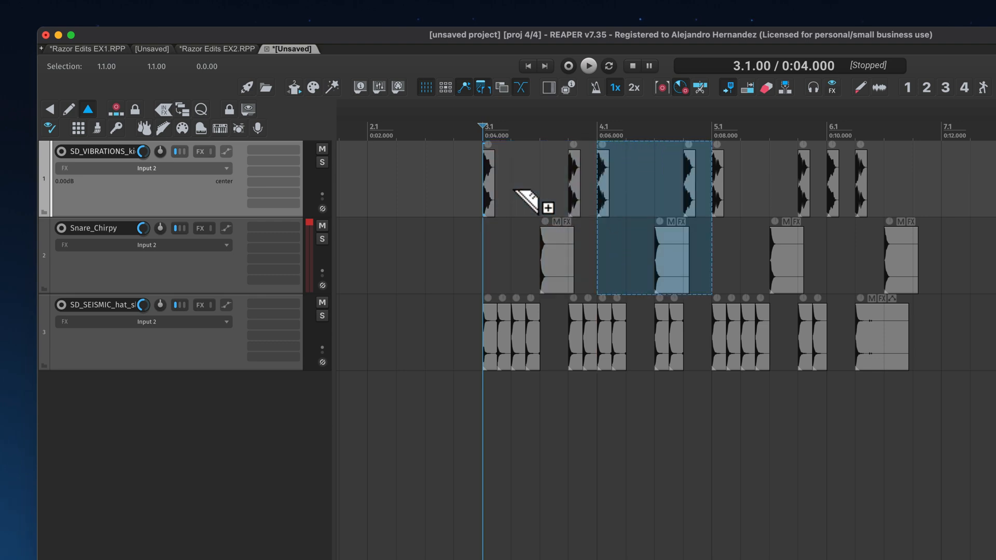
pyautogui.press('super+d')
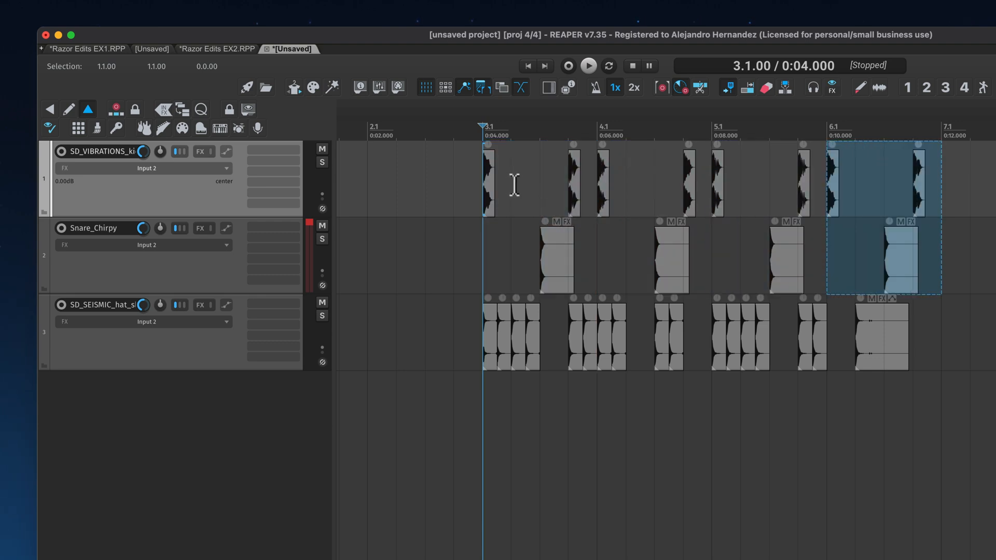
pyautogui.click(467, 185)
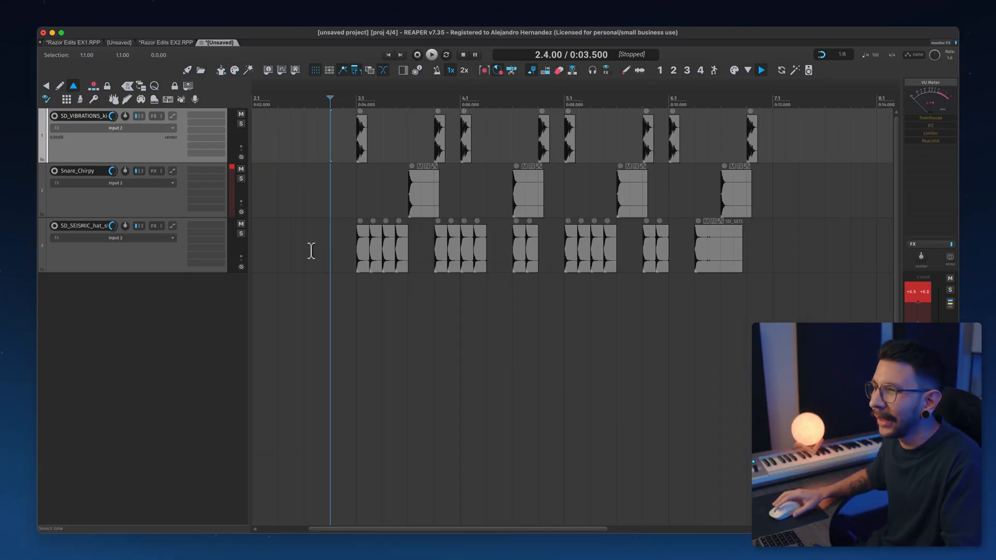
# Mark bar 3 on the kick, snare and hat tracks as a razor area again and copy it to bar 5.
pyautogui.moveTo(358, 152); pyautogui.dragTo(466, 253)
pyautogui.moveTo(414, 193)
pyautogui.mouseDown()
pyautogui.moveTo(515, 179)
pyautogui.moveTo(620, 194)
pyautogui.mouseUp()
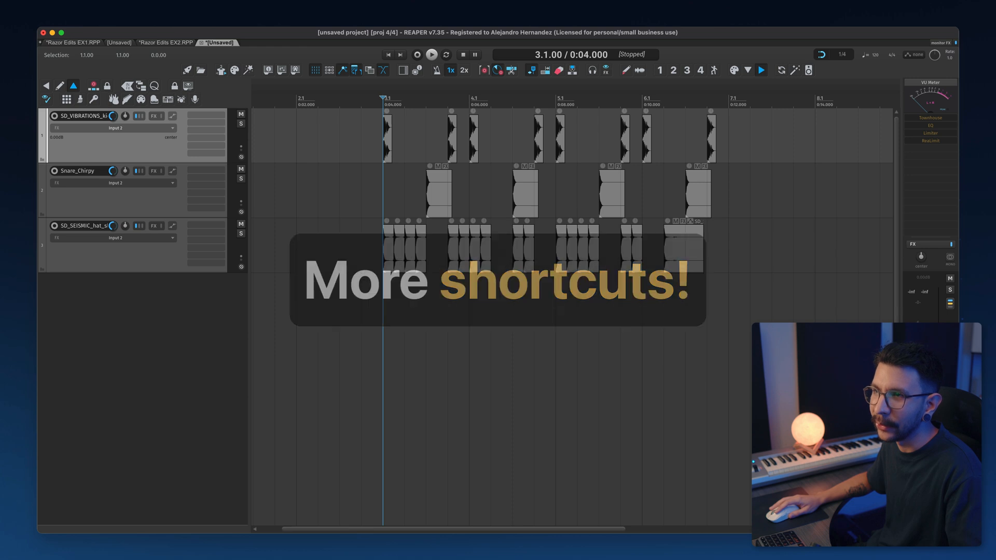
# Open the mouse modifier preferences and show the modifiers for the Razor edit area context.
pyautogui.click(230, 25)
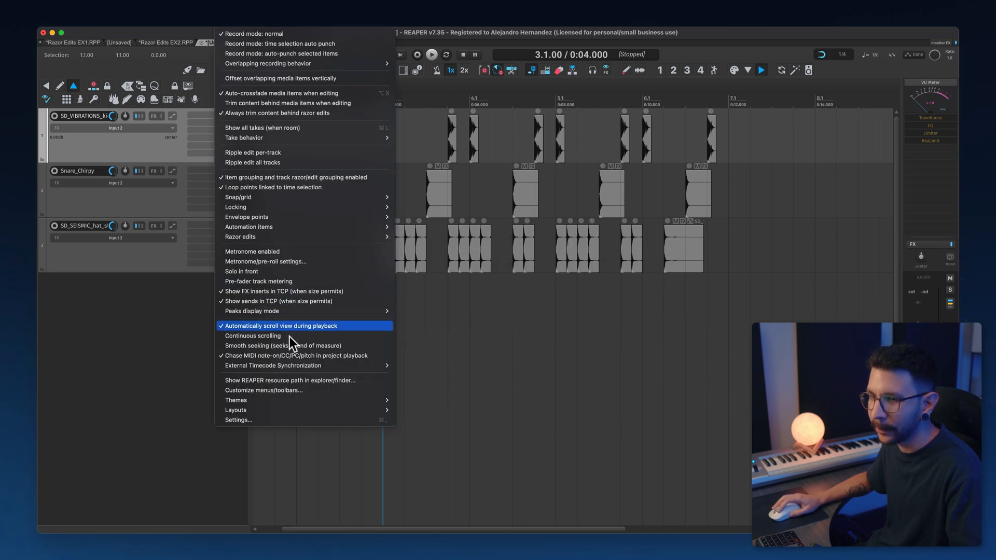
pyautogui.click(293, 419)
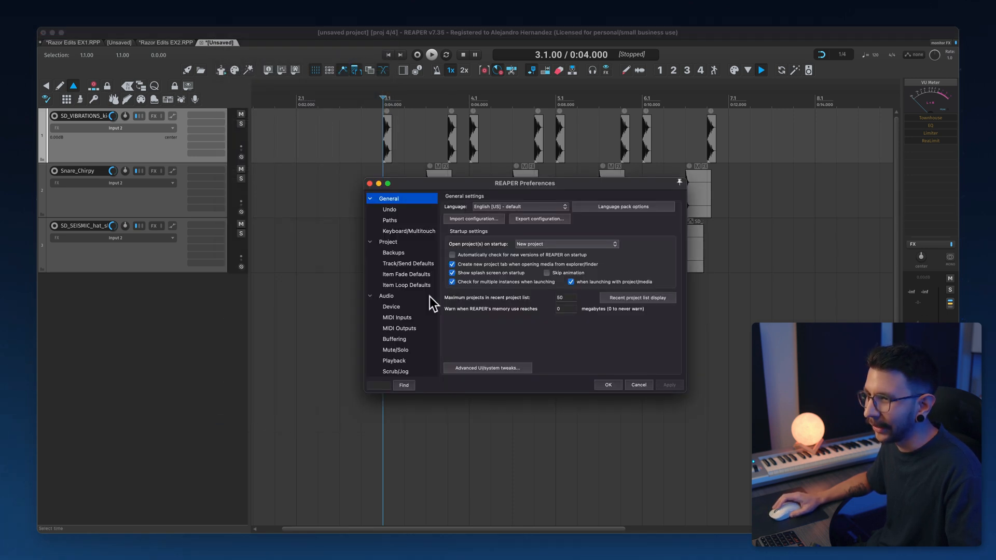
pyautogui.scroll(-10, 429, 297)
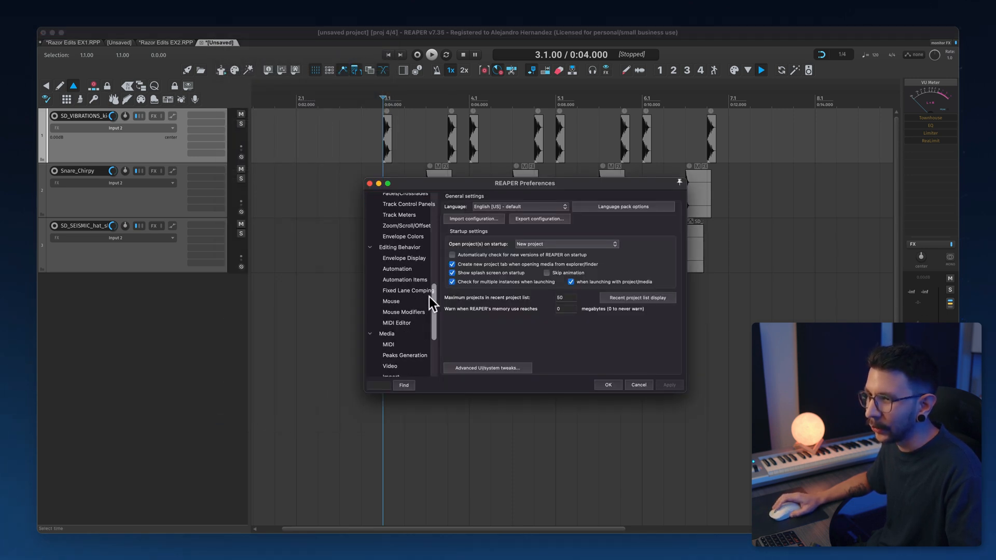
pyautogui.scroll(-3, 404, 269)
pyautogui.click(407, 277)
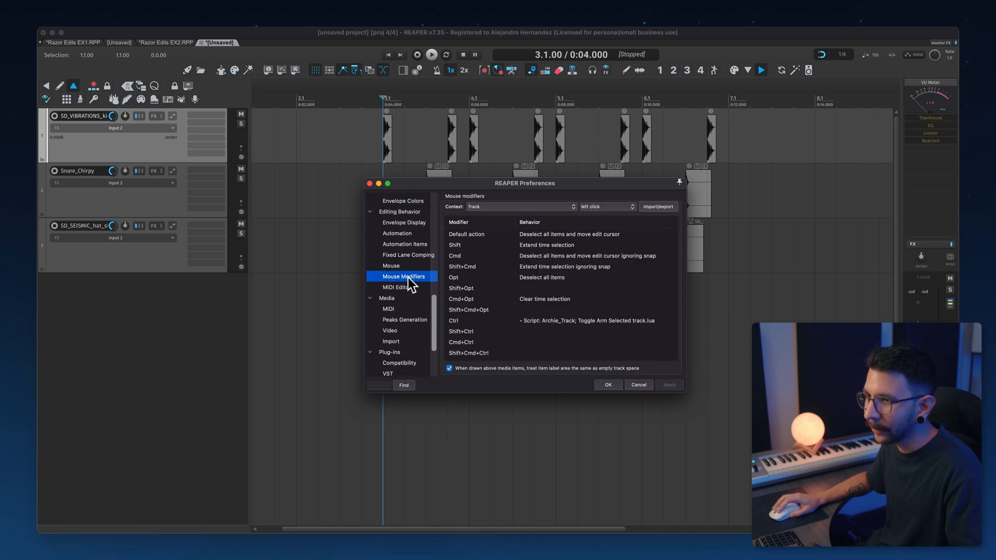
pyautogui.click(523, 204)
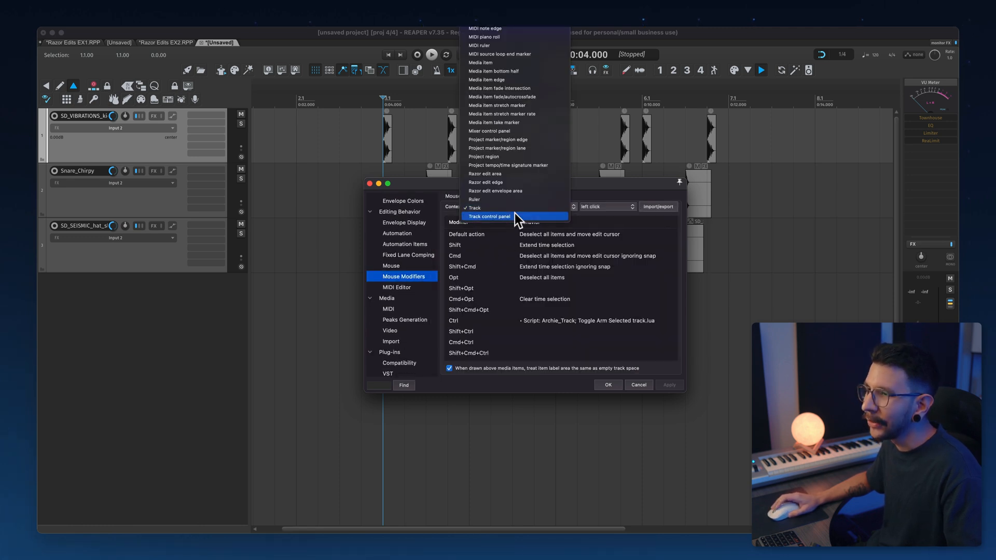
pyautogui.click(500, 174)
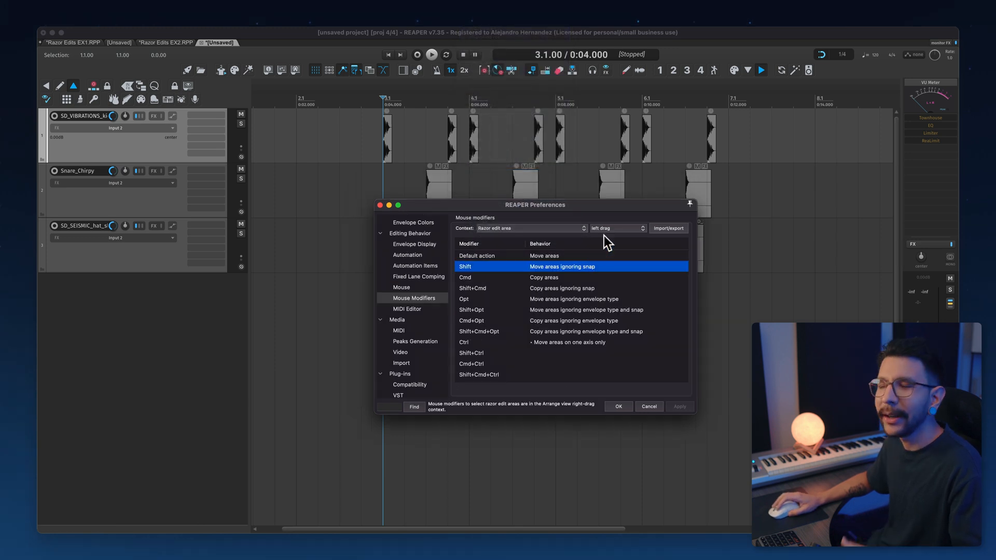
# Examine the left drag modifiers for moving and copying razor areas, and switch the modifier list to left click.
pyautogui.click(548, 309)
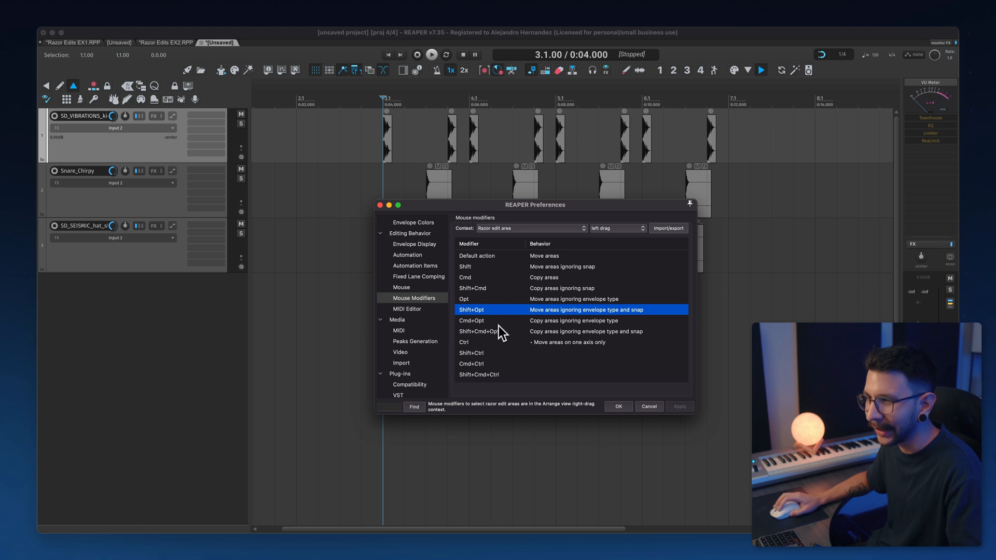
pyautogui.click(524, 321)
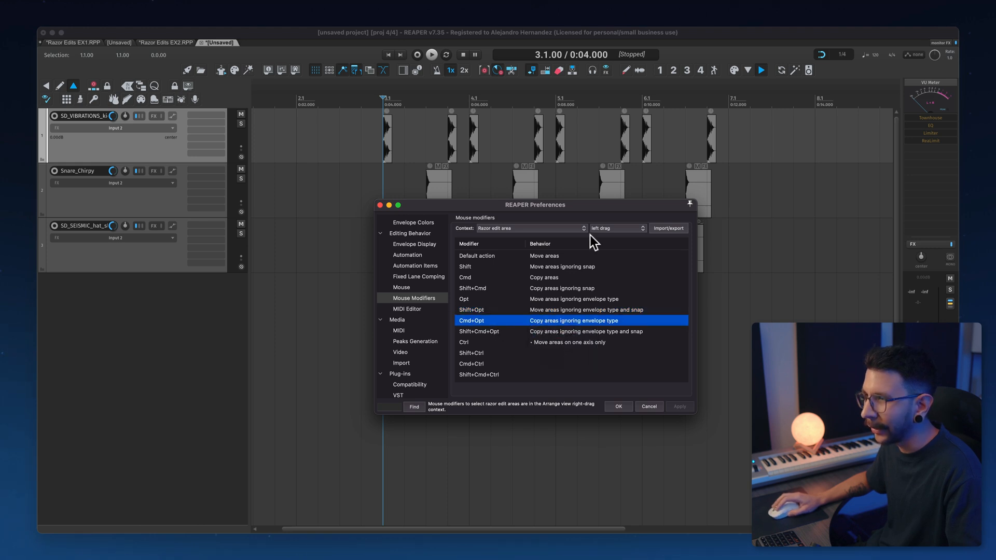
pyautogui.click(607, 240)
pyautogui.moveTo(587, 206); pyautogui.dragTo(583, 224)
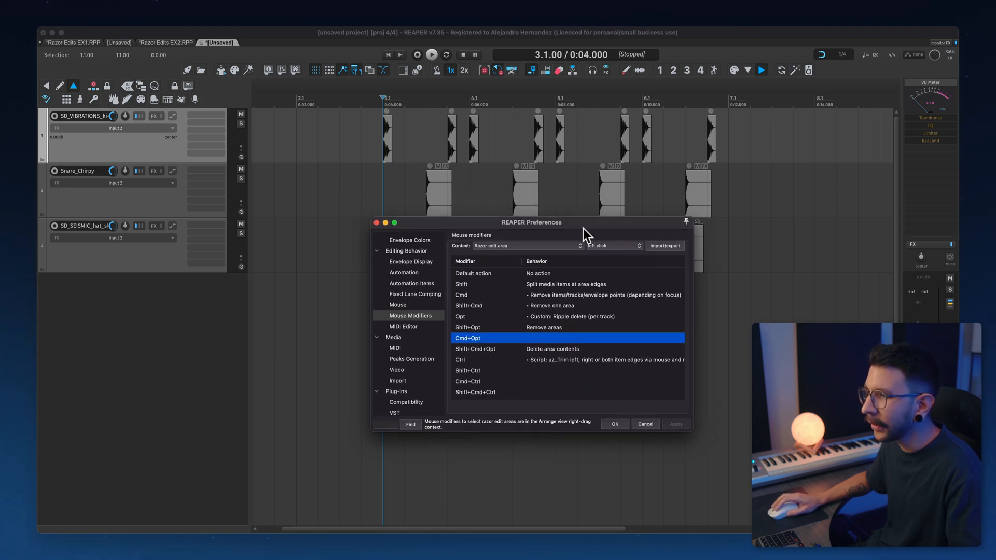
# Delete the kick and snare contents from 3.3 to 4.2 with a razor area using the Cmd modifier, and clear the remaining razor area.
pyautogui.click(542, 296)
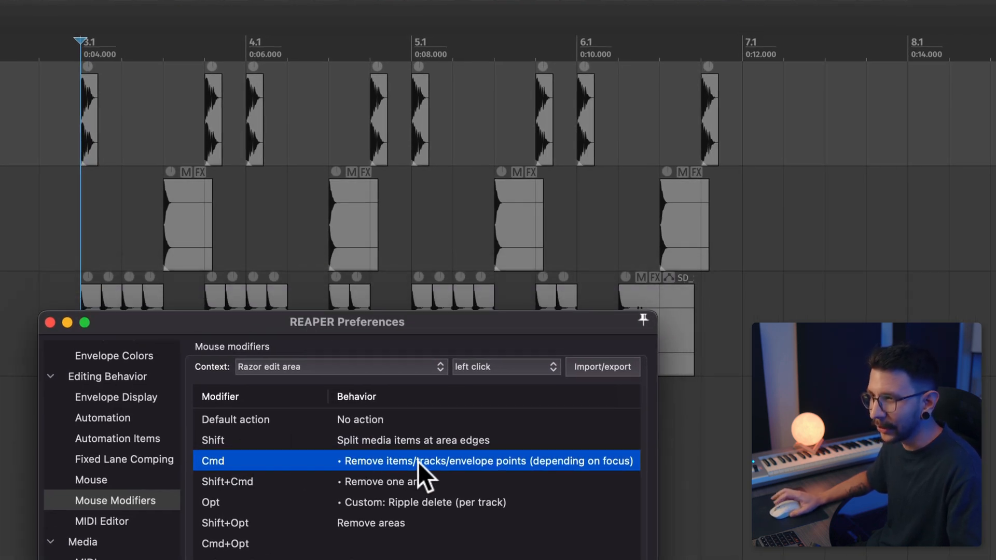
pyautogui.moveTo(169, 122); pyautogui.dragTo(266, 201)
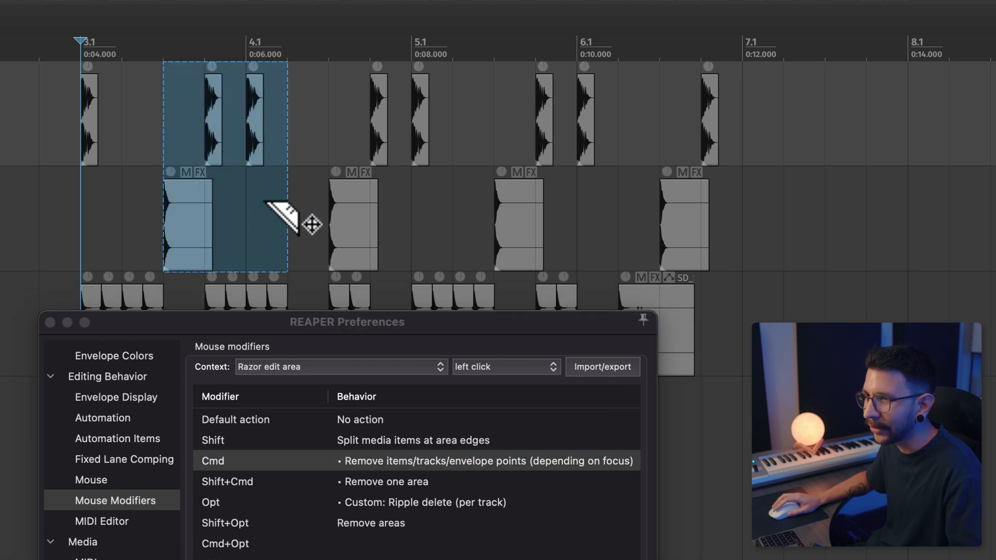
pyautogui.keyDown('super'); pyautogui.click(214, 152); pyautogui.keyUp('super')
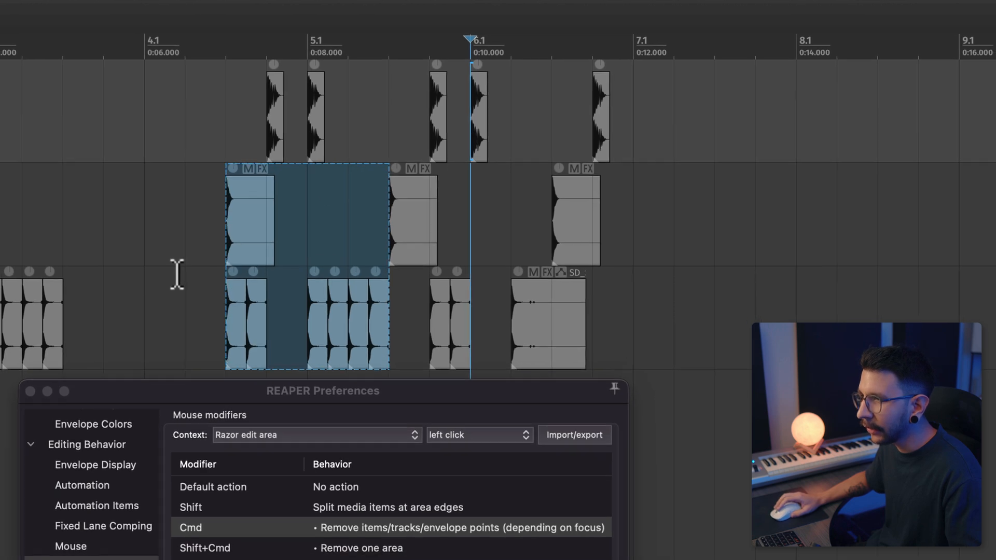
pyautogui.click(175, 272)
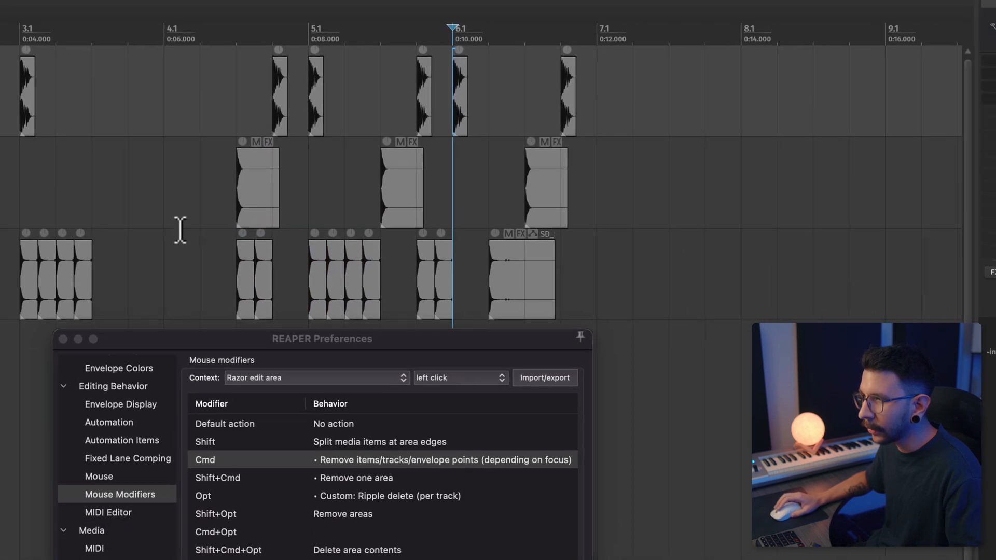
# Ripple delete the snare and hat contents from 4.3 to 5.3 per track, undo the deletion, and ripple delete them again.
pyautogui.click(344, 496)
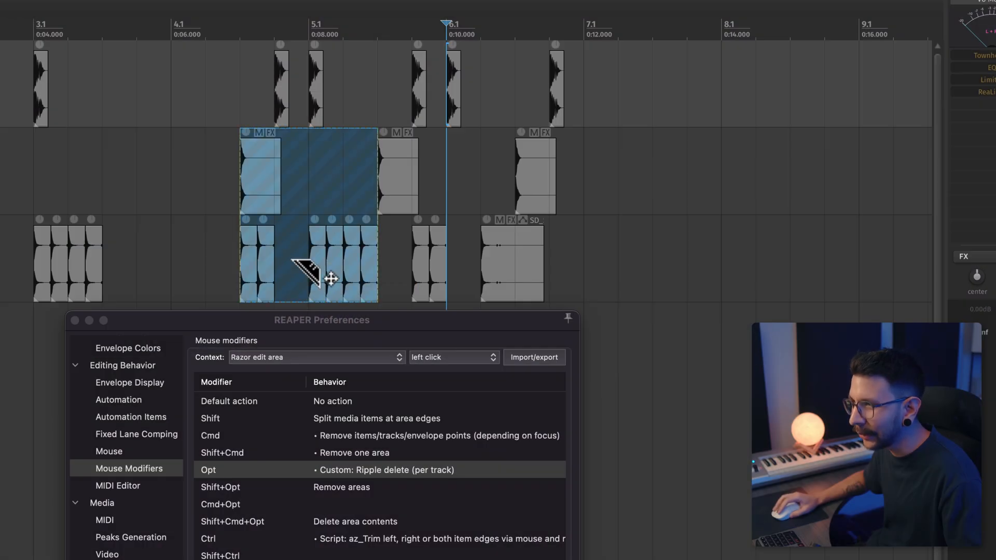
pyautogui.keyDown('alt'); pyautogui.click(292, 260); pyautogui.keyUp('alt')
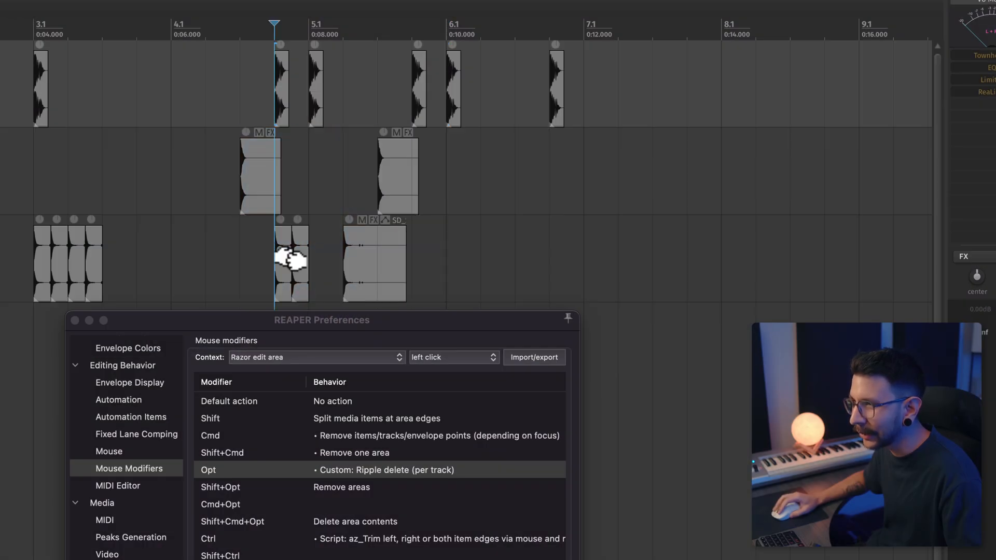
pyautogui.press('super+z')
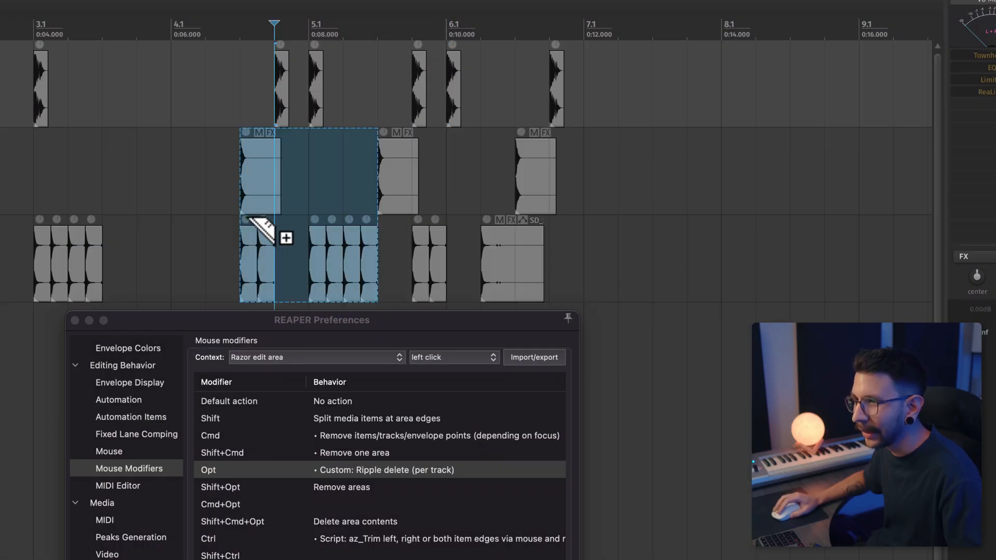
pyautogui.keyDown('alt'); pyautogui.click(292, 259); pyautogui.keyUp('alt')
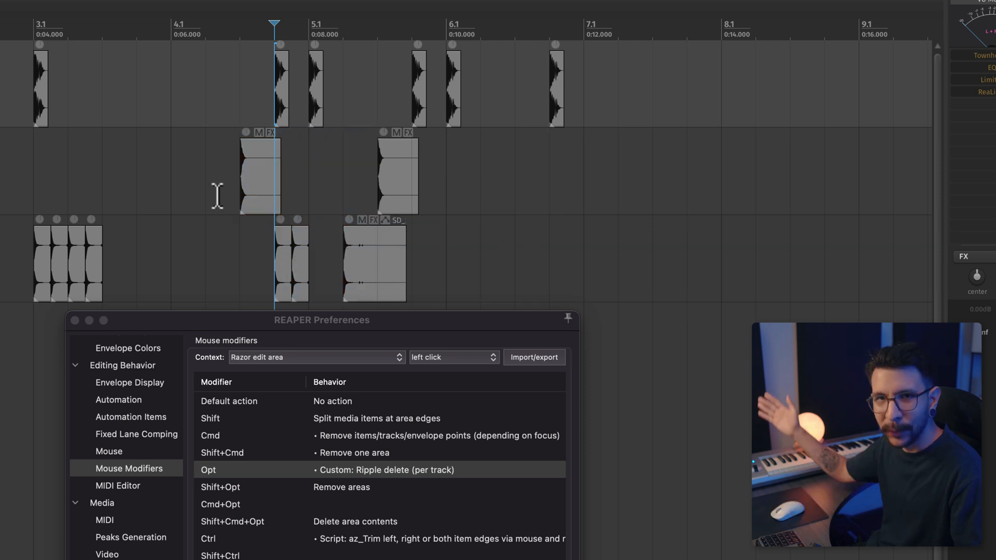
# Mark several razor areas across the tracks, including 4.3 to 5.3 on snare and hat and 3.1 to 3.3 on kick and snare.
pyautogui.click(341, 452)
pyautogui.moveTo(459, 244); pyautogui.dragTo(545, 171)
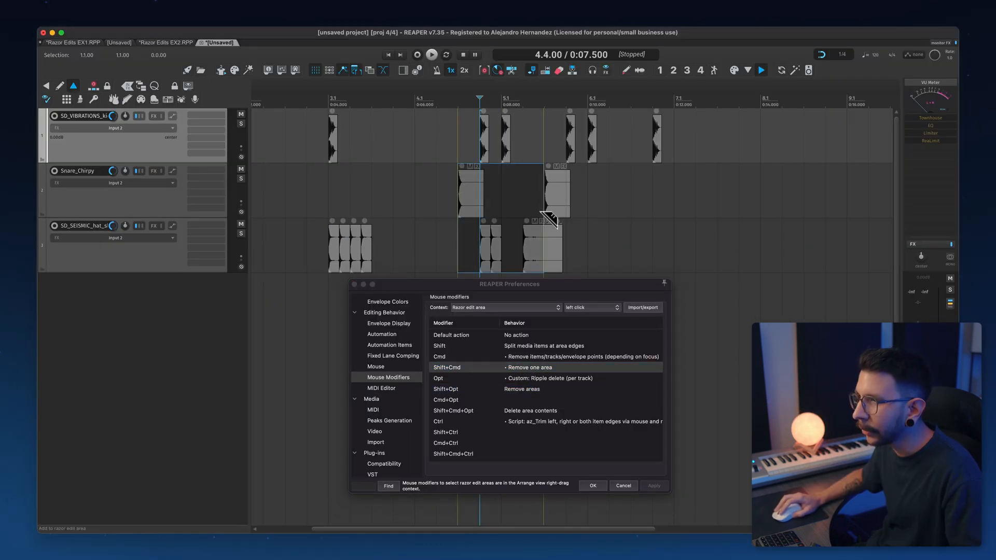
pyautogui.moveTo(330, 176); pyautogui.dragTo(376, 124)
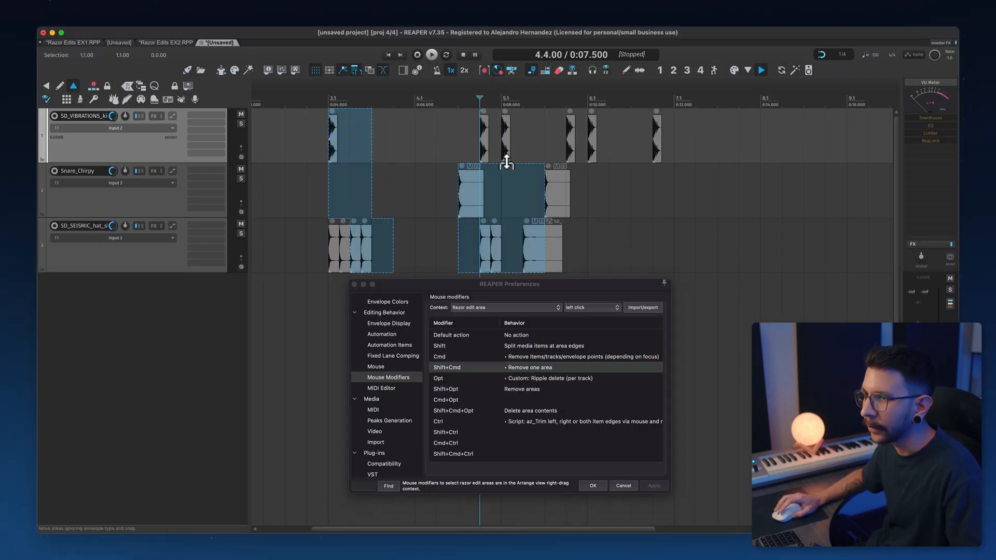
pyautogui.moveTo(483, 146); pyautogui.dragTo(526, 129)
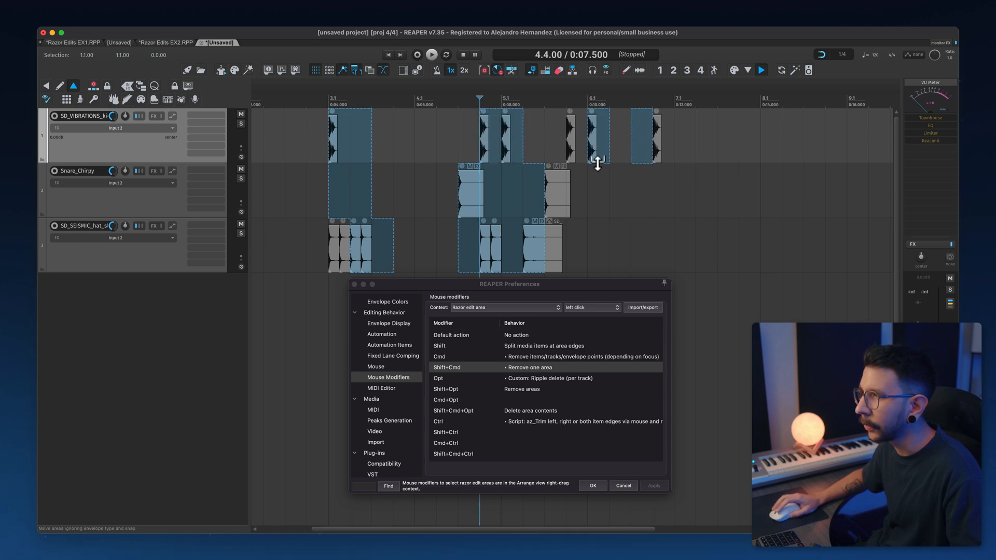
# Remove individual razor areas around bars 3 to 6, and mark a new one on the snare from 4.3 to 5.1.
pyautogui.keyDown('shift'); pyautogui.keyDown('super'); pyautogui.click(510, 202); pyautogui.keyUp('super'); pyautogui.keyUp('shift')
pyautogui.keyDown('shift'); pyautogui.keyDown('super'); pyautogui.click(363, 152); pyautogui.keyUp('super'); pyautogui.keyUp('shift')
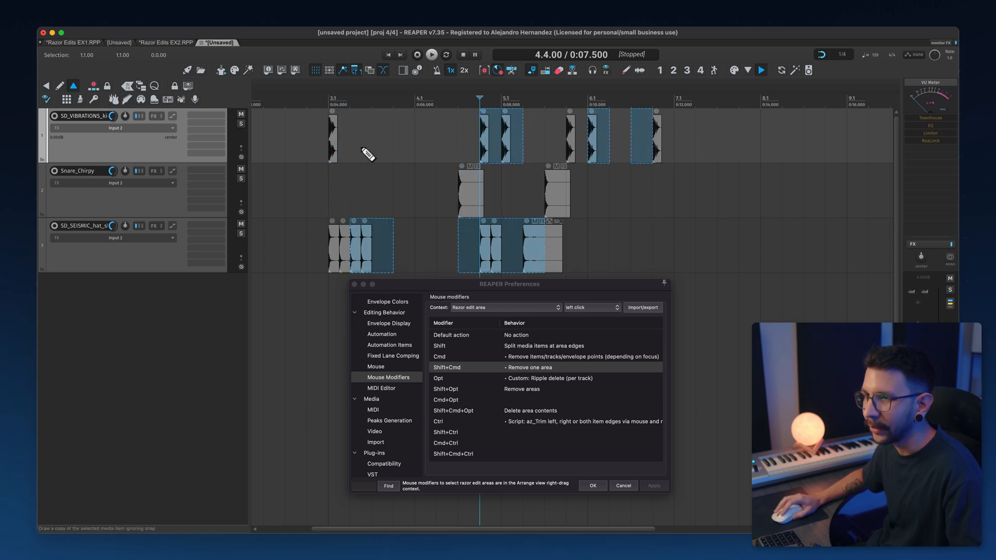
pyautogui.keyDown('shift'); pyautogui.keyDown('super'); pyautogui.click(513, 139); pyautogui.keyUp('super'); pyautogui.keyUp('shift')
pyautogui.keyDown('shift'); pyautogui.keyDown('super'); pyautogui.click(506, 229); pyautogui.keyUp('super'); pyautogui.keyUp('shift')
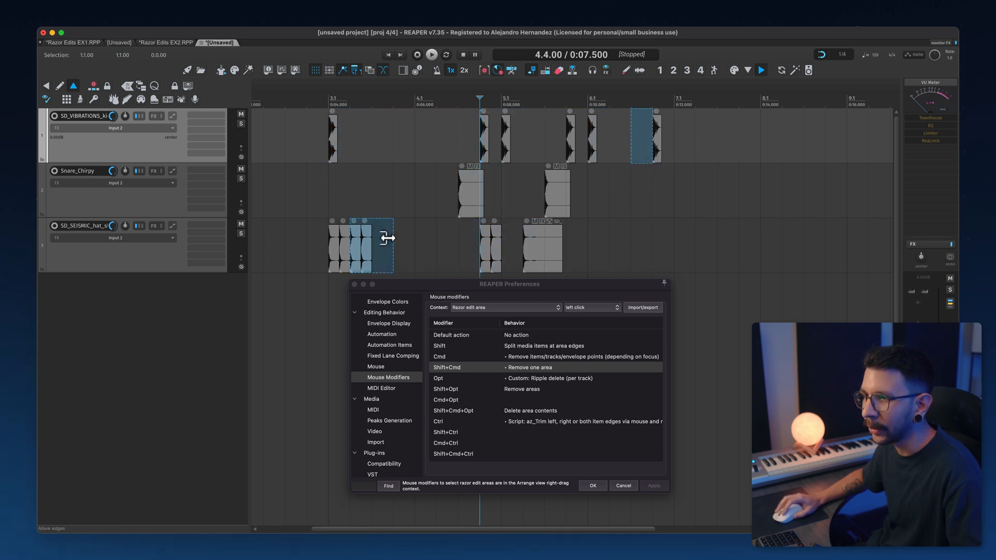
pyautogui.moveTo(461, 181); pyautogui.dragTo(494, 200)
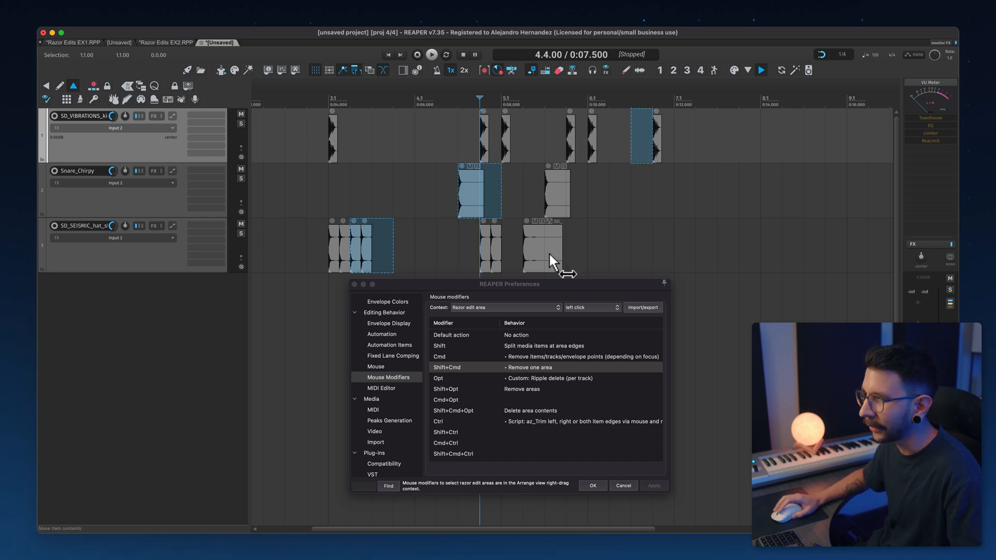
# Stop the guitar recording, mark 26.1 to 28.1 on the recorded item as a razor area, and trim the item to it.
pyautogui.click(551, 421)
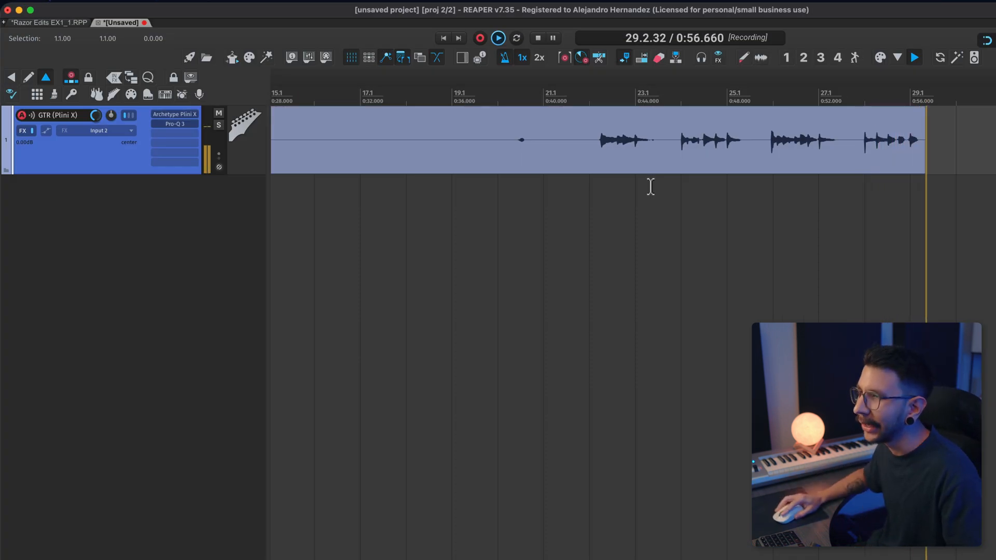
pyautogui.press('space')
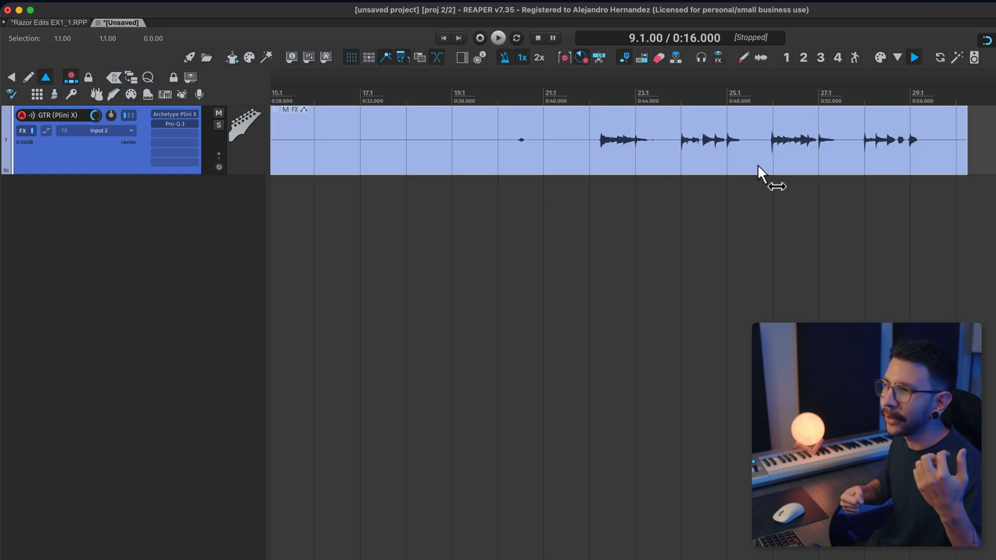
pyautogui.moveTo(775, 139); pyautogui.dragTo(862, 152)
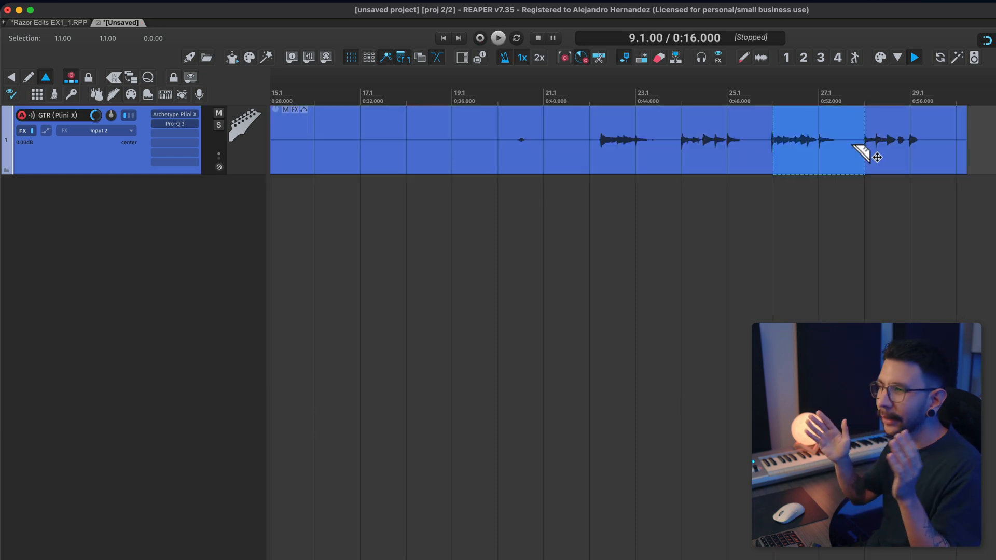
pyautogui.press('super+t')
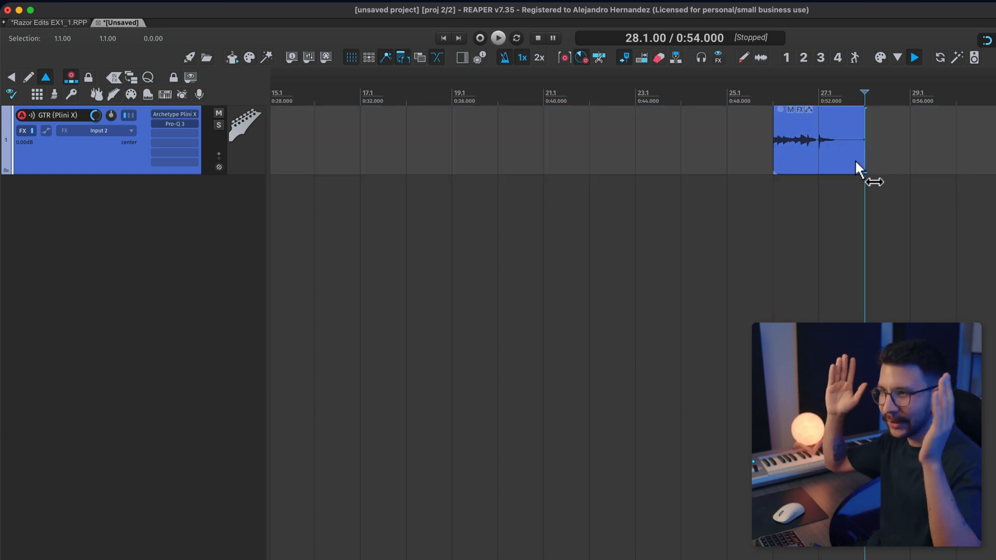